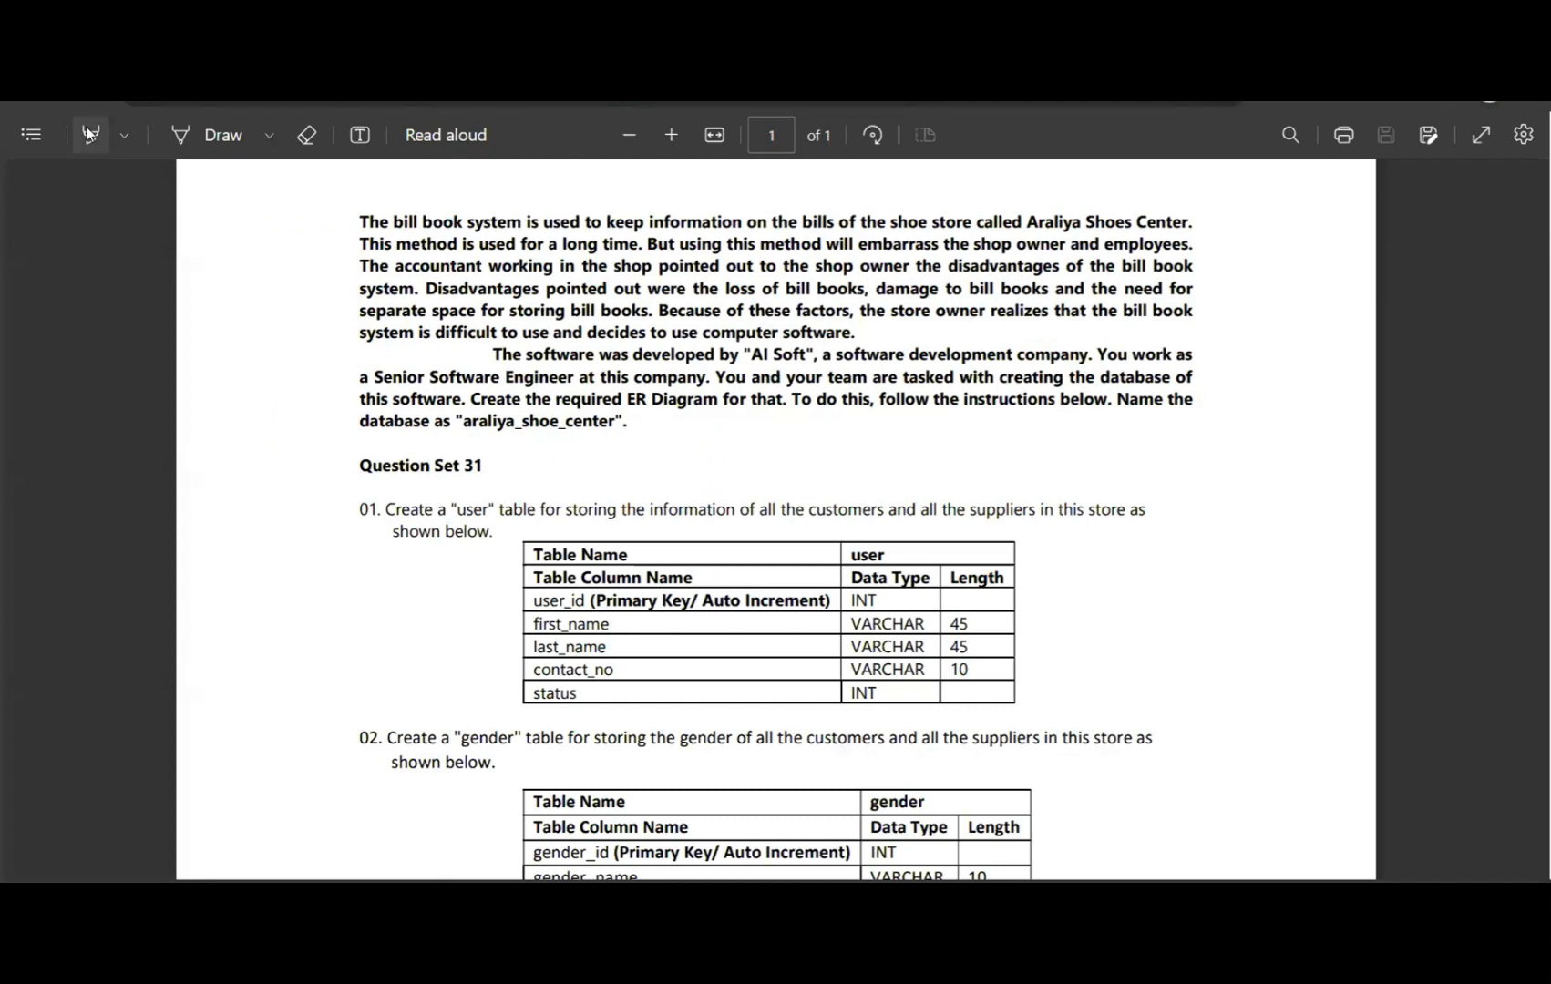
Highlight the first introductory paragraph about the bill book system in yellow
{"action": "left_click", "coordinate": [89, 134]}
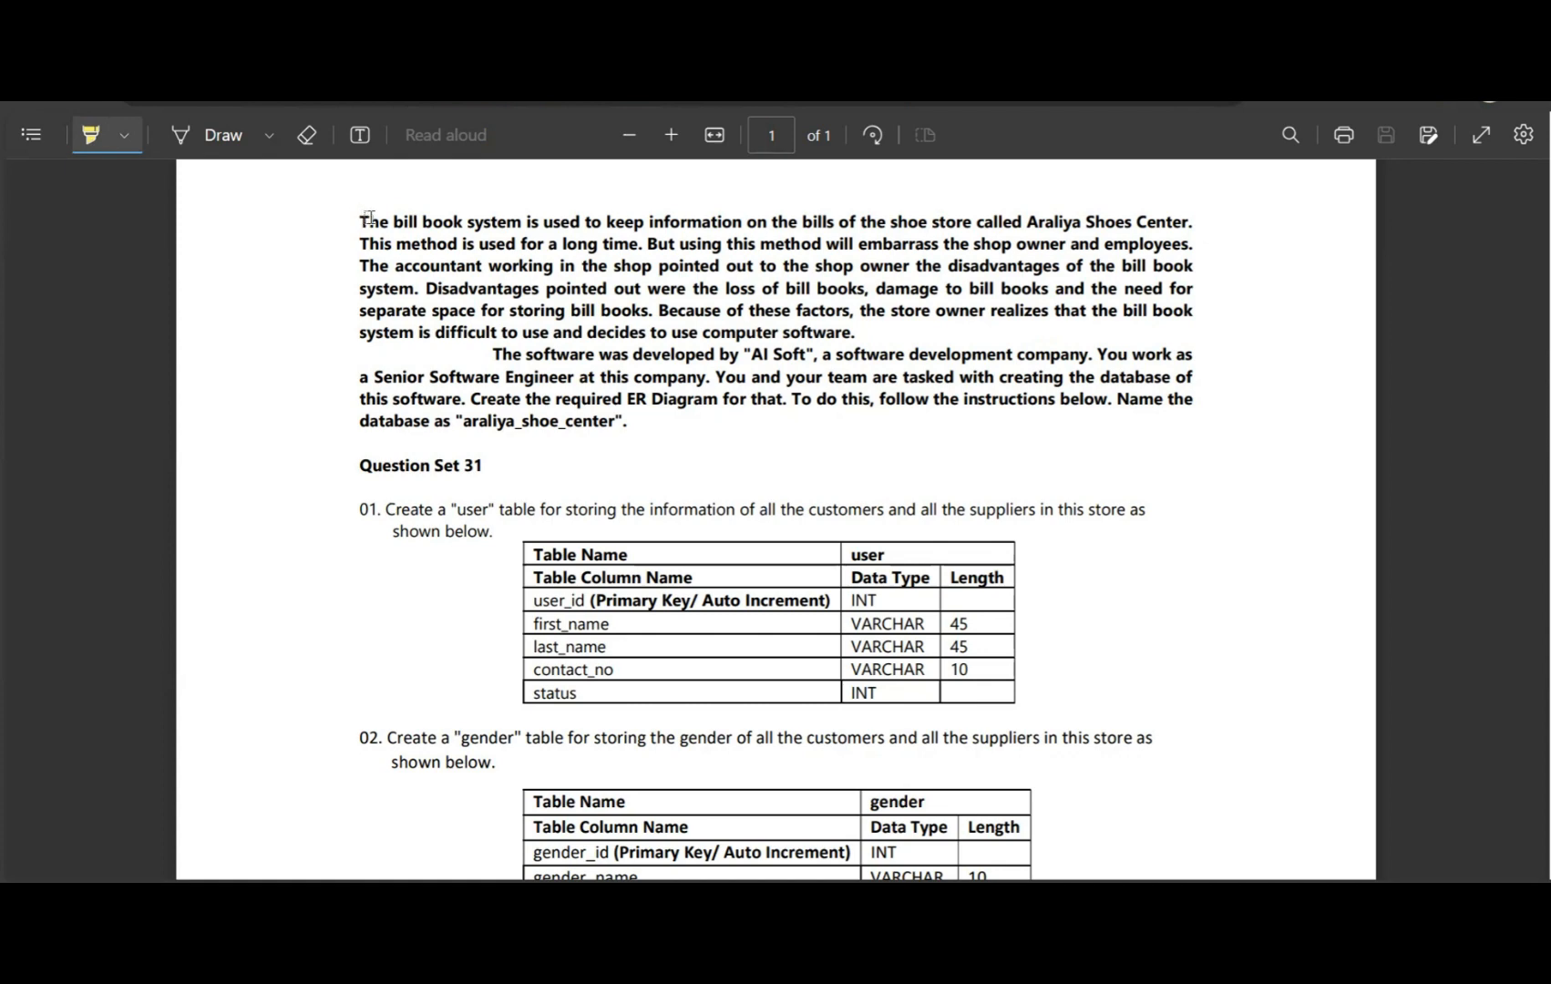
{"action": "left_click_drag", "start_coordinate": [363, 219], "coordinate": [1186, 219]}
{"action": "left_click_drag", "start_coordinate": [364, 246], "coordinate": [1192, 241]}
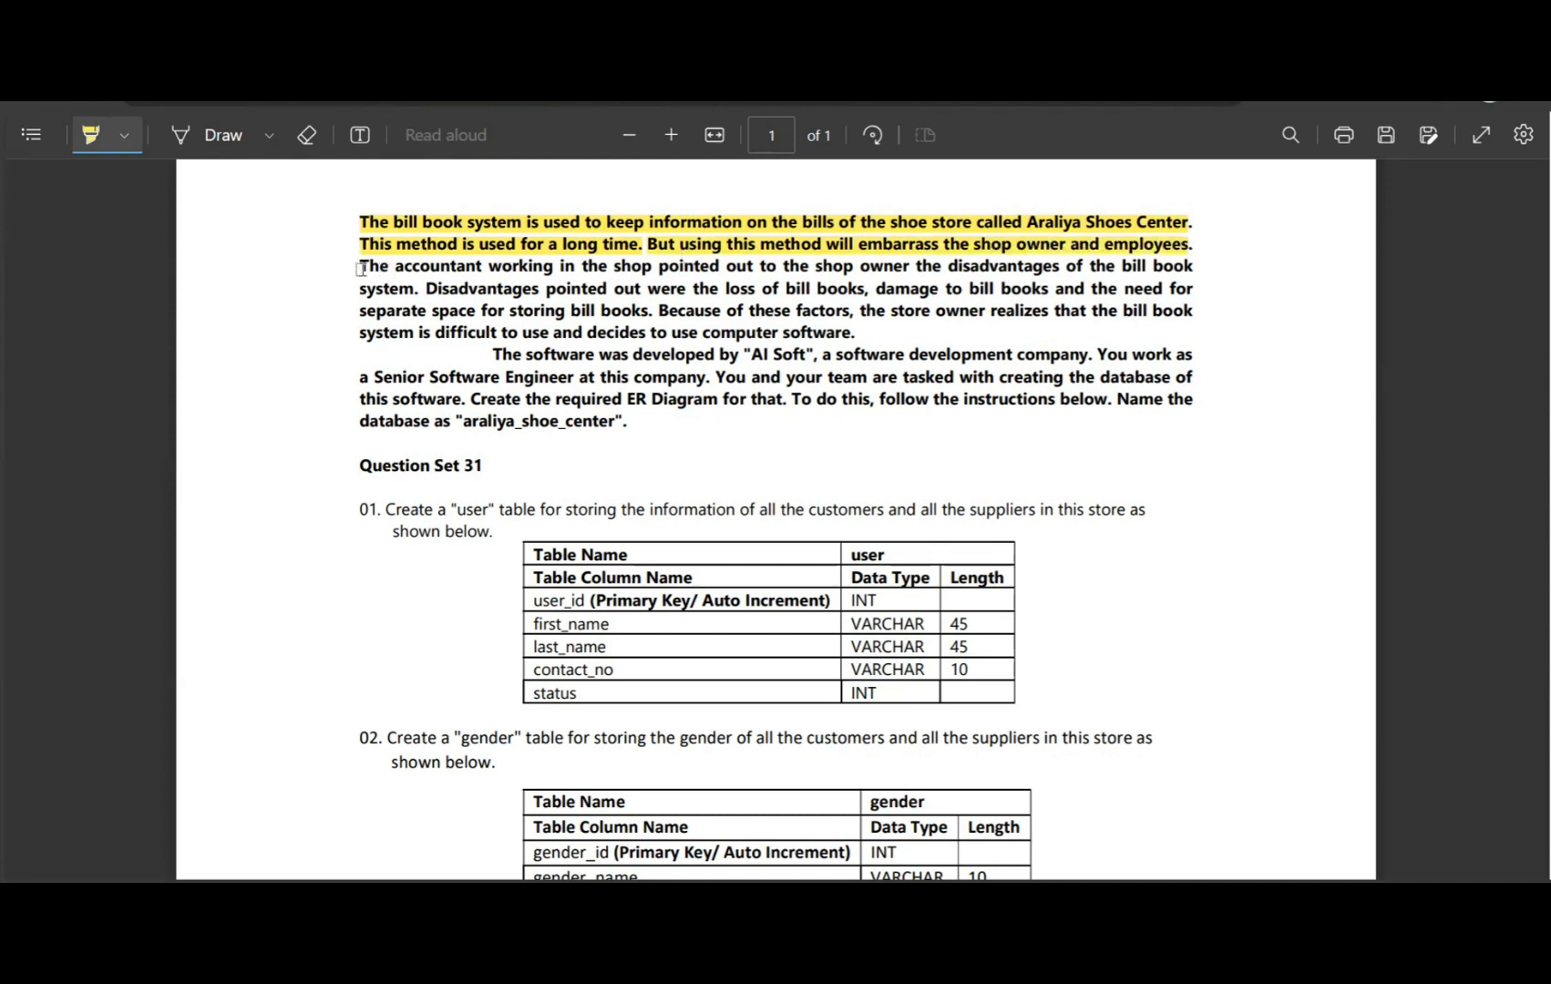
{"action": "left_click_drag", "start_coordinate": [360, 266], "coordinate": [1172, 267]}
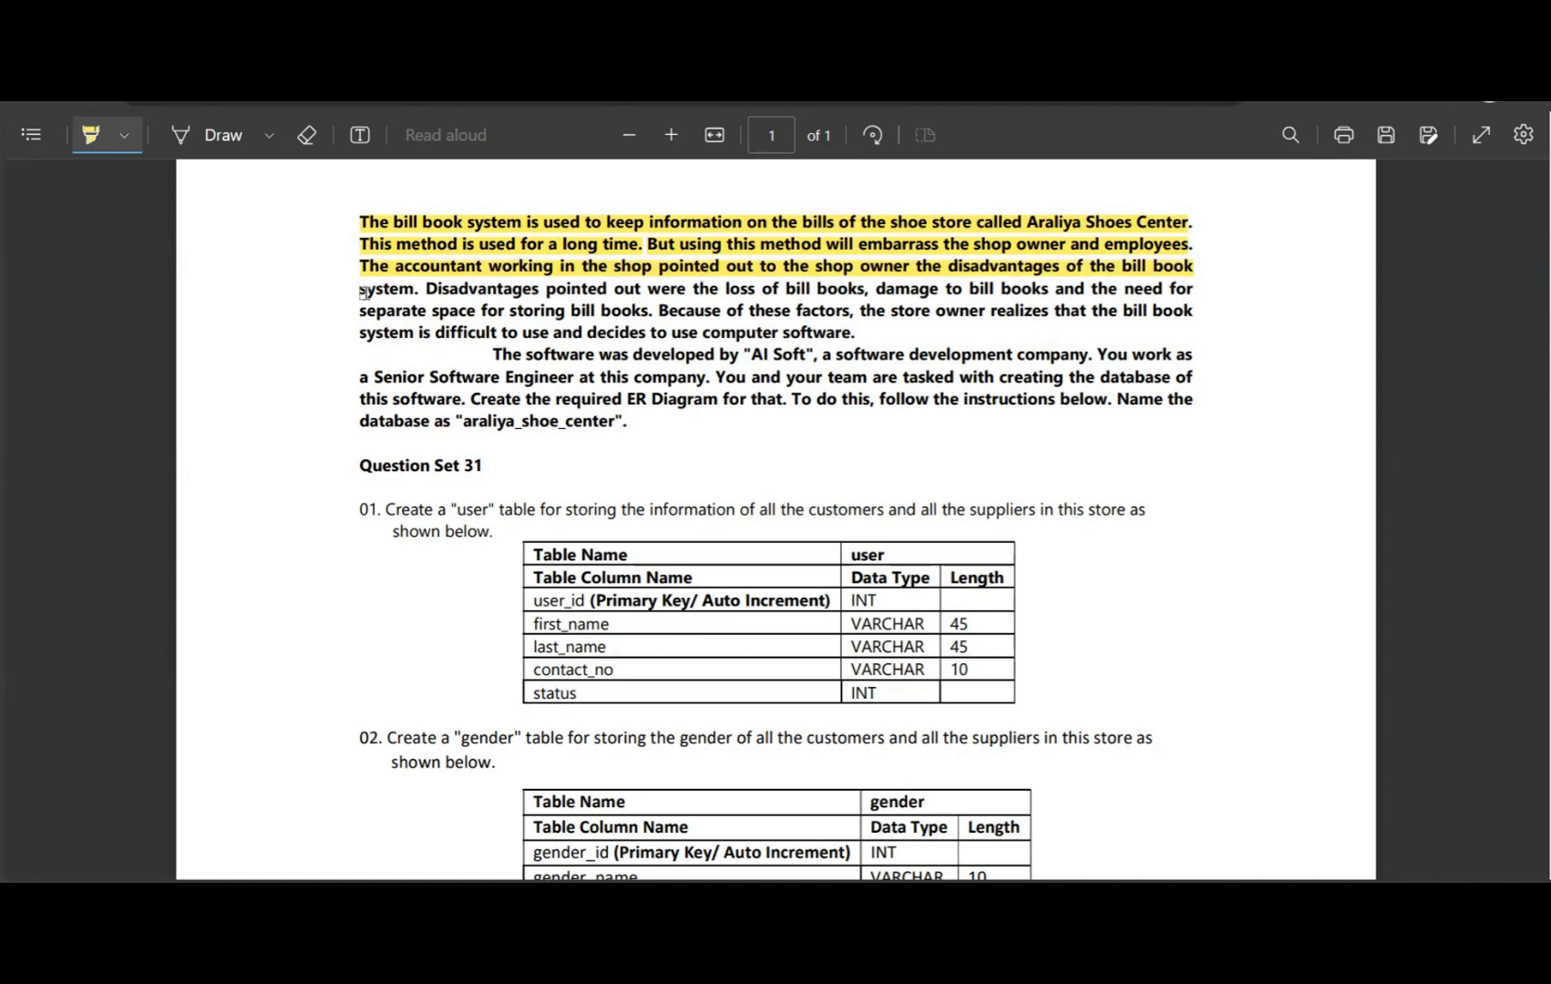
{"action": "left_click_drag", "start_coordinate": [363, 290], "coordinate": [1201, 290]}
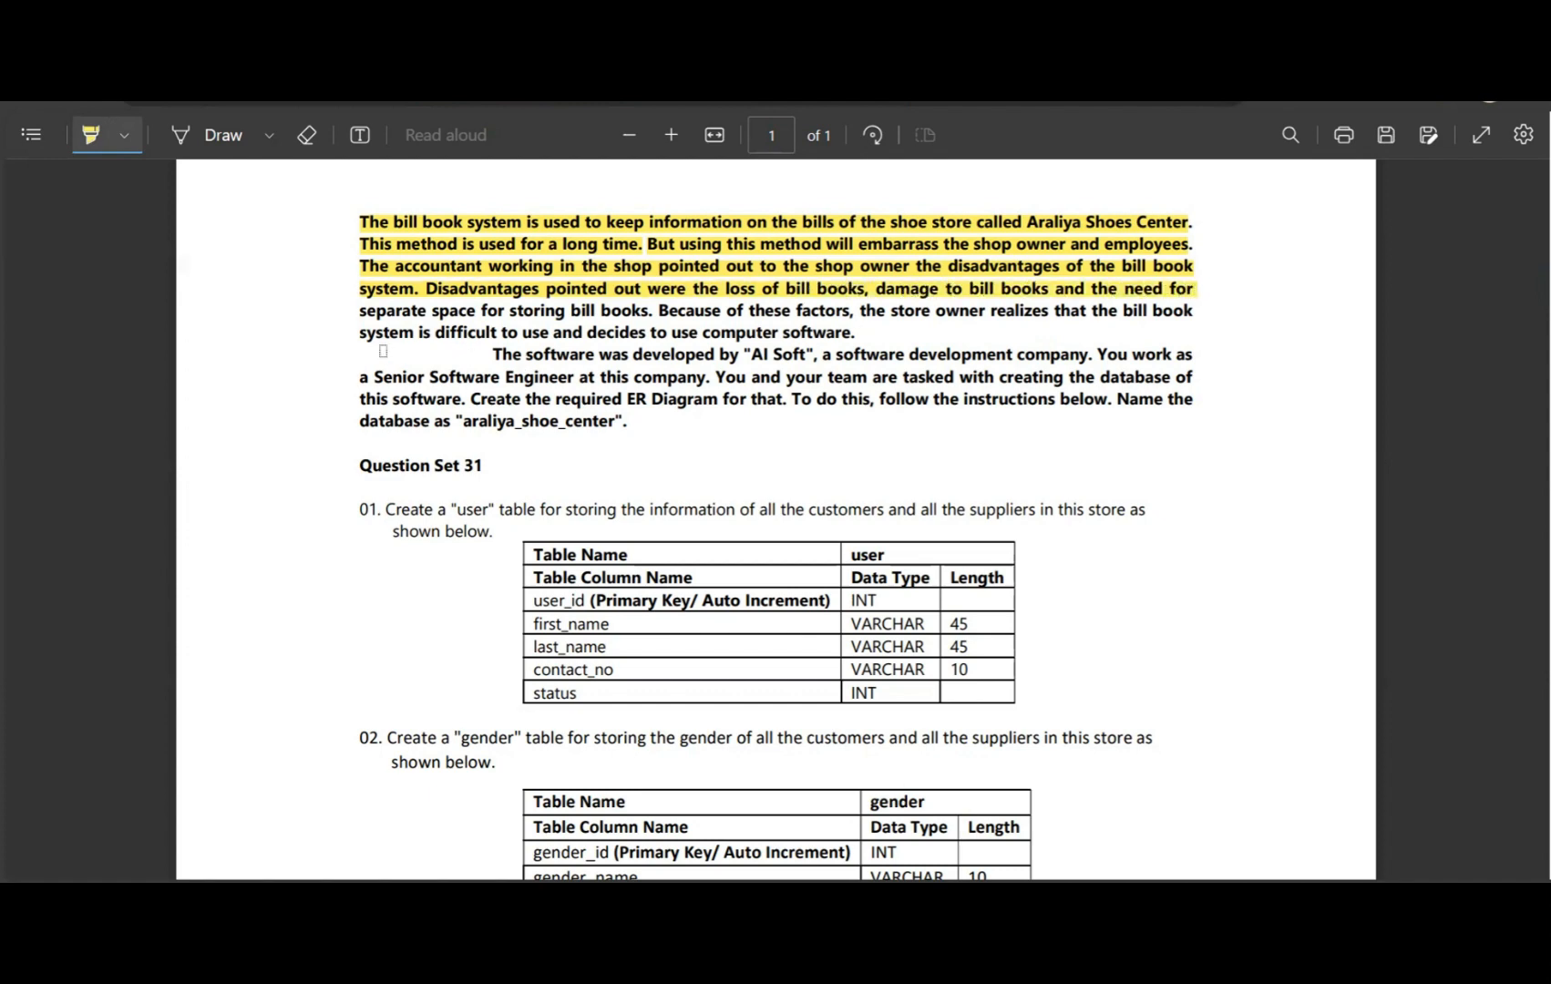
{"action": "mouse_move", "coordinate": [417, 309]}
{"action": "left_mouse_down"}
{"action": "mouse_move", "coordinate": [1182, 310]}
{"action": "mouse_move", "coordinate": [362, 331]}
{"action": "mouse_move", "coordinate": [854, 334]}
{"action": "left_mouse_up"}
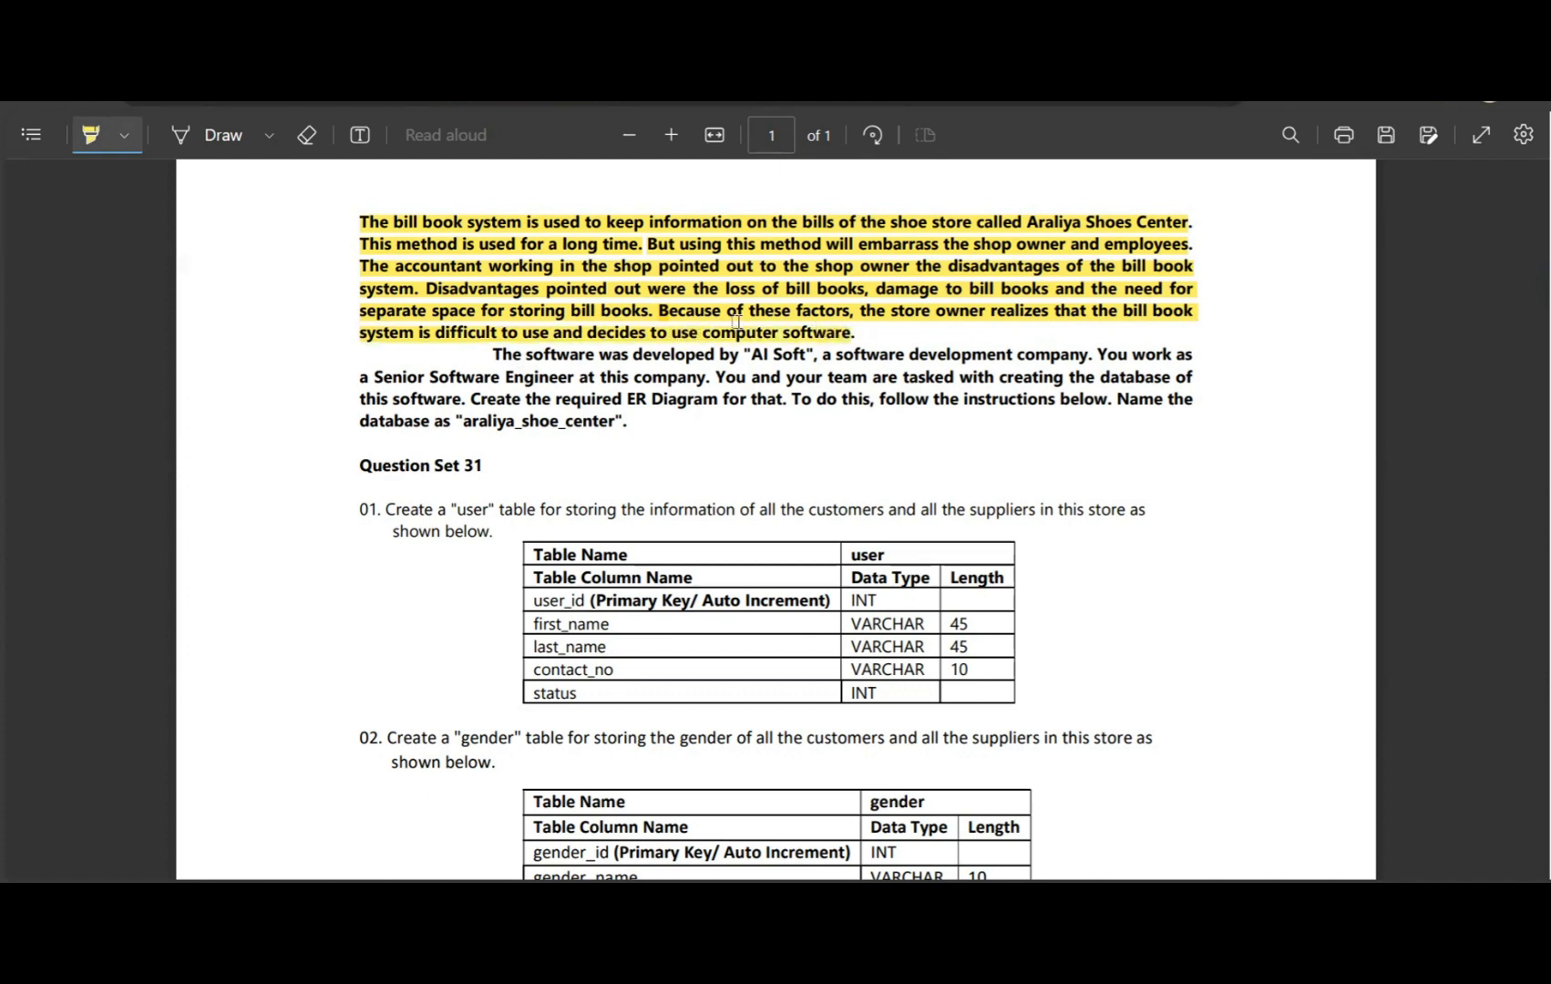
Highlight the second introductory paragraph, from the AI Soft sentence through the database name araliya_shoe_center
{"action": "mouse_move", "coordinate": [501, 356]}
{"action": "left_mouse_down"}
{"action": "mouse_move", "coordinate": [1080, 337]}
{"action": "mouse_move", "coordinate": [1193, 354]}
{"action": "left_mouse_up"}
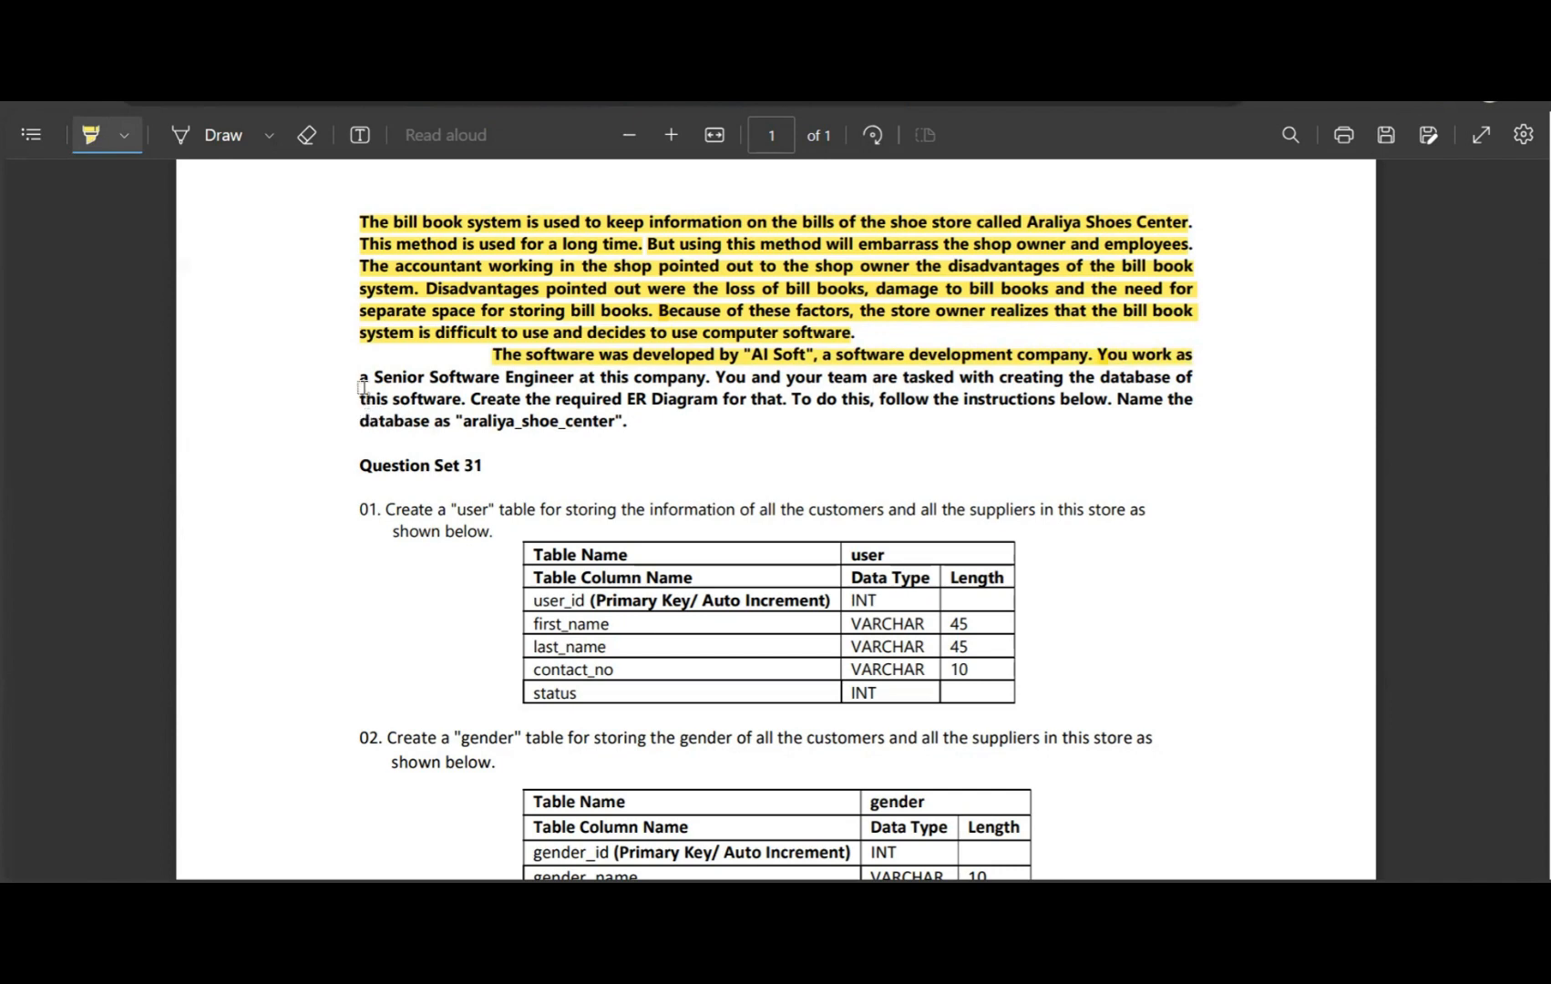
{"action": "left_click_drag", "start_coordinate": [361, 377], "coordinate": [1189, 375]}
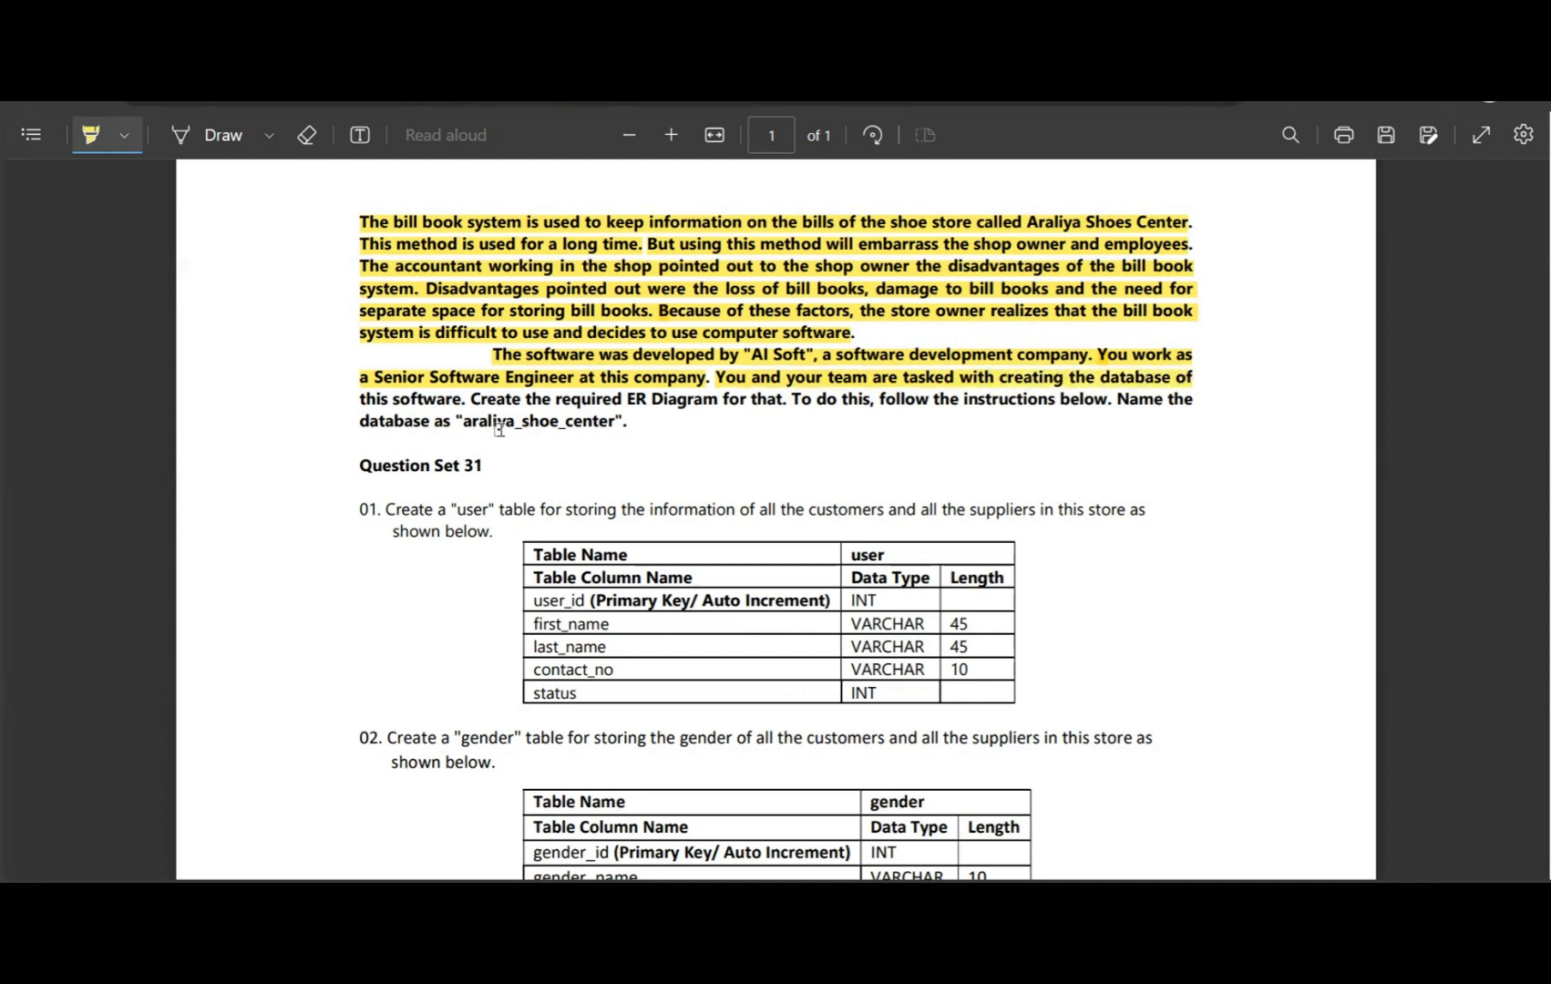
{"action": "left_click_drag", "start_coordinate": [364, 401], "coordinate": [1191, 401]}
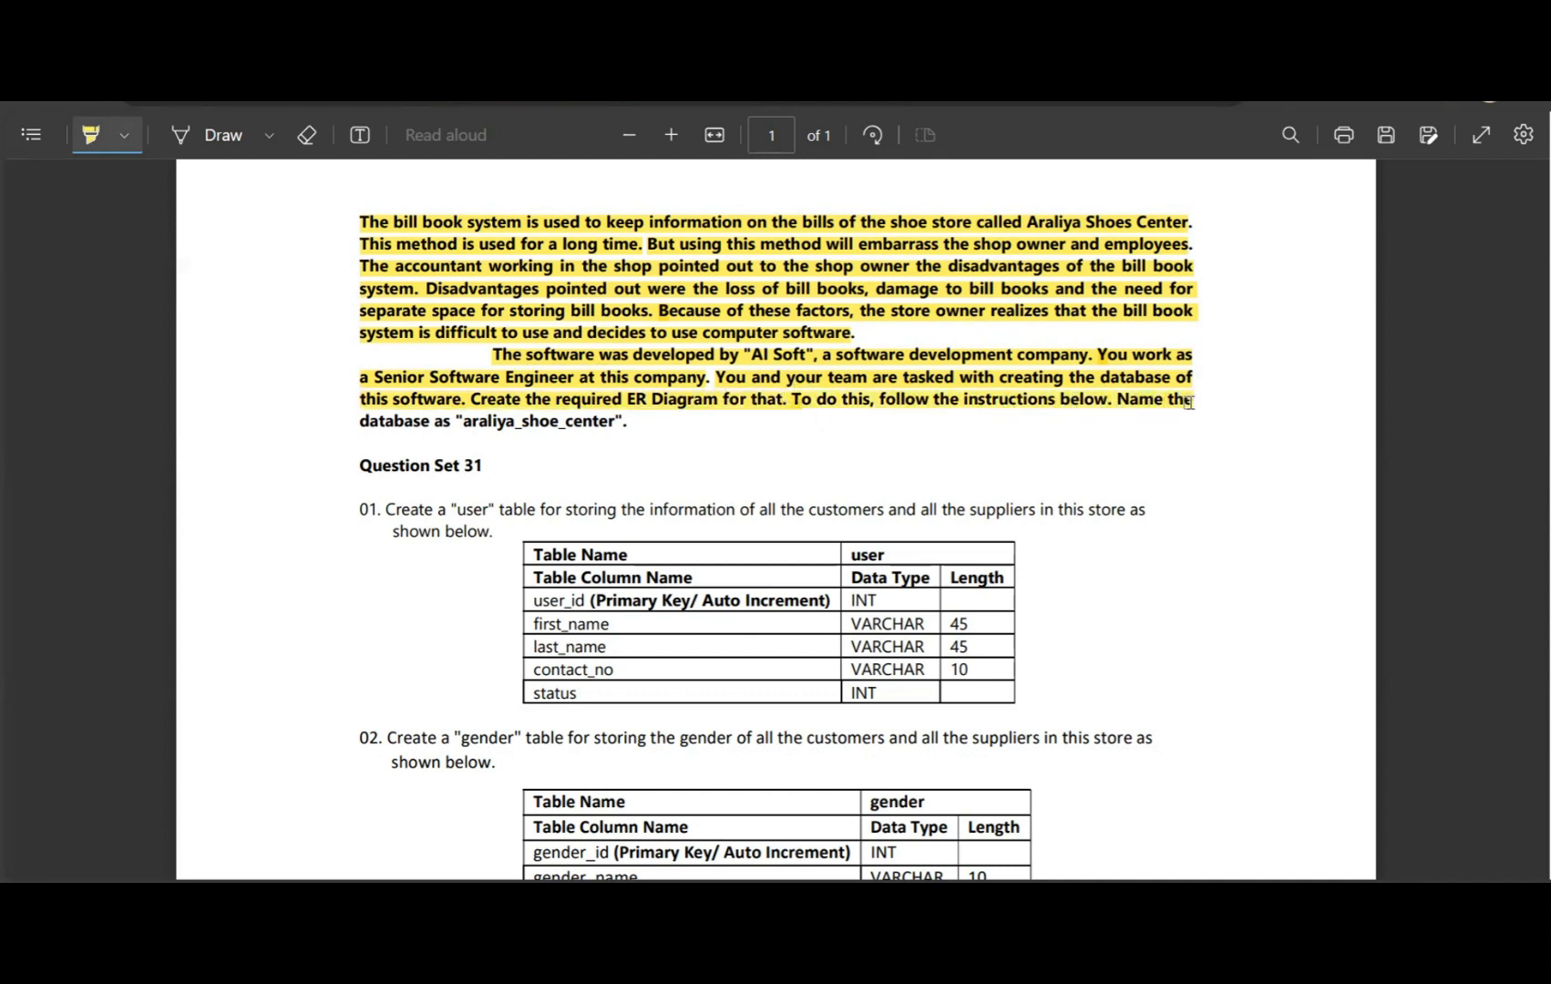
{"action": "left_click_drag", "start_coordinate": [362, 428], "coordinate": [627, 429]}
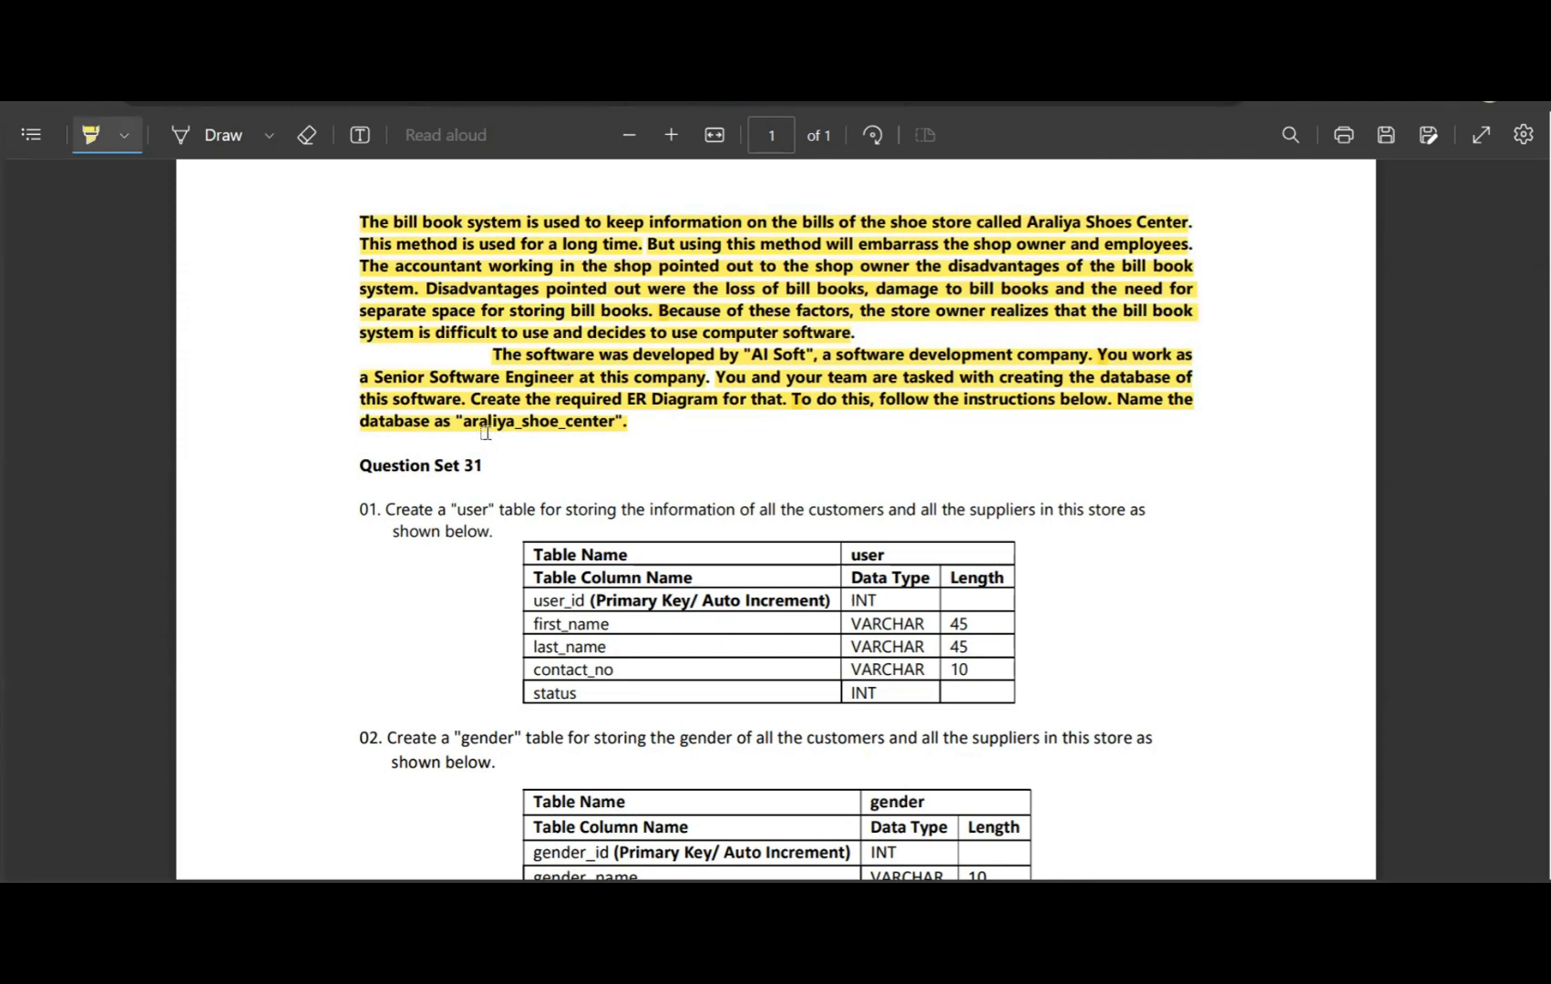
Highlight the table names "user" and "gender" in questions 01 and 02
{"action": "scroll", "coordinate": [544, 421], "scroll_direction": "down", "scroll_amount": 1}
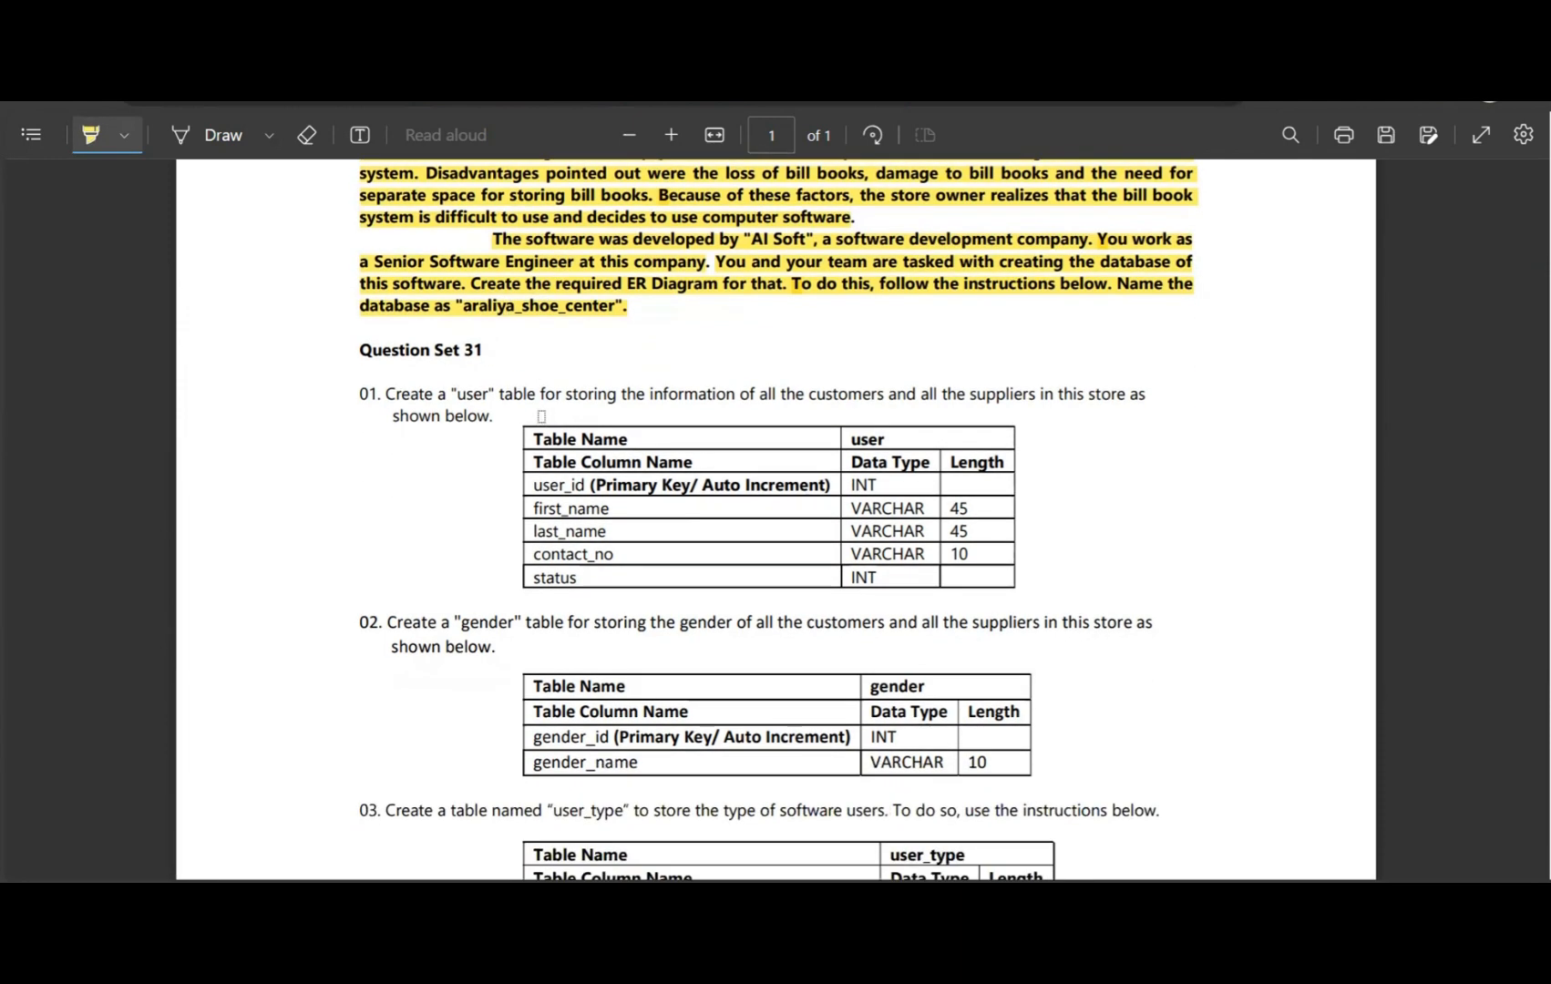
{"action": "scroll", "coordinate": [537, 416], "scroll_direction": "down", "scroll_amount": 1}
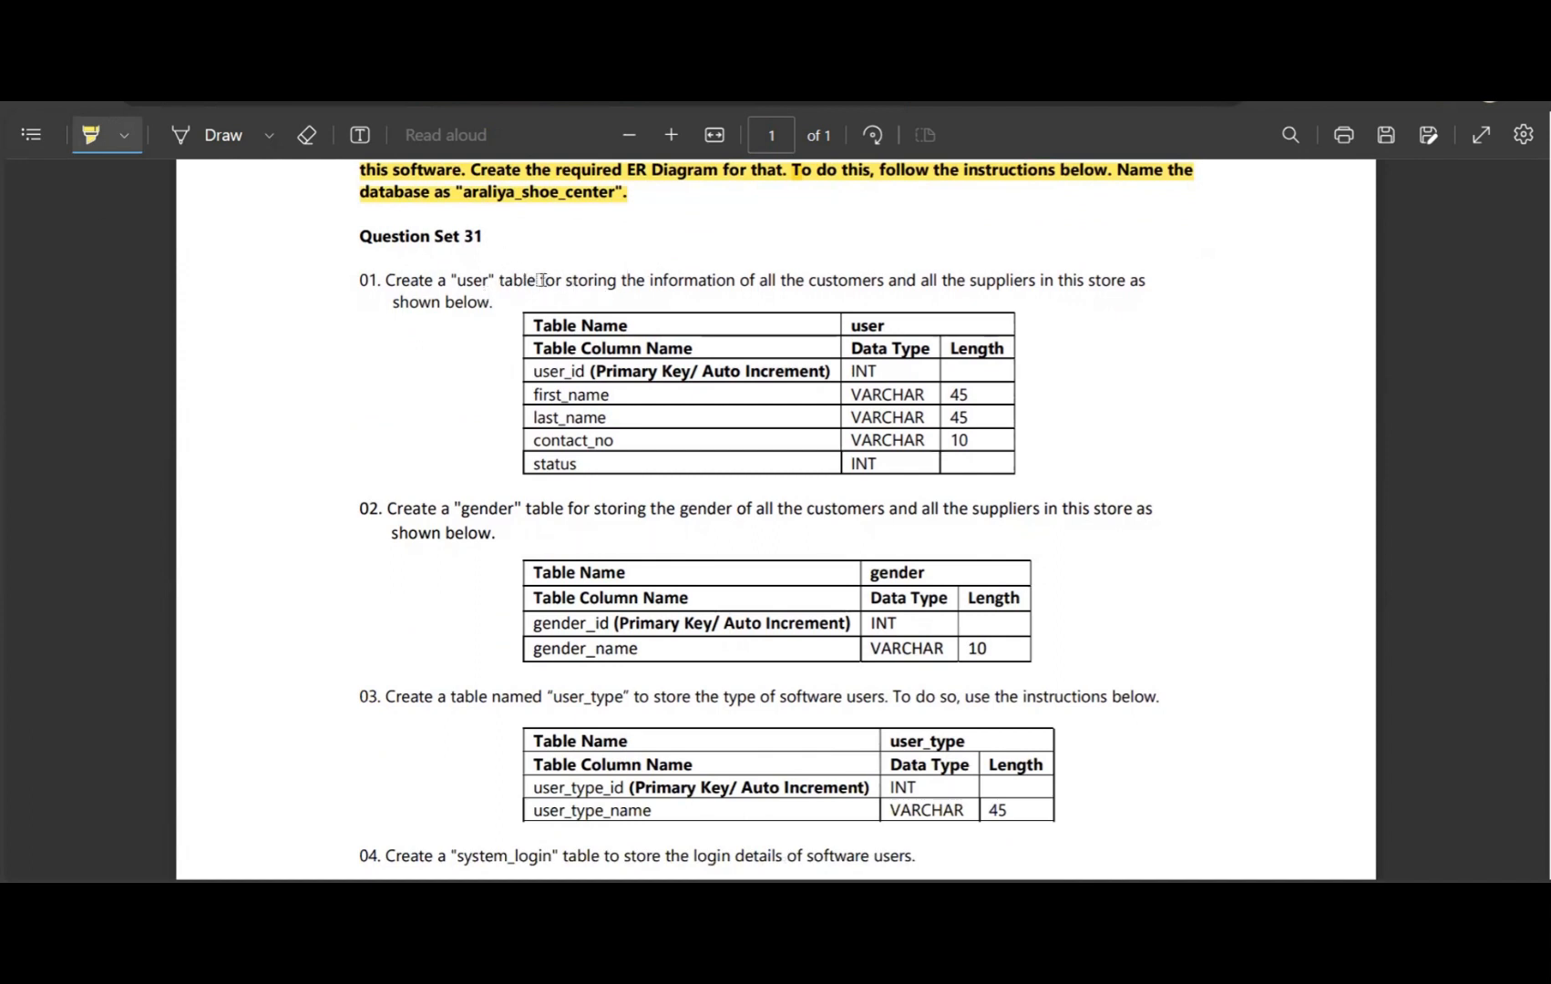
{"action": "scroll", "coordinate": [541, 280], "scroll_direction": "down", "scroll_amount": 4}
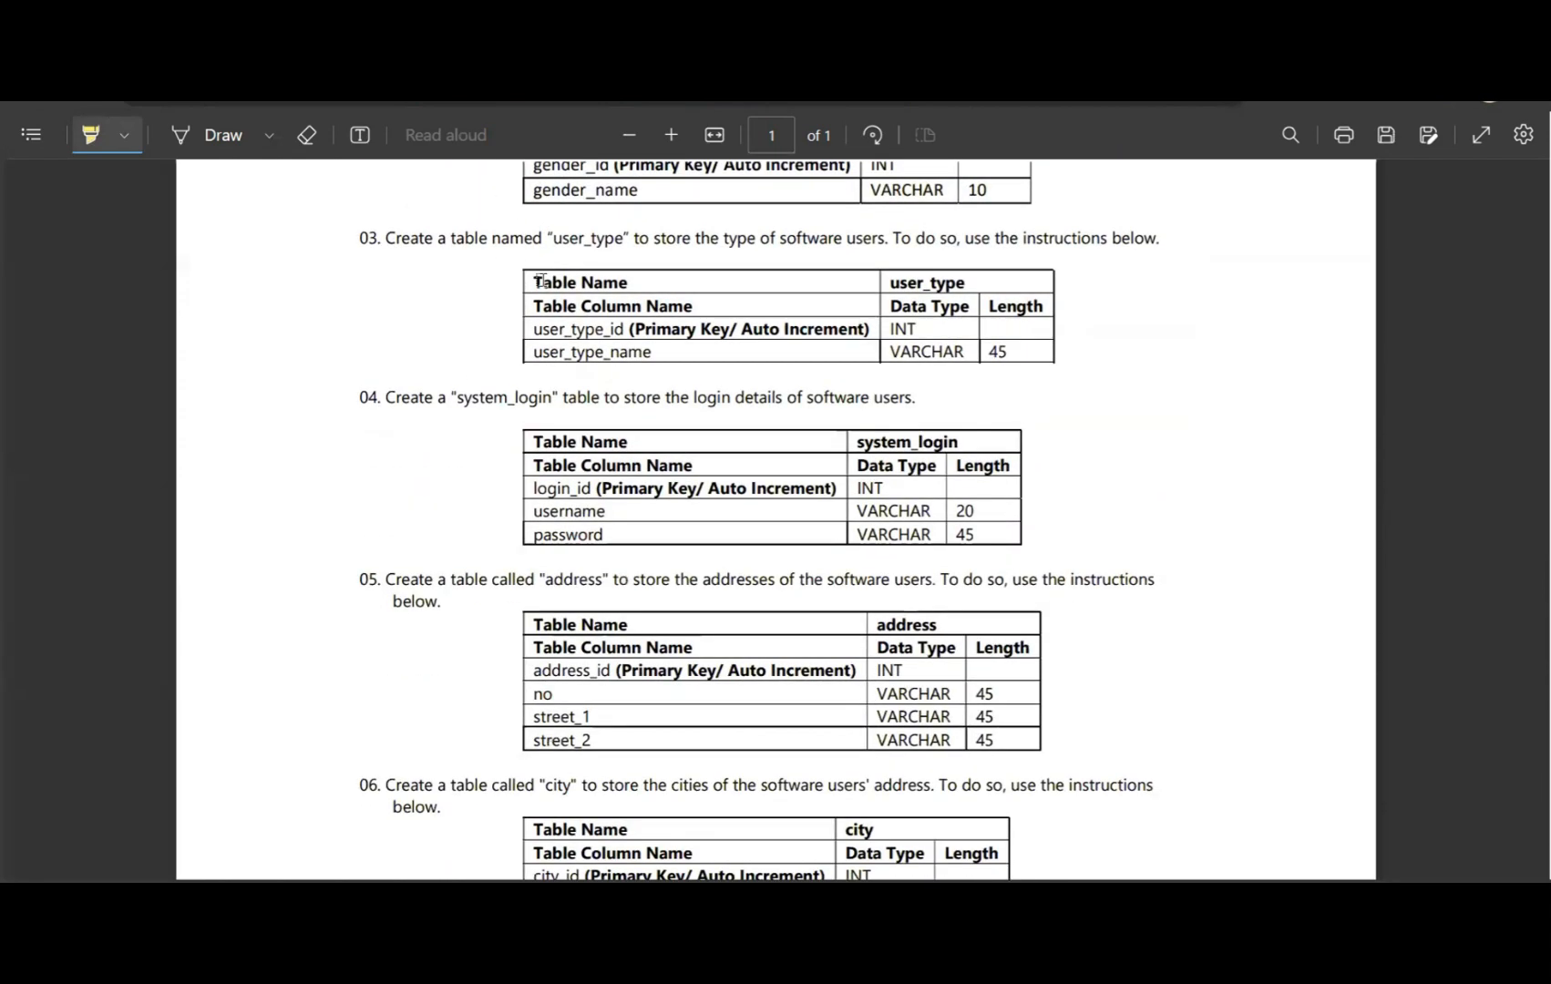
{"action": "scroll", "coordinate": [534, 341], "scroll_direction": "up", "scroll_amount": 5}
{"action": "scroll", "coordinate": [534, 340], "scroll_direction": "down", "scroll_amount": 1}
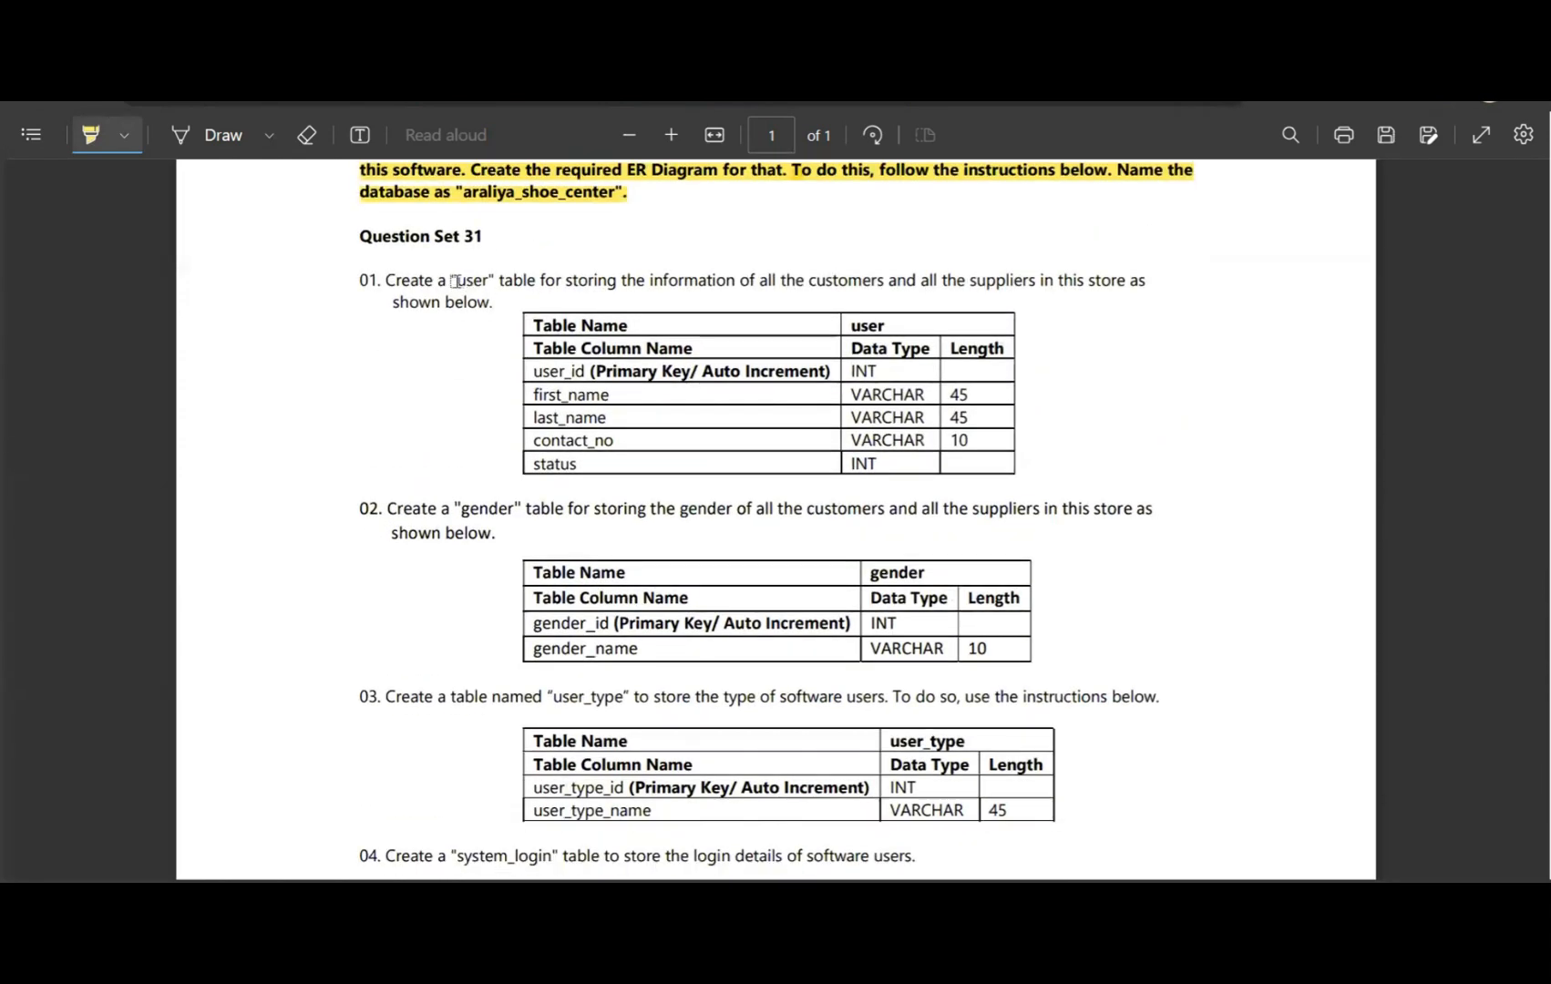
{"action": "left_click_drag", "start_coordinate": [451, 279], "coordinate": [499, 280]}
{"action": "left_click_drag", "start_coordinate": [458, 496], "coordinate": [505, 494]}
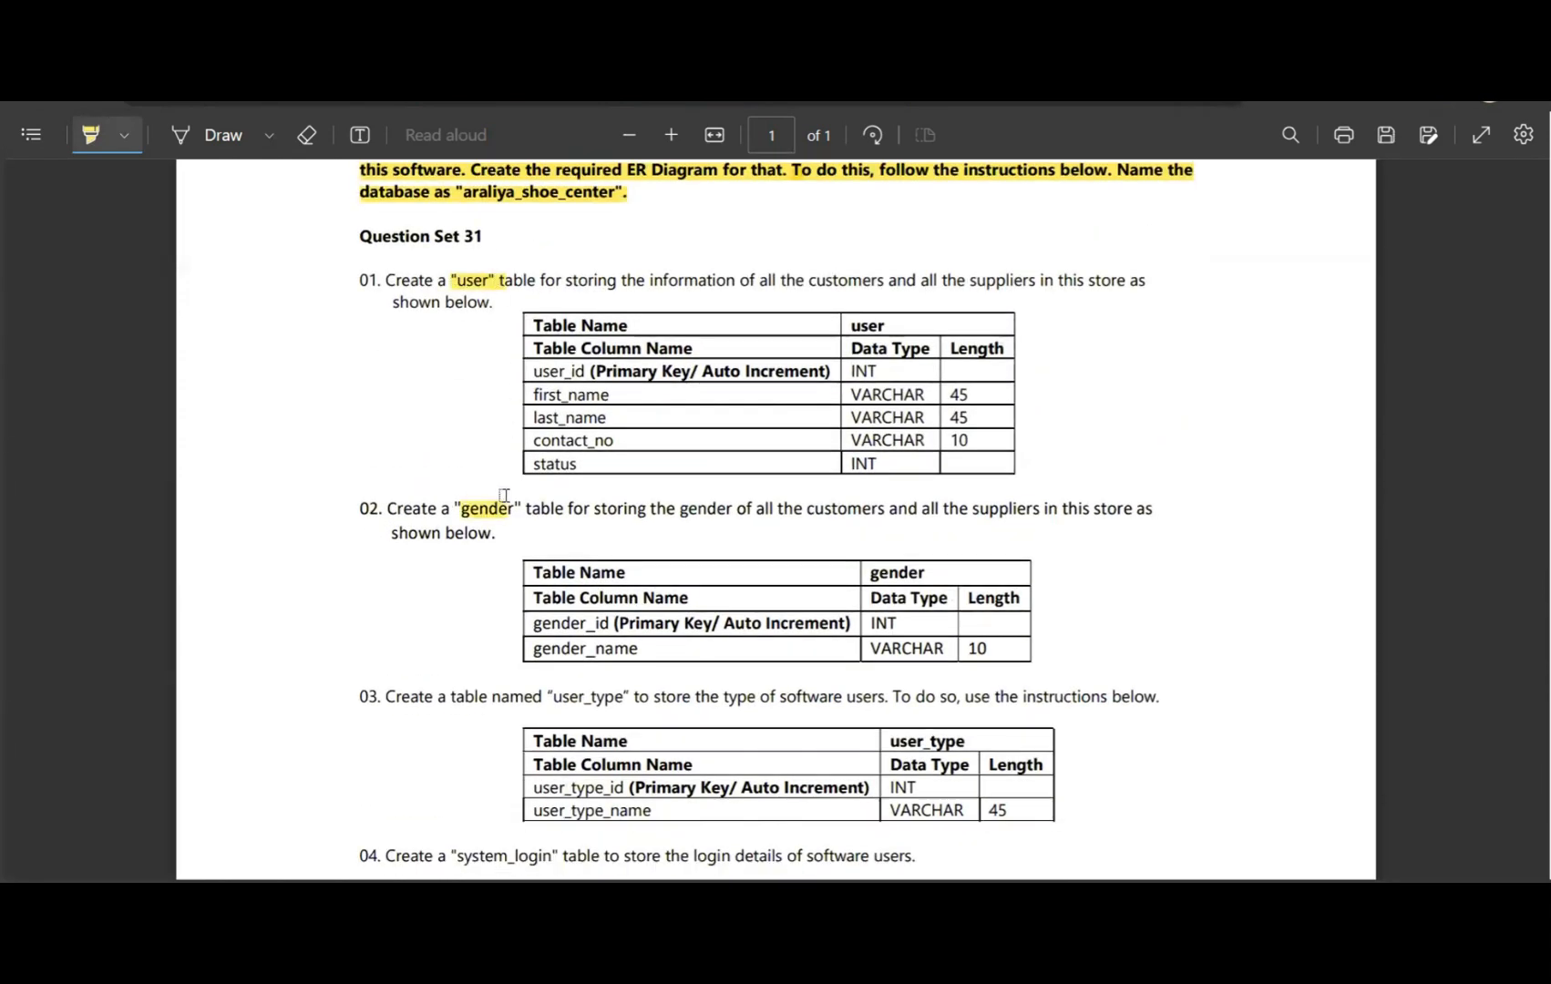
Highlight the table names "user_type", "system_login", "address" and "city" in questions 03 to 06
{"action": "scroll", "coordinate": [506, 497], "scroll_direction": "down", "scroll_amount": 4}
{"action": "left_click_drag", "start_coordinate": [553, 349], "coordinate": [619, 345]}
{"action": "mouse_move", "coordinate": [460, 507]}
{"action": "left_mouse_down"}
{"action": "mouse_move", "coordinate": [548, 501]}
{"action": "mouse_move", "coordinate": [610, 462]}
{"action": "left_mouse_up"}
{"action": "scroll", "coordinate": [548, 502], "scroll_direction": "down", "scroll_amount": 3}
{"action": "left_click_drag", "start_coordinate": [538, 667], "coordinate": [579, 666]}
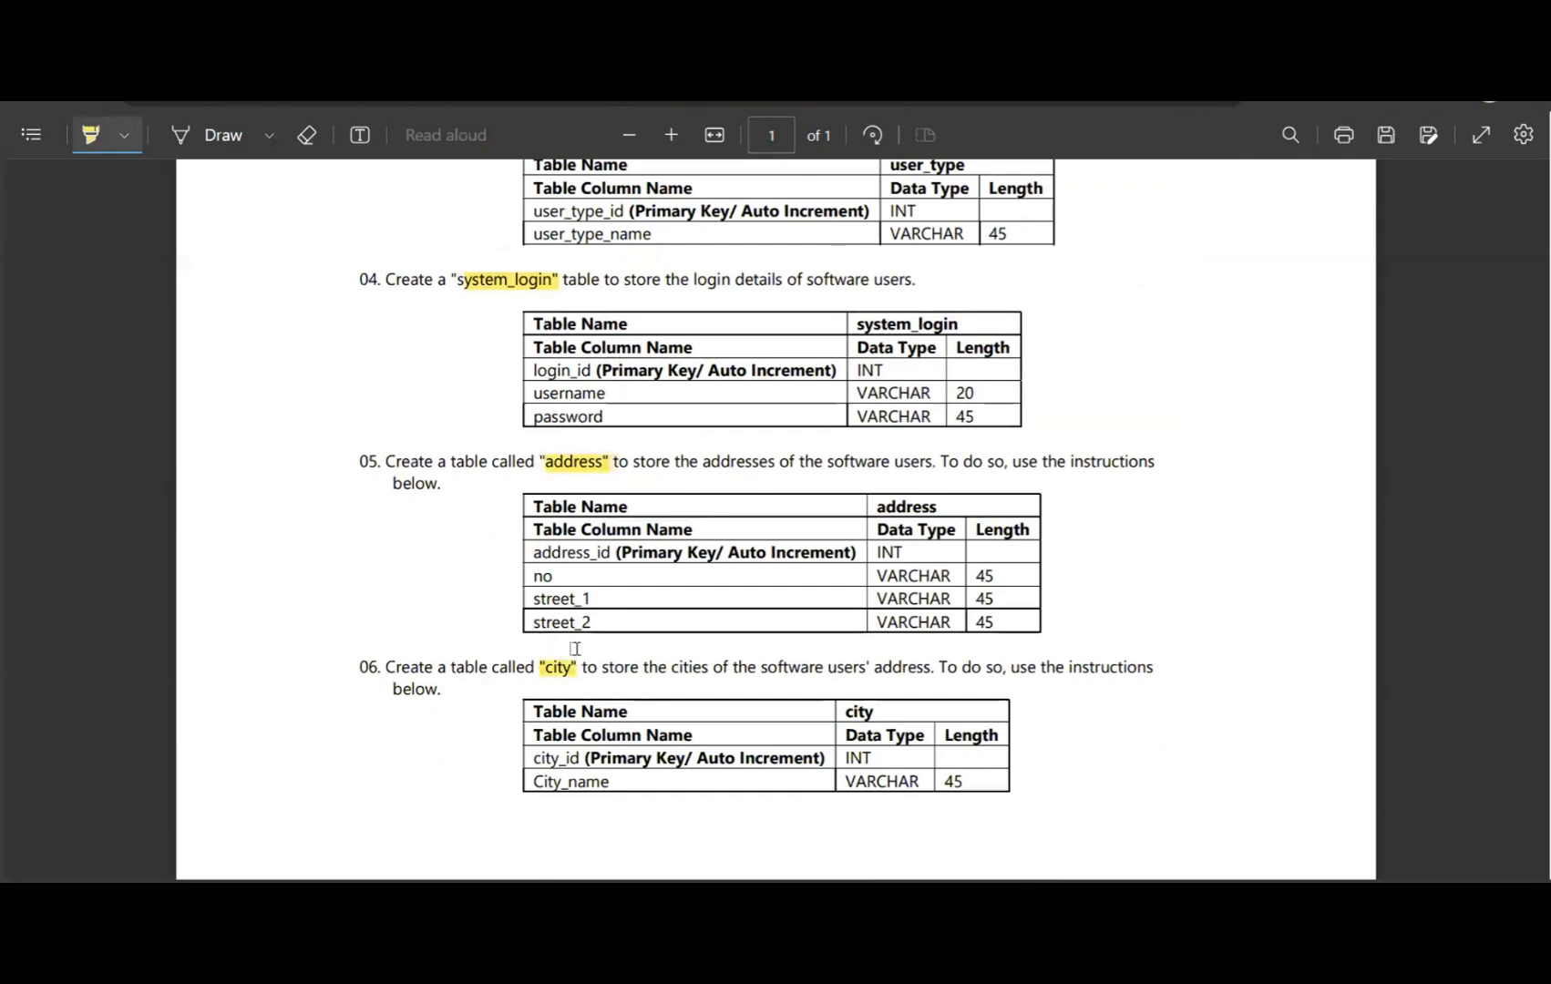
{"action": "scroll", "coordinate": [575, 640], "scroll_direction": "down", "scroll_amount": 1}
{"action": "scroll", "coordinate": [575, 640], "scroll_direction": "up", "scroll_amount": 10}
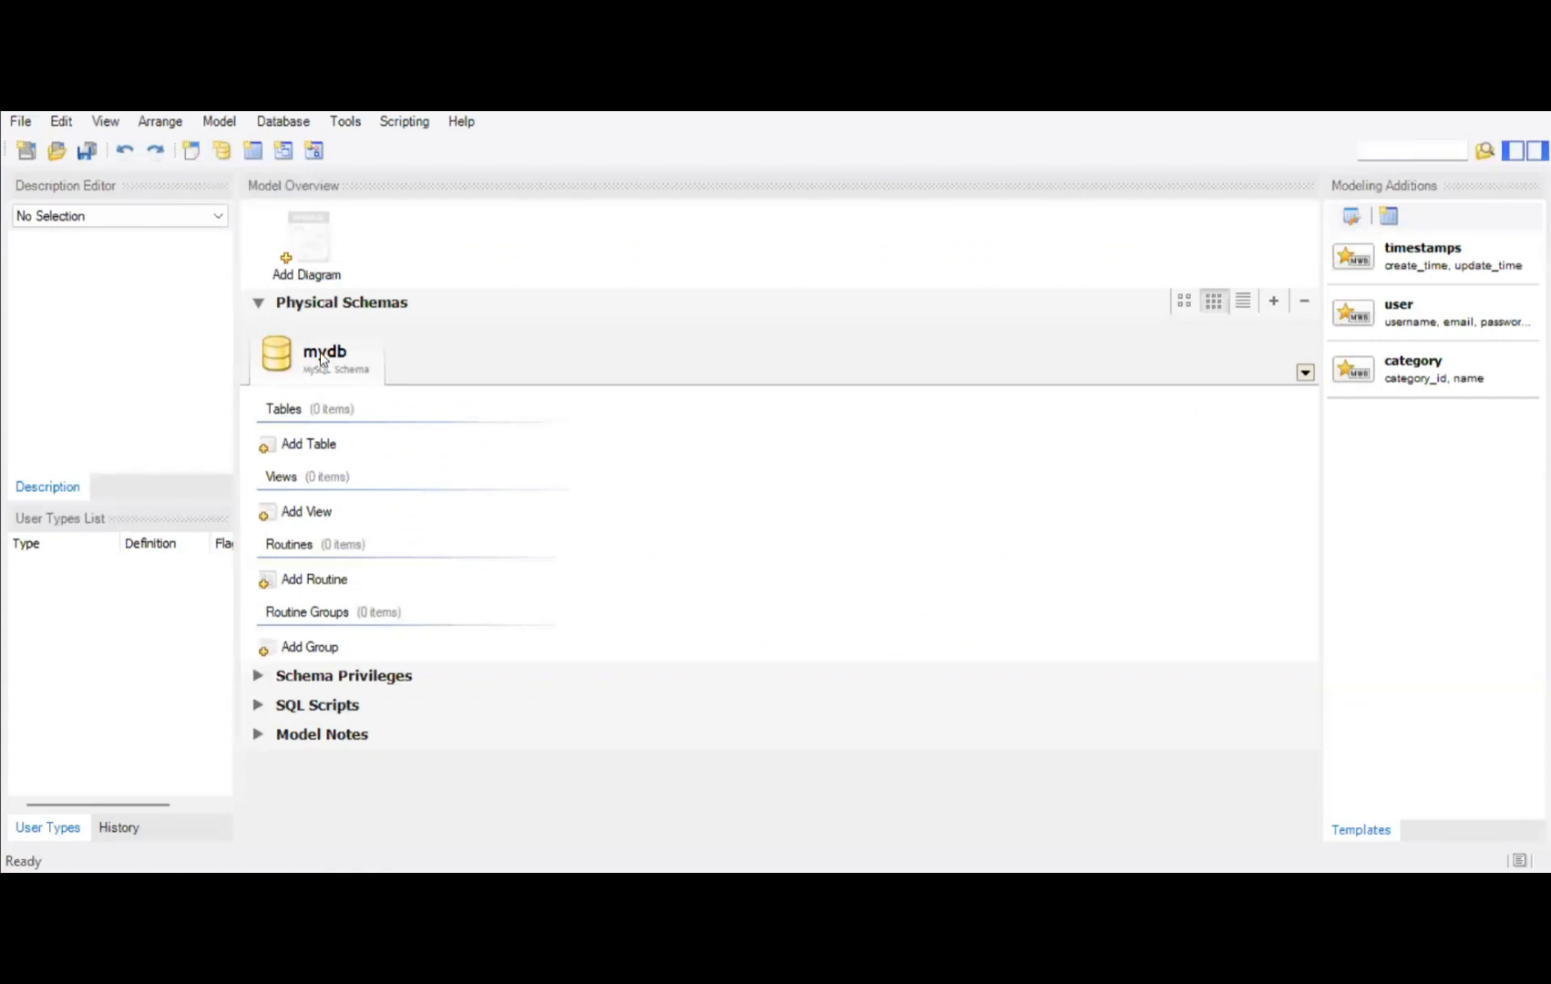
In MySQL Workbench, rename the mydb schema to araliya_shoe_center and update its references throughout the model
{"action": "double_click", "coordinate": [319, 355]}
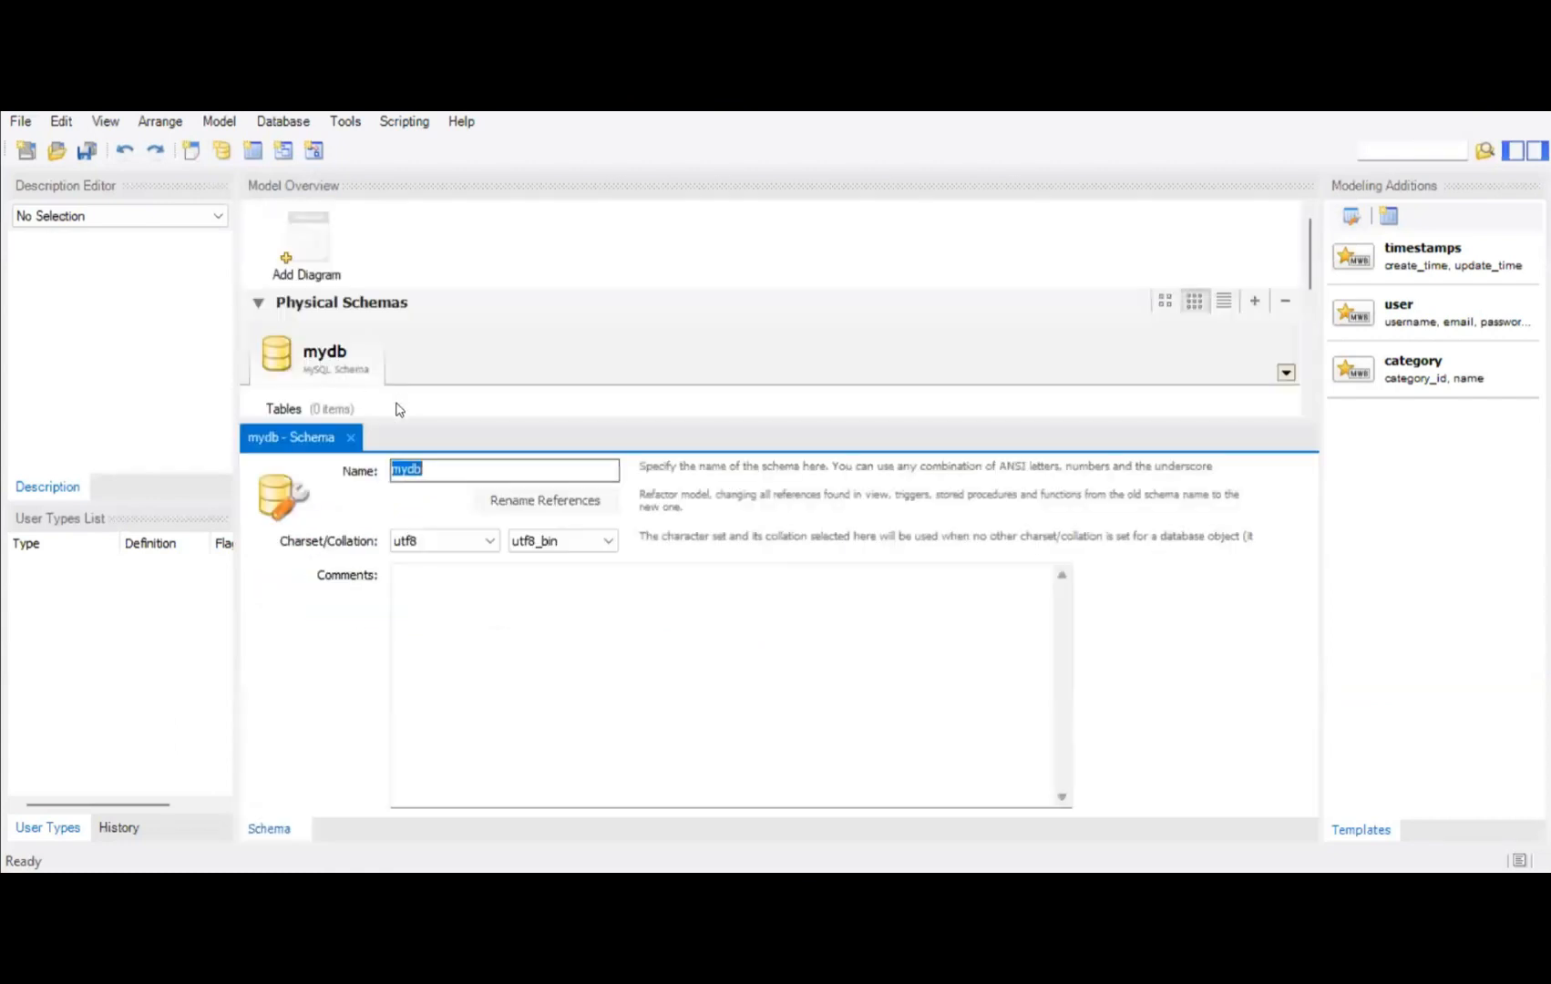
{"action": "right_click", "coordinate": [424, 471]}
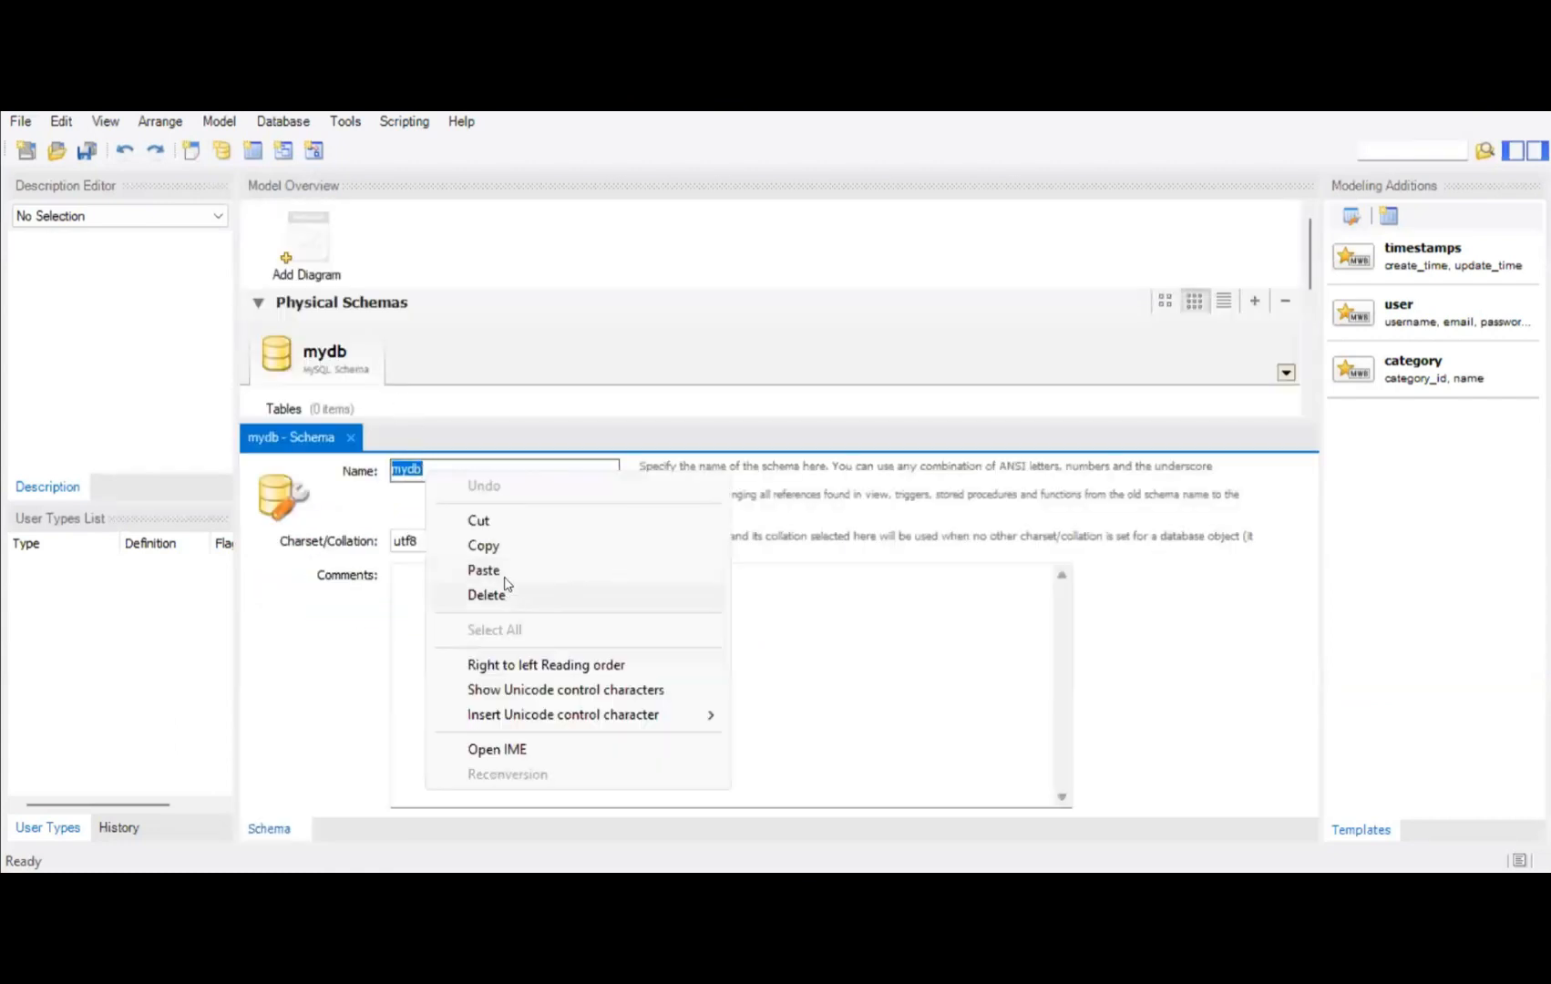
{"action": "left_click", "coordinate": [507, 576]}
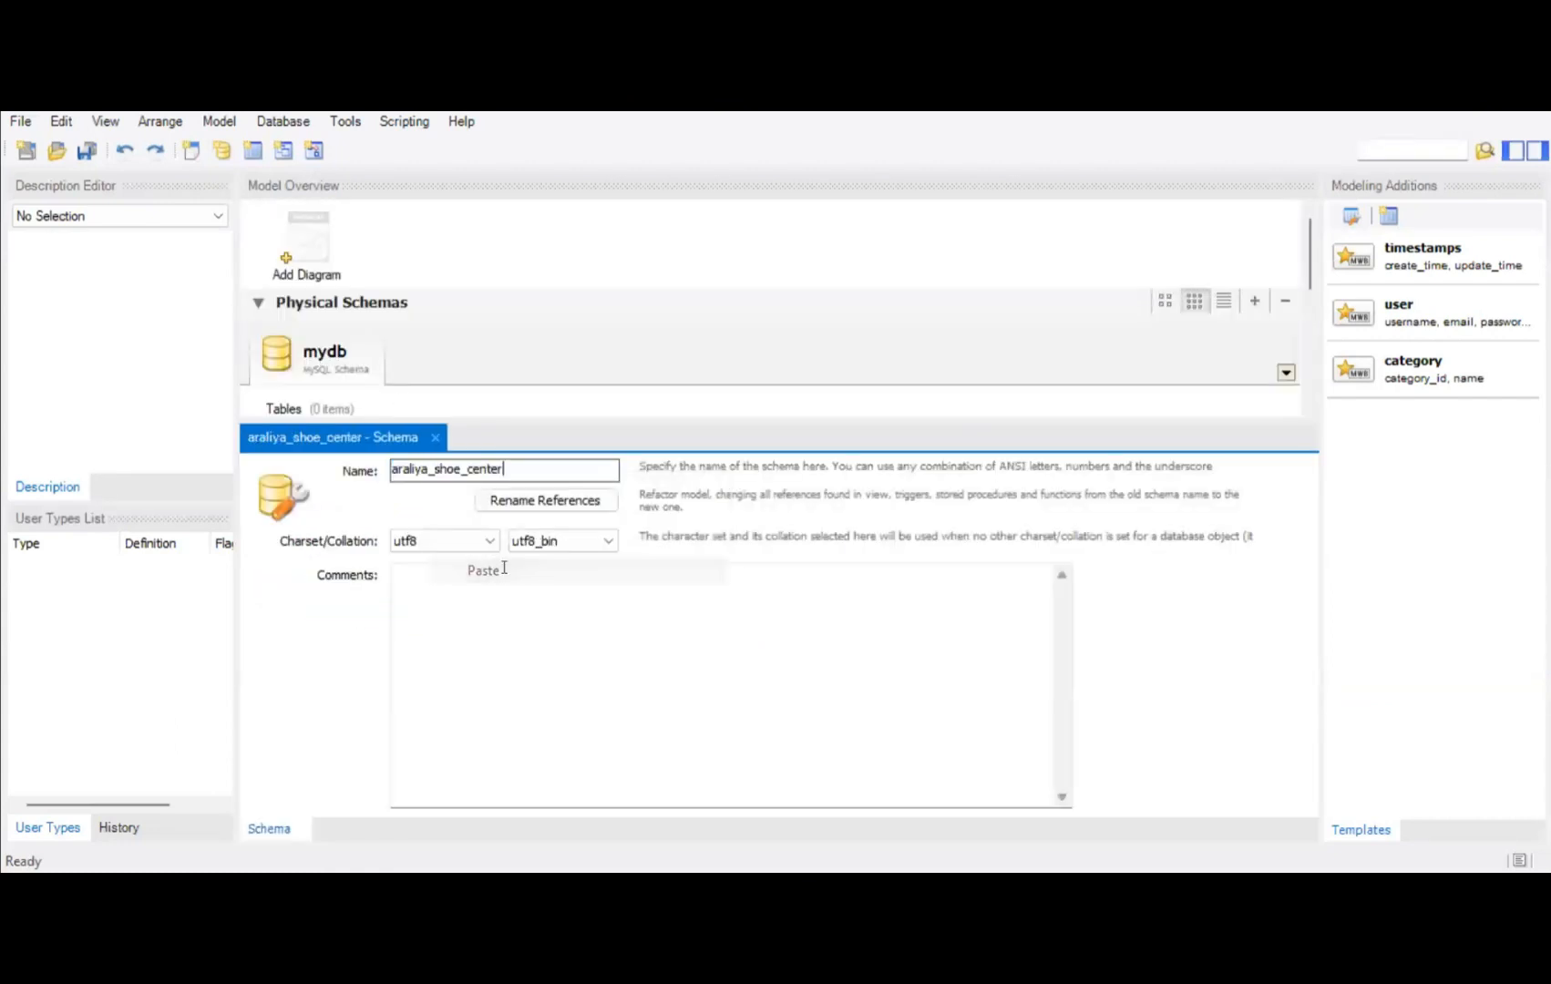
{"action": "left_click", "coordinate": [564, 504]}
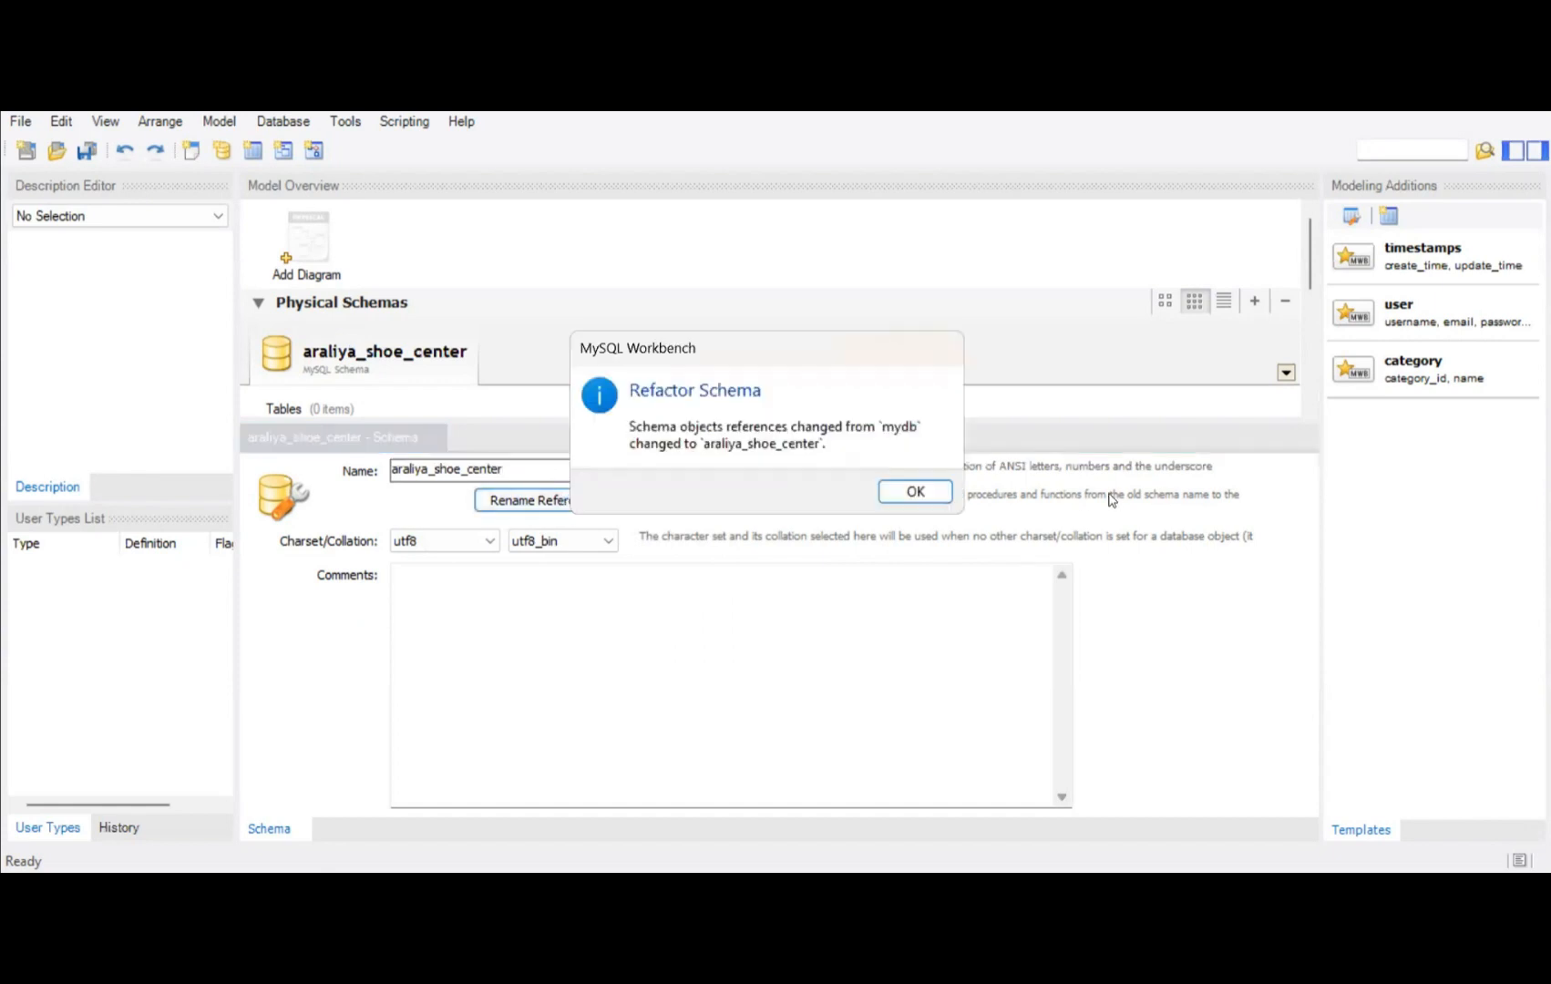
{"action": "left_click", "coordinate": [918, 494]}
{"action": "left_click", "coordinate": [434, 438]}
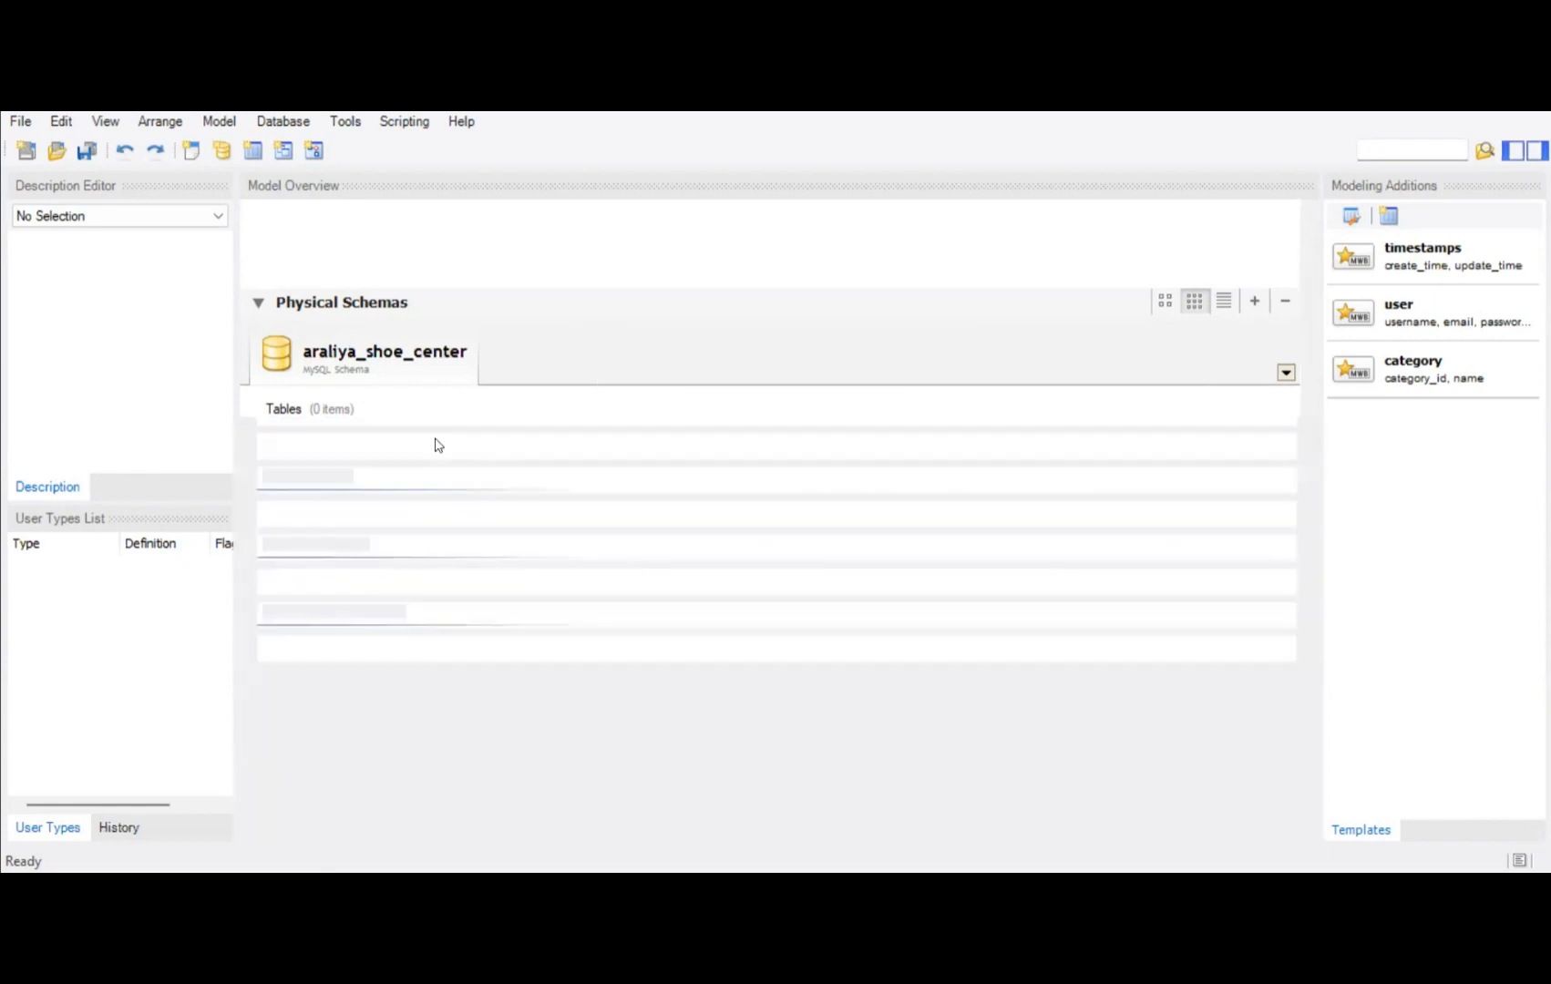
Add a new diagram to the model and place a table named user on it
{"action": "double_click", "coordinate": [304, 238]}
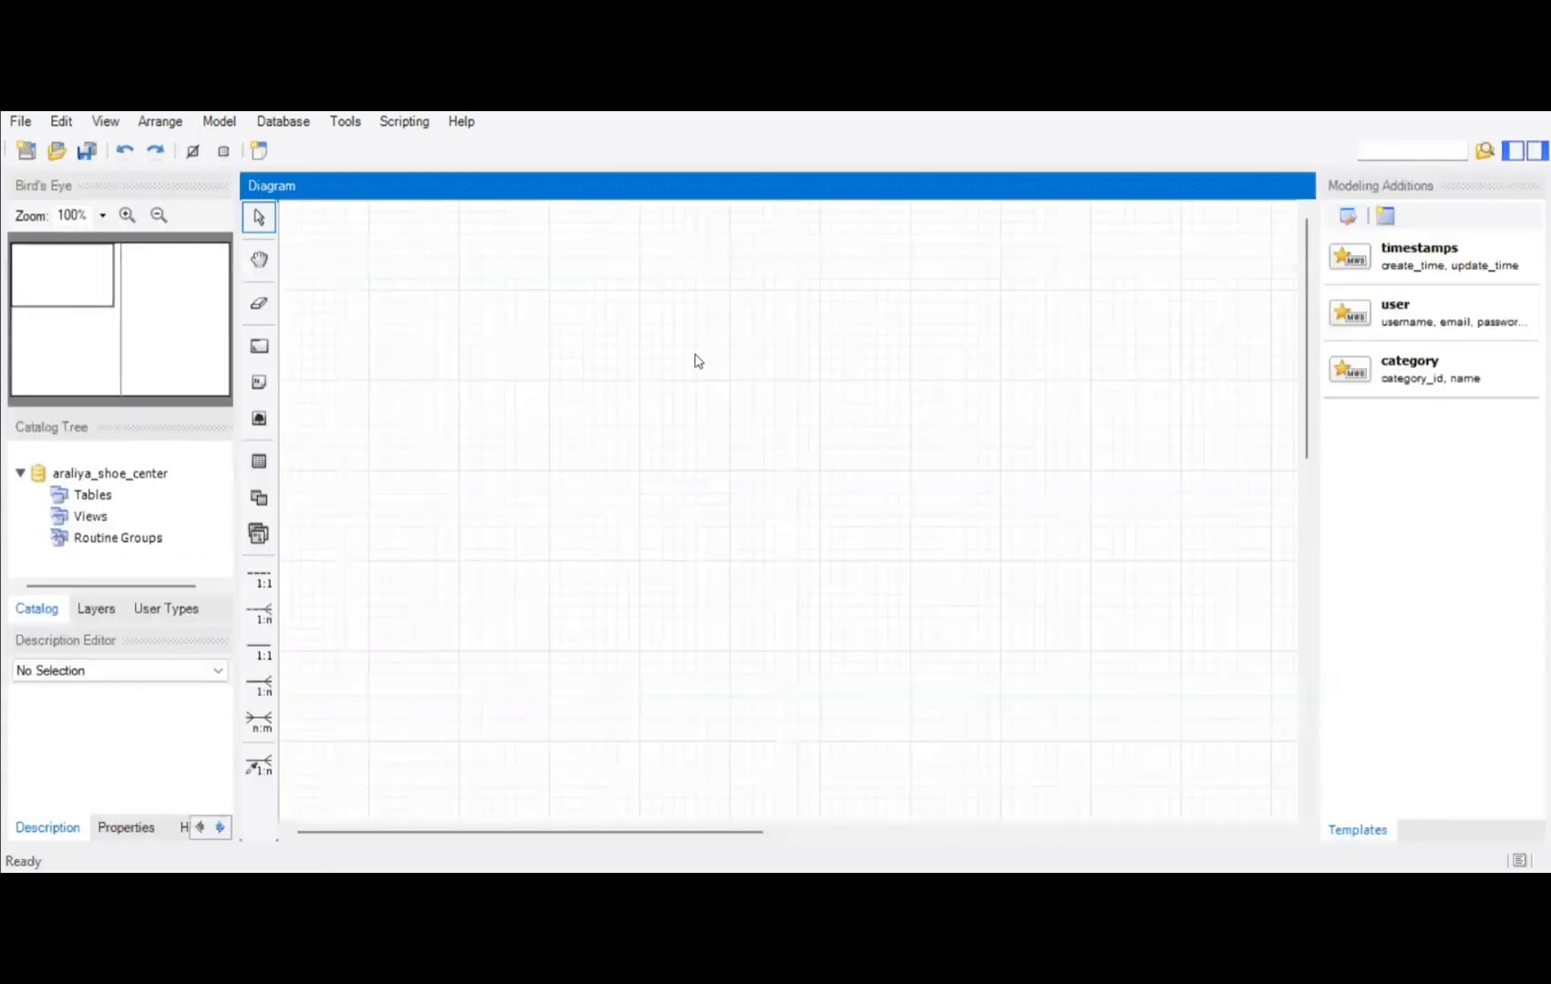
{"action": "left_click", "coordinate": [261, 459]}
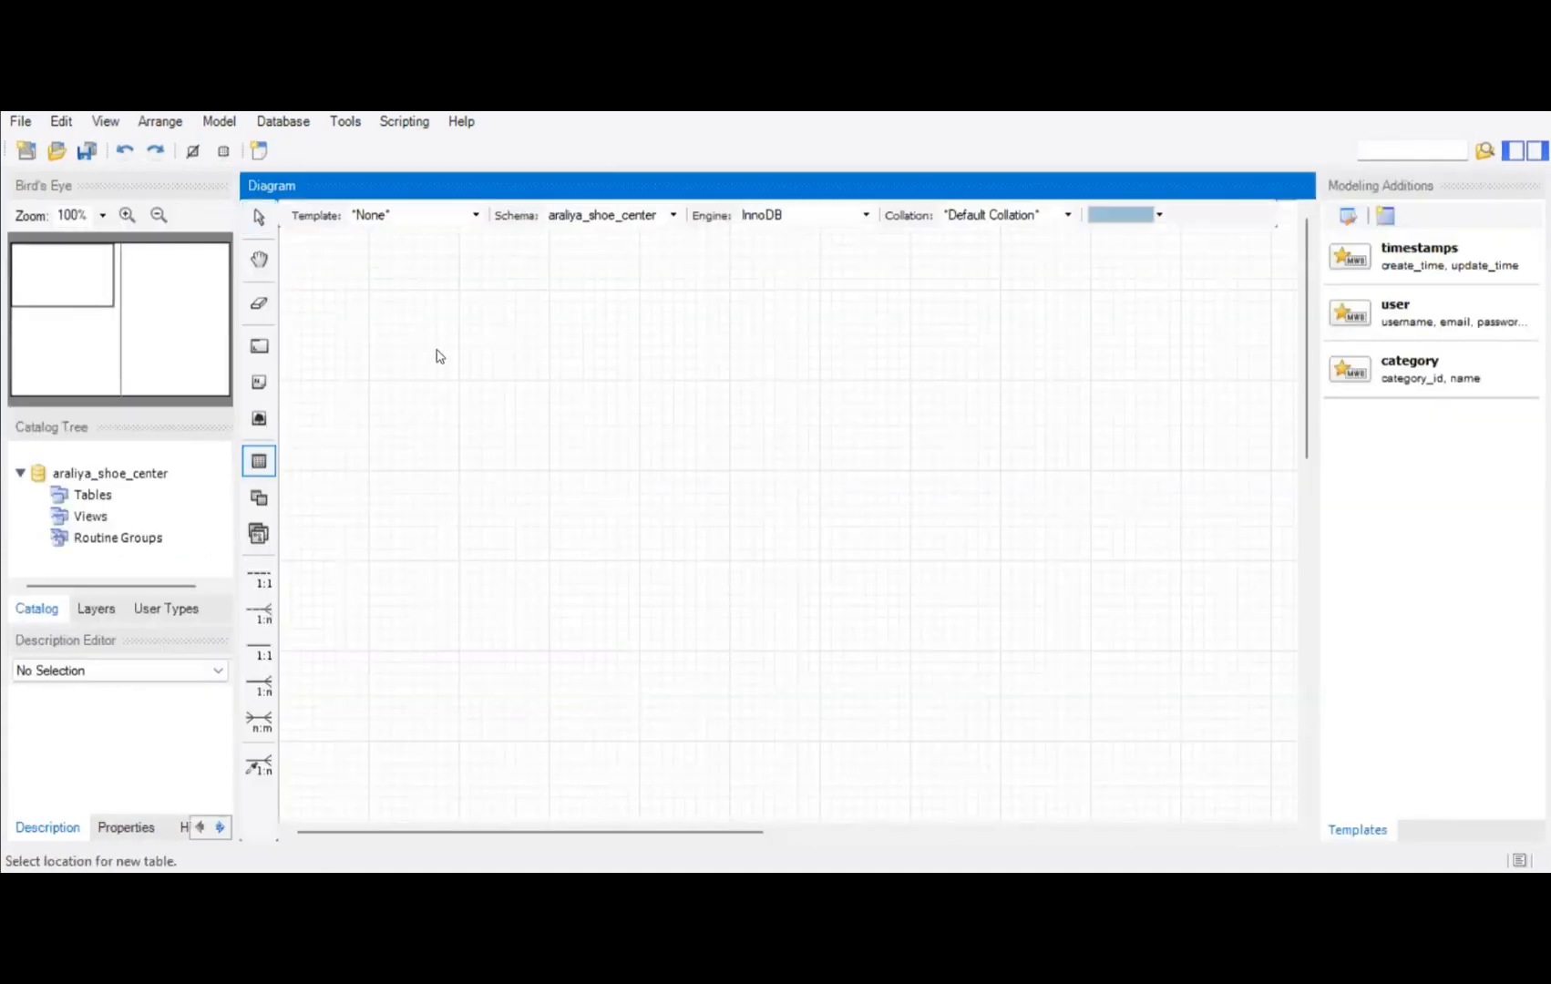
{"action": "left_click", "coordinate": [521, 277]}
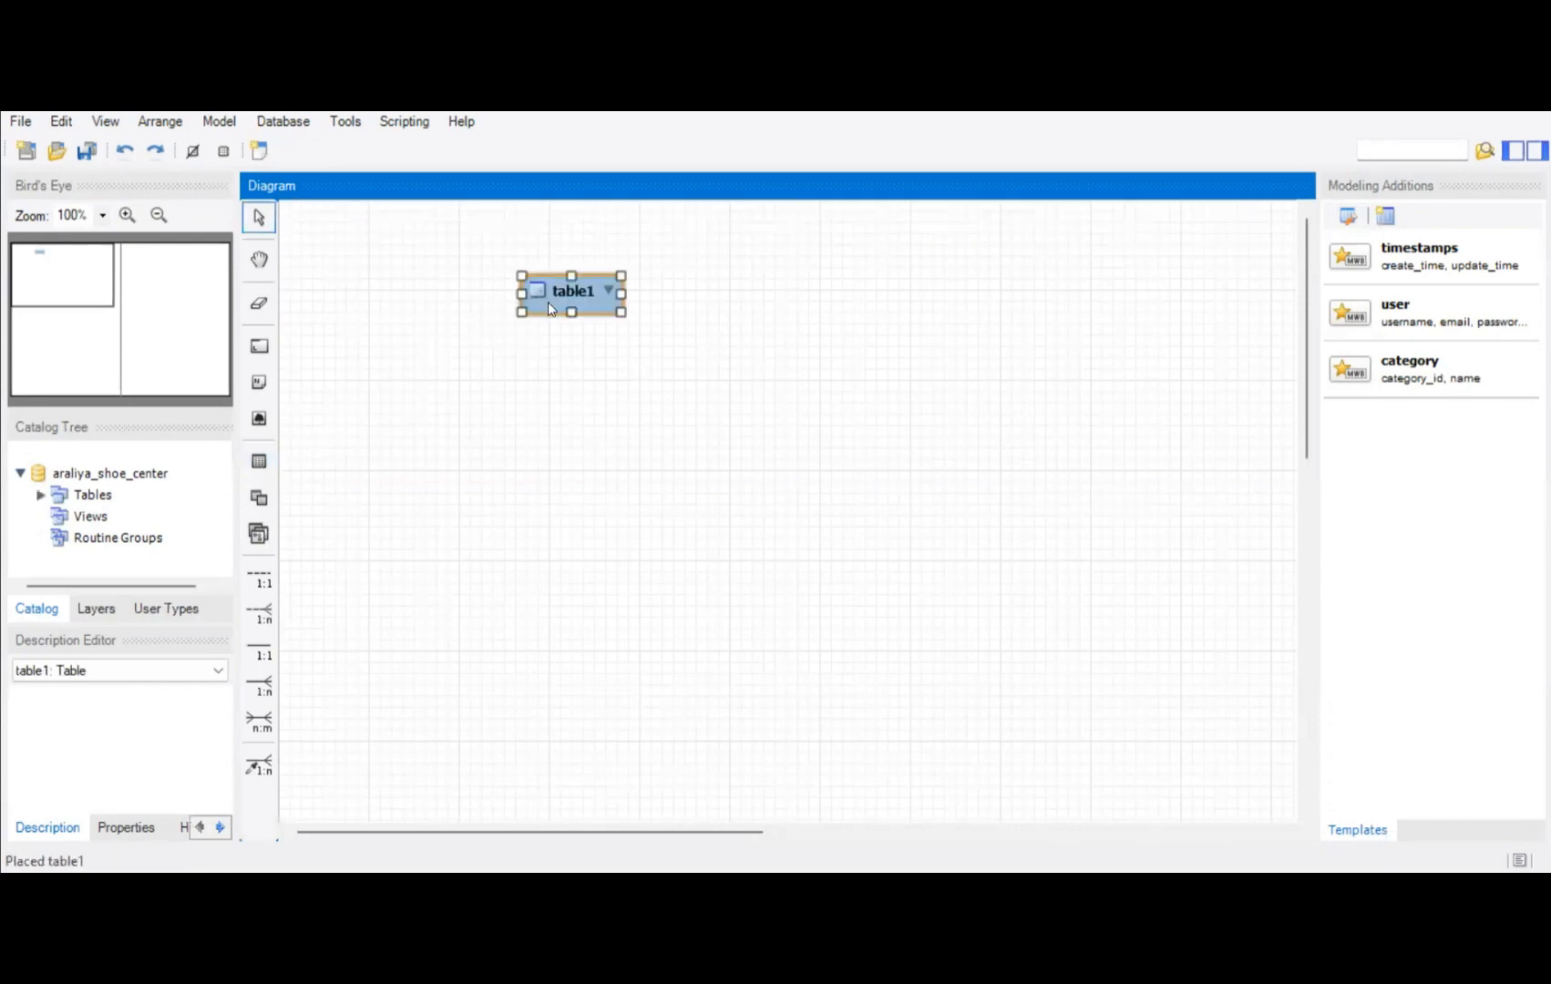
{"action": "double_click", "coordinate": [548, 301]}
{"action": "type", "text": "user"}
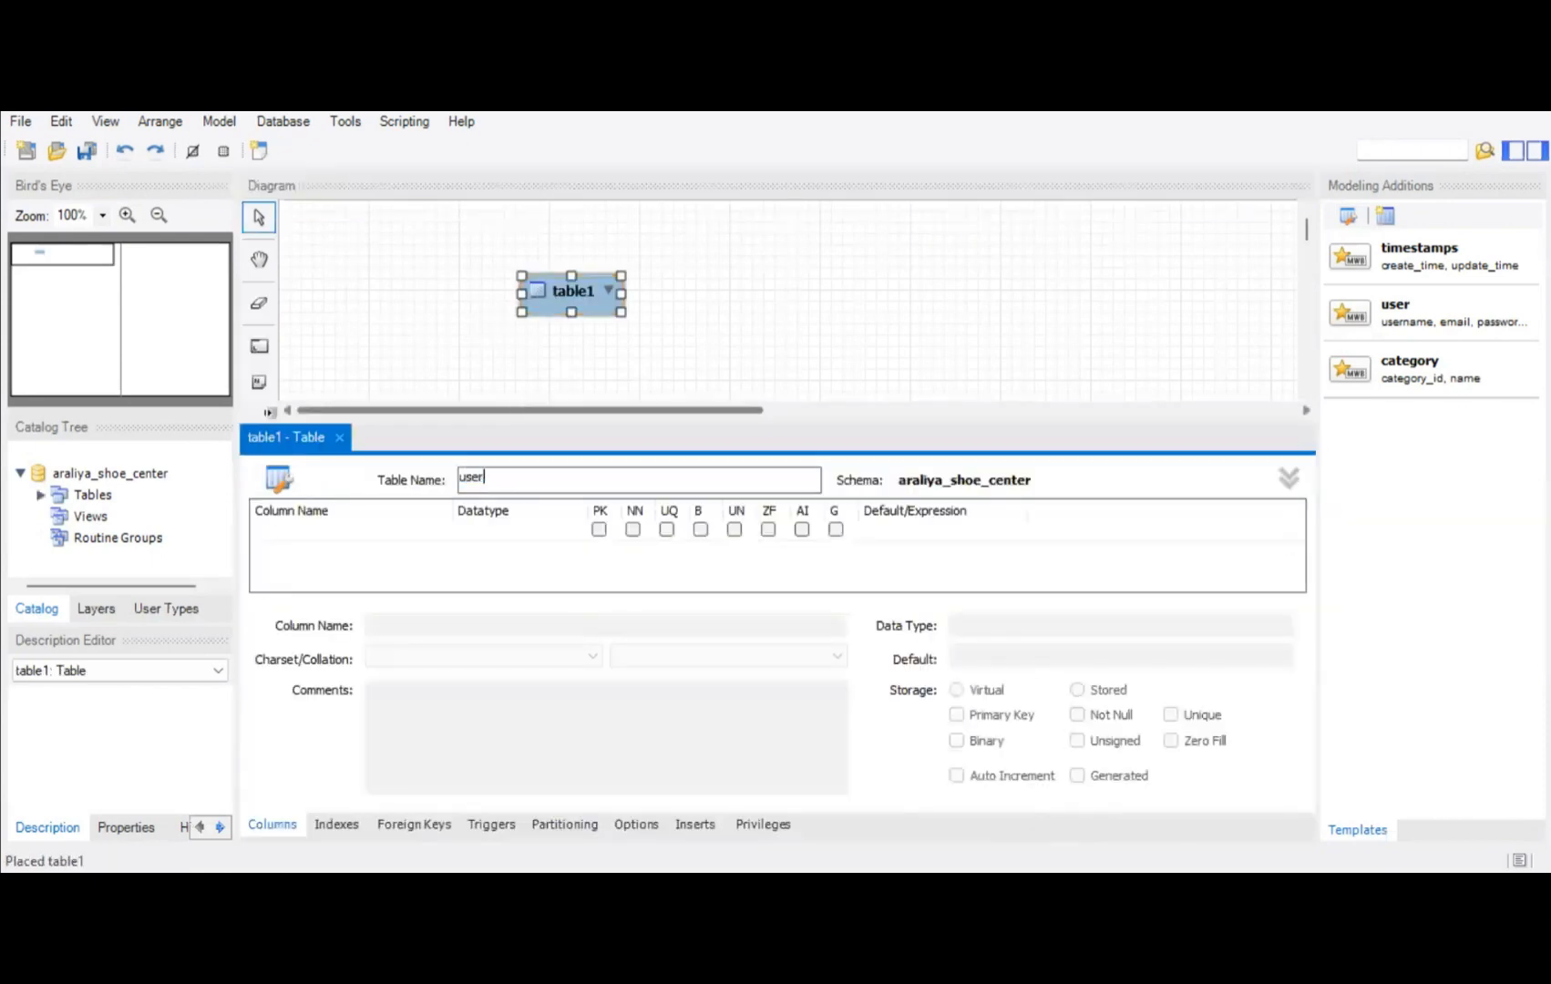
Add a user_id INT column to the user table as a not-null, auto-increment primary key
{"action": "left_click", "coordinate": [301, 532]}
{"action": "double_click", "coordinate": [301, 531]}
{"action": "type", "text": "user_id"}
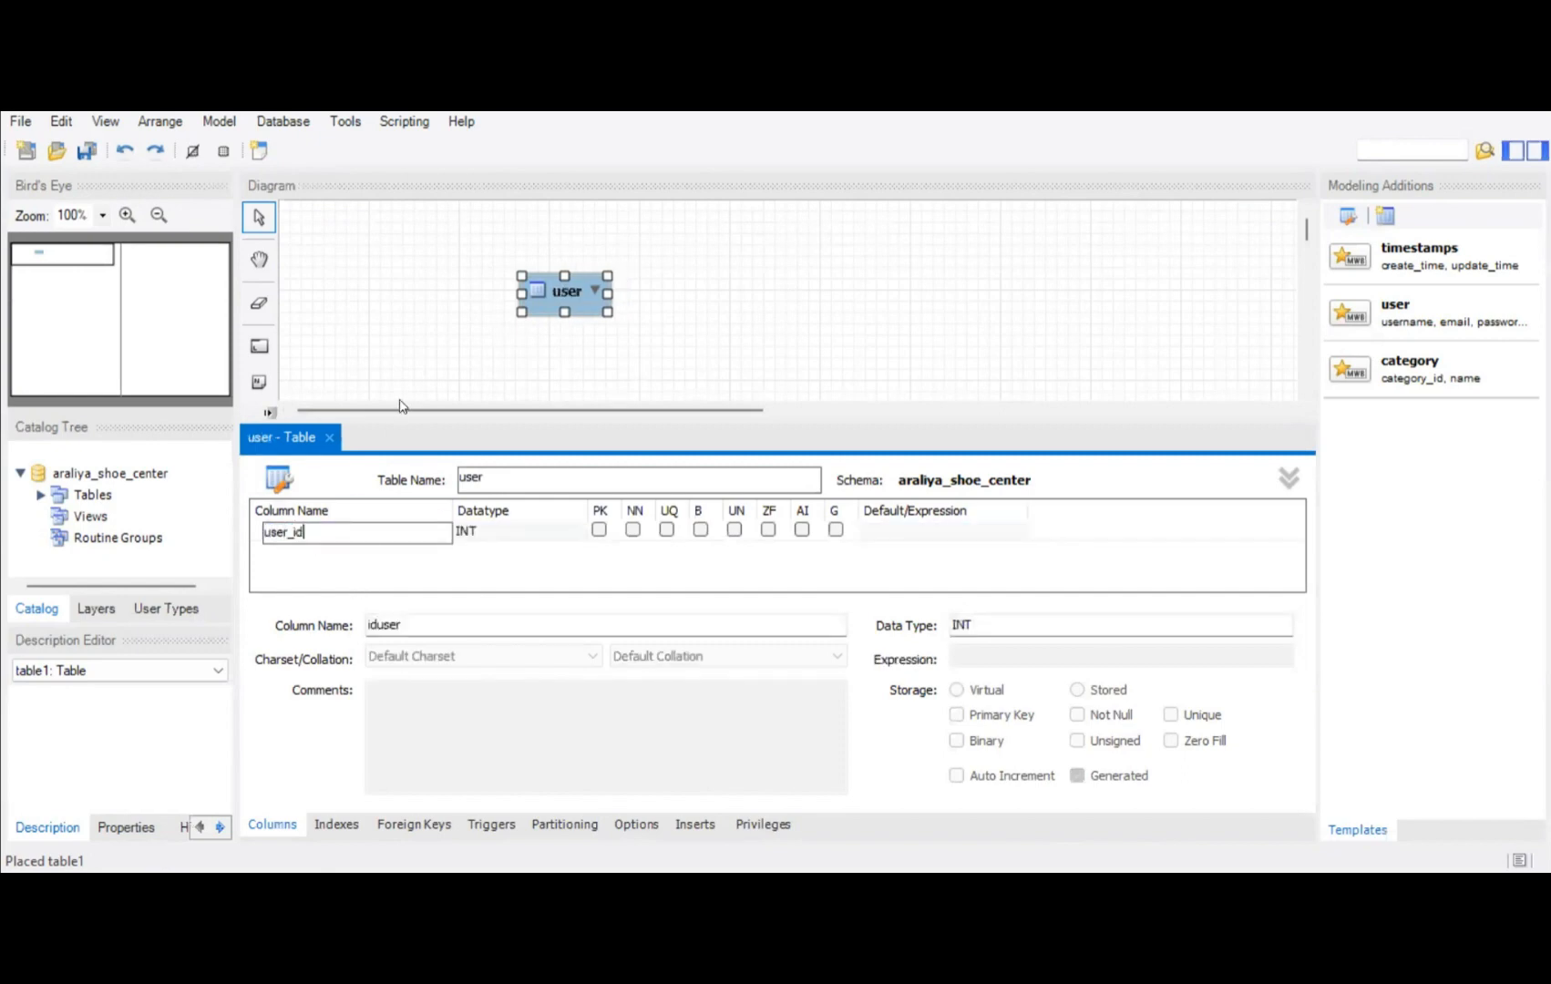
{"action": "left_click", "coordinate": [802, 530]}
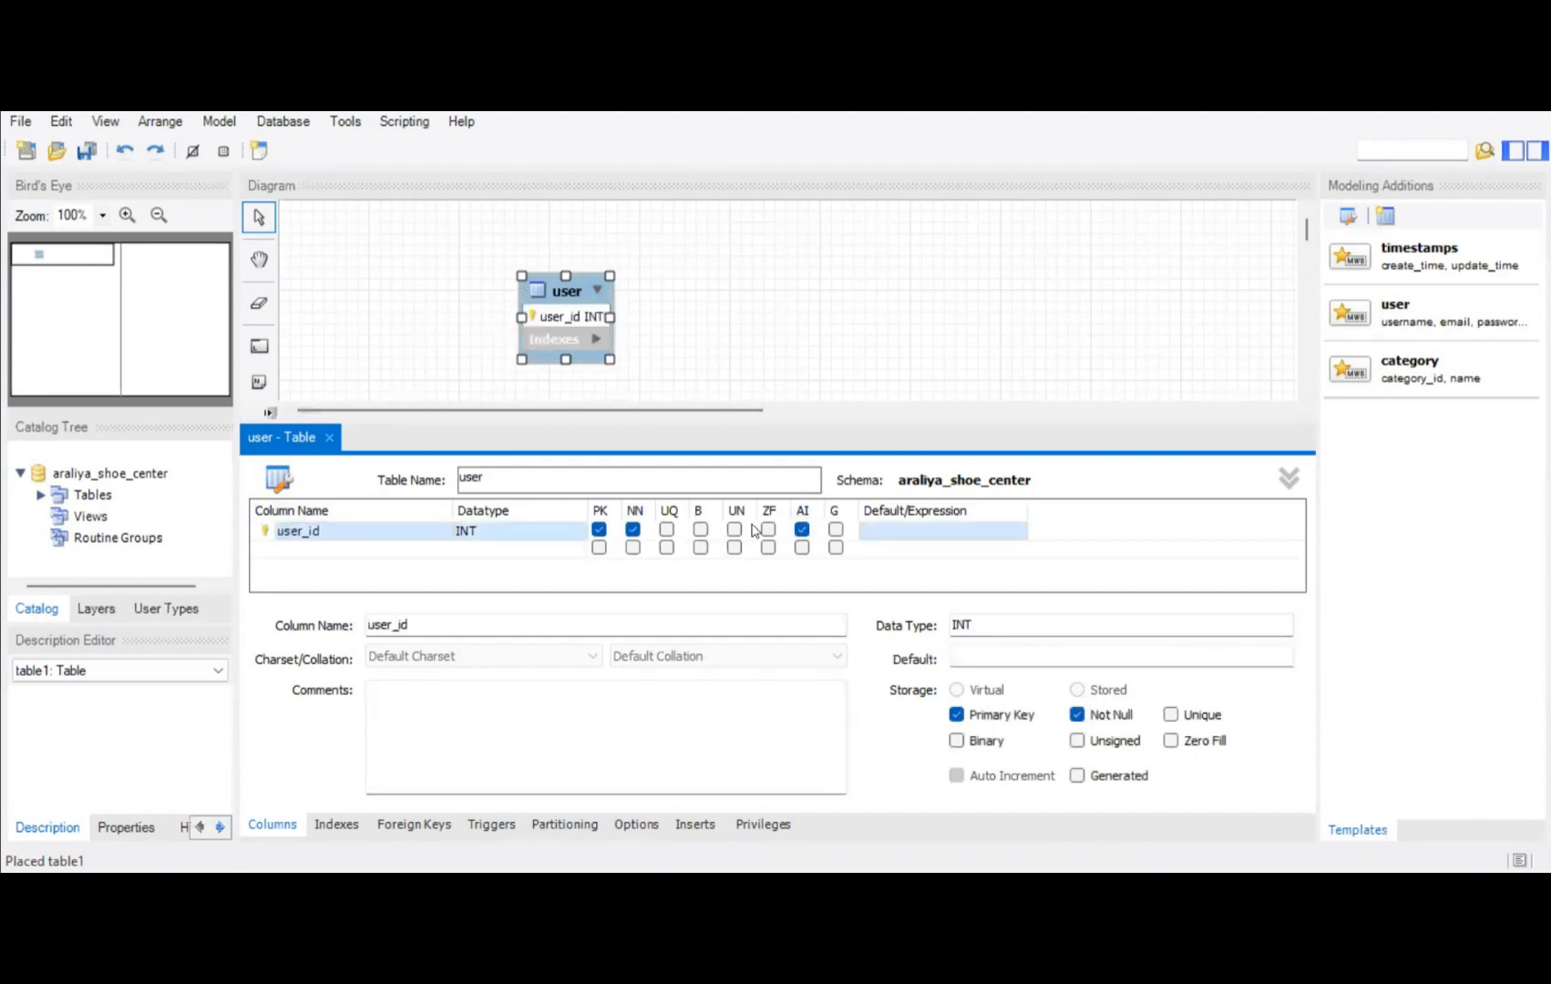
Add the columns first_name and last_name to the user table, both with data type VARCHAR(45)
{"action": "double_click", "coordinate": [298, 551]}
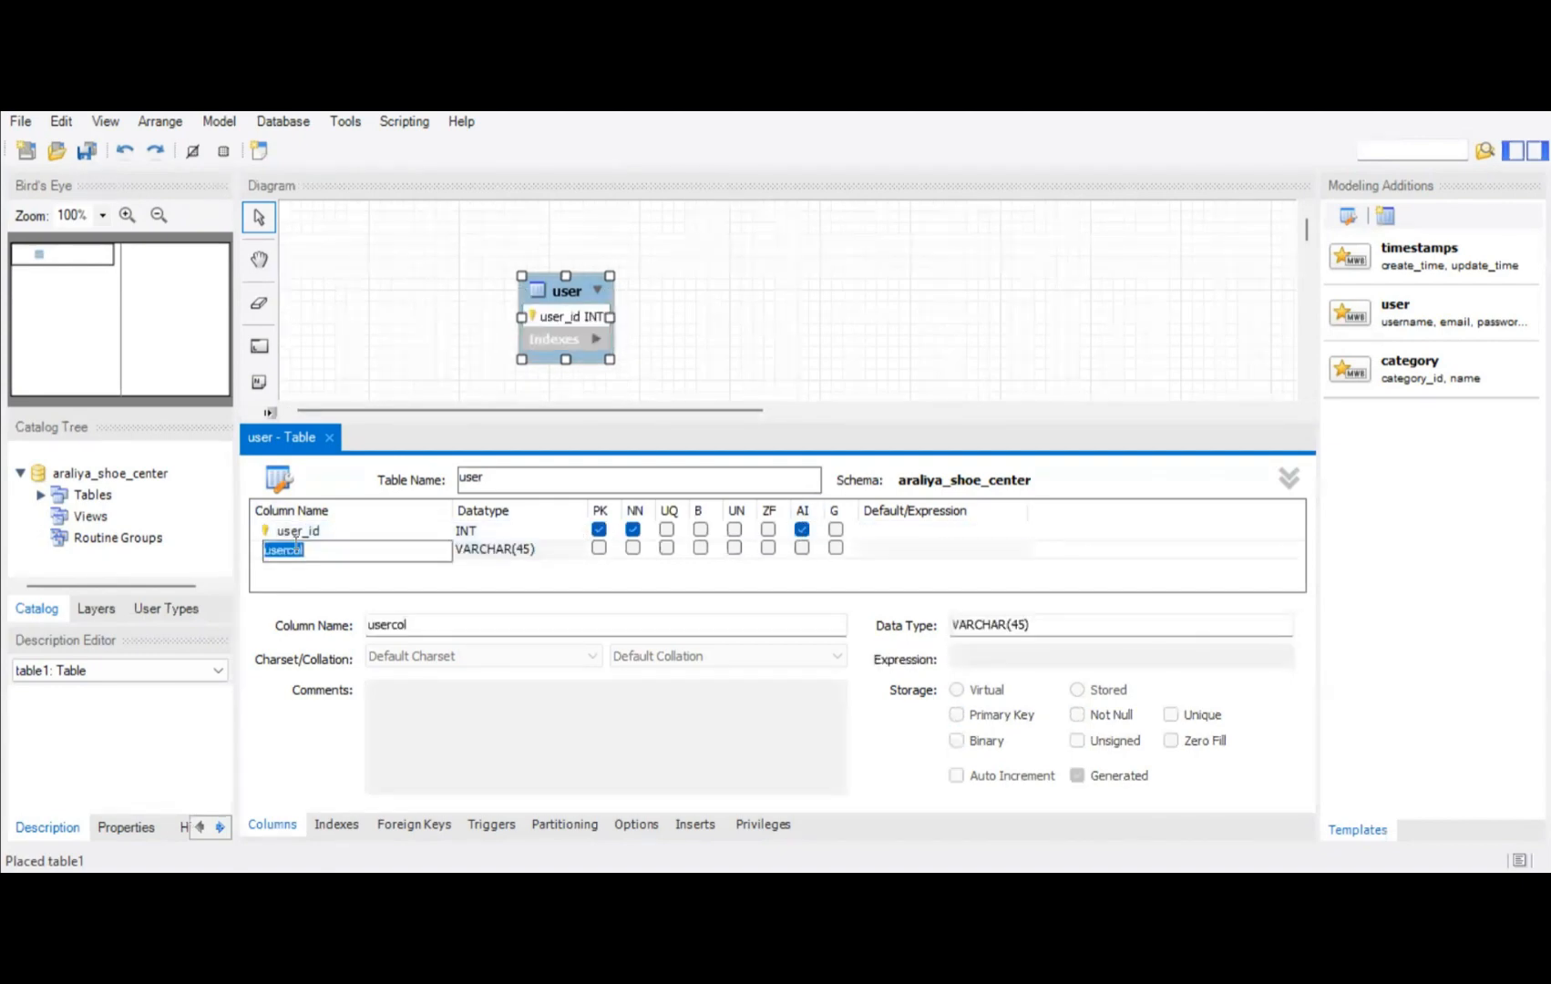
{"action": "type", "text": "first_name"}
{"action": "left_click", "coordinate": [301, 572]}
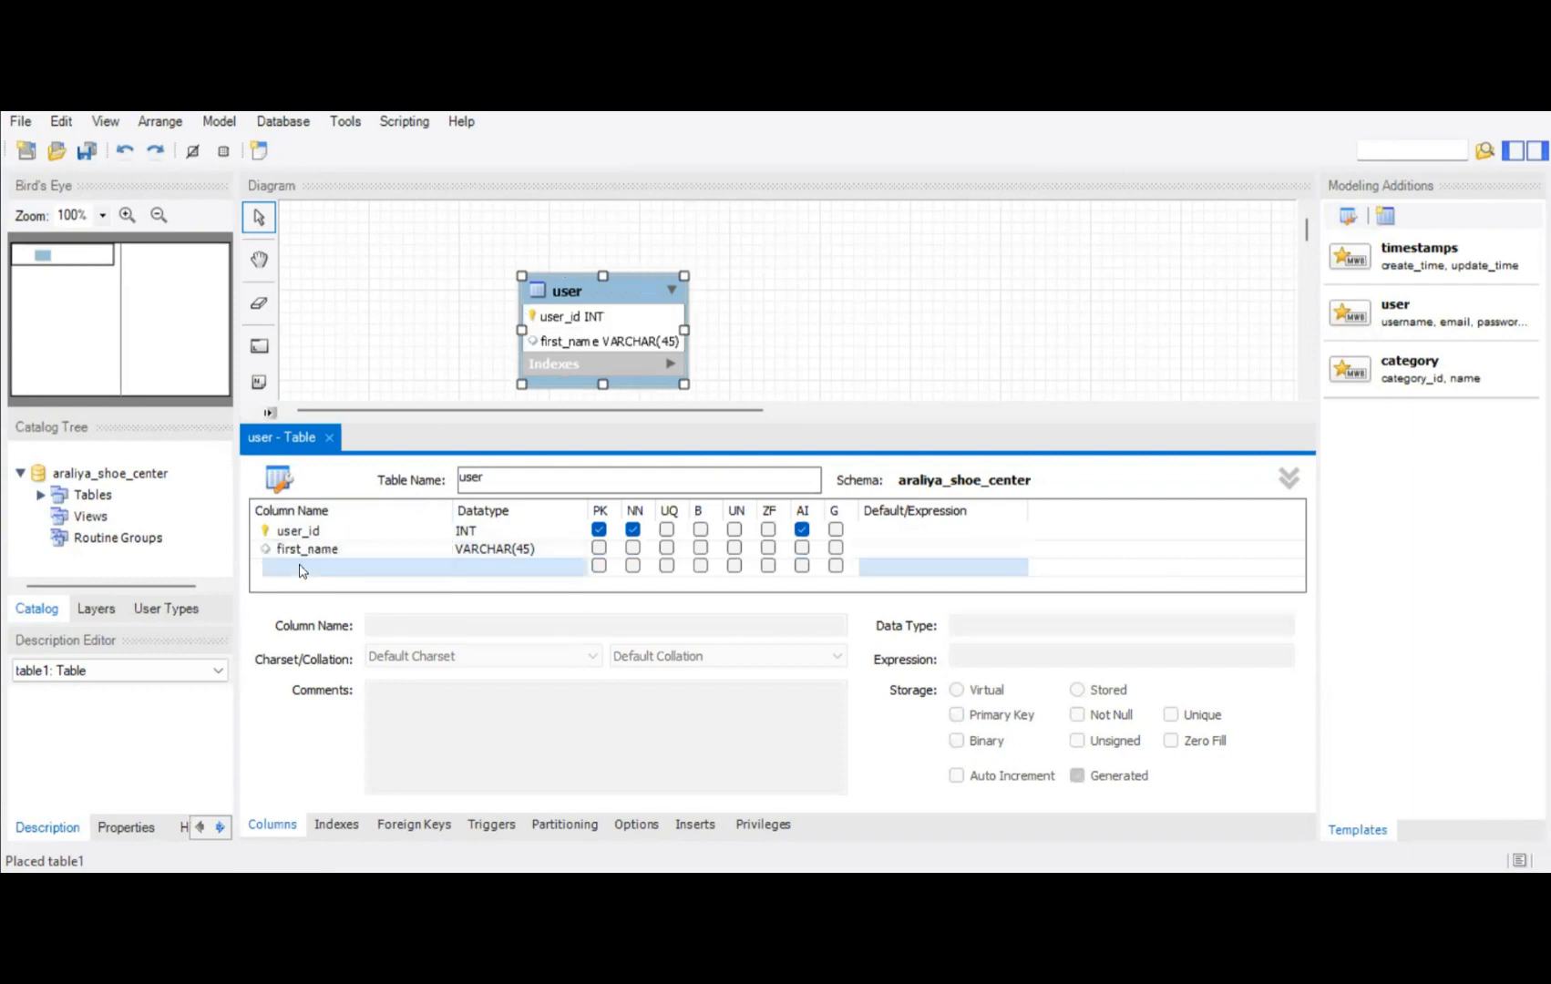
{"action": "left_click", "coordinate": [309, 569]}
{"action": "key", "text": "BackSpace"}
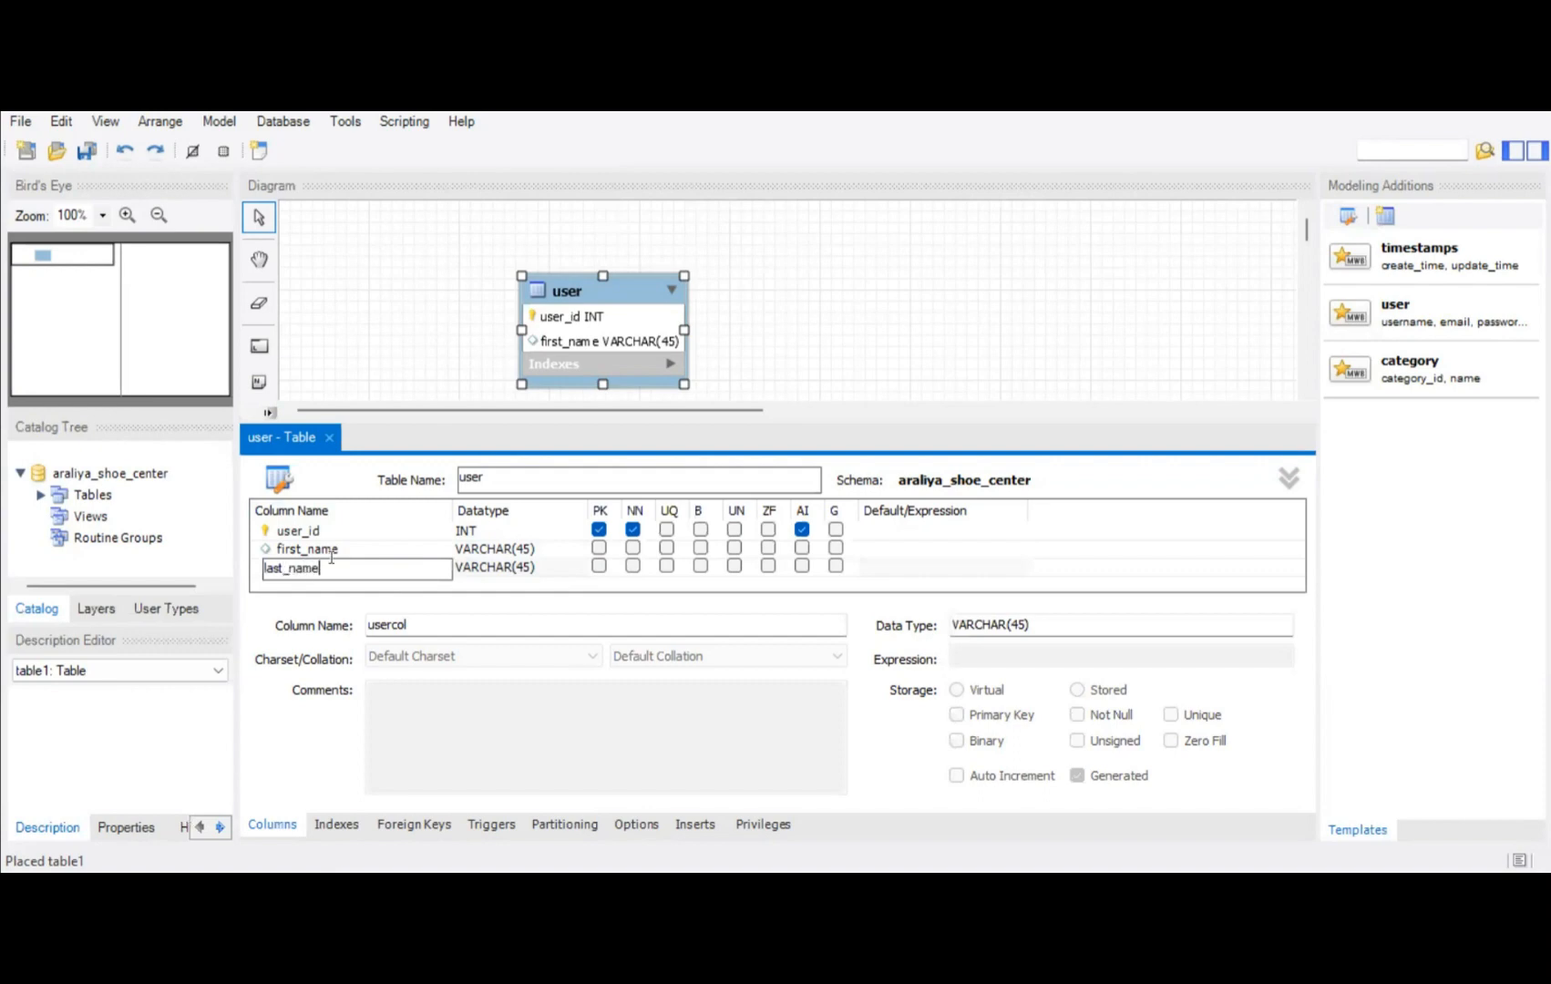
{"action": "type", "text": "last_name"}
{"action": "key", "text": "Return"}
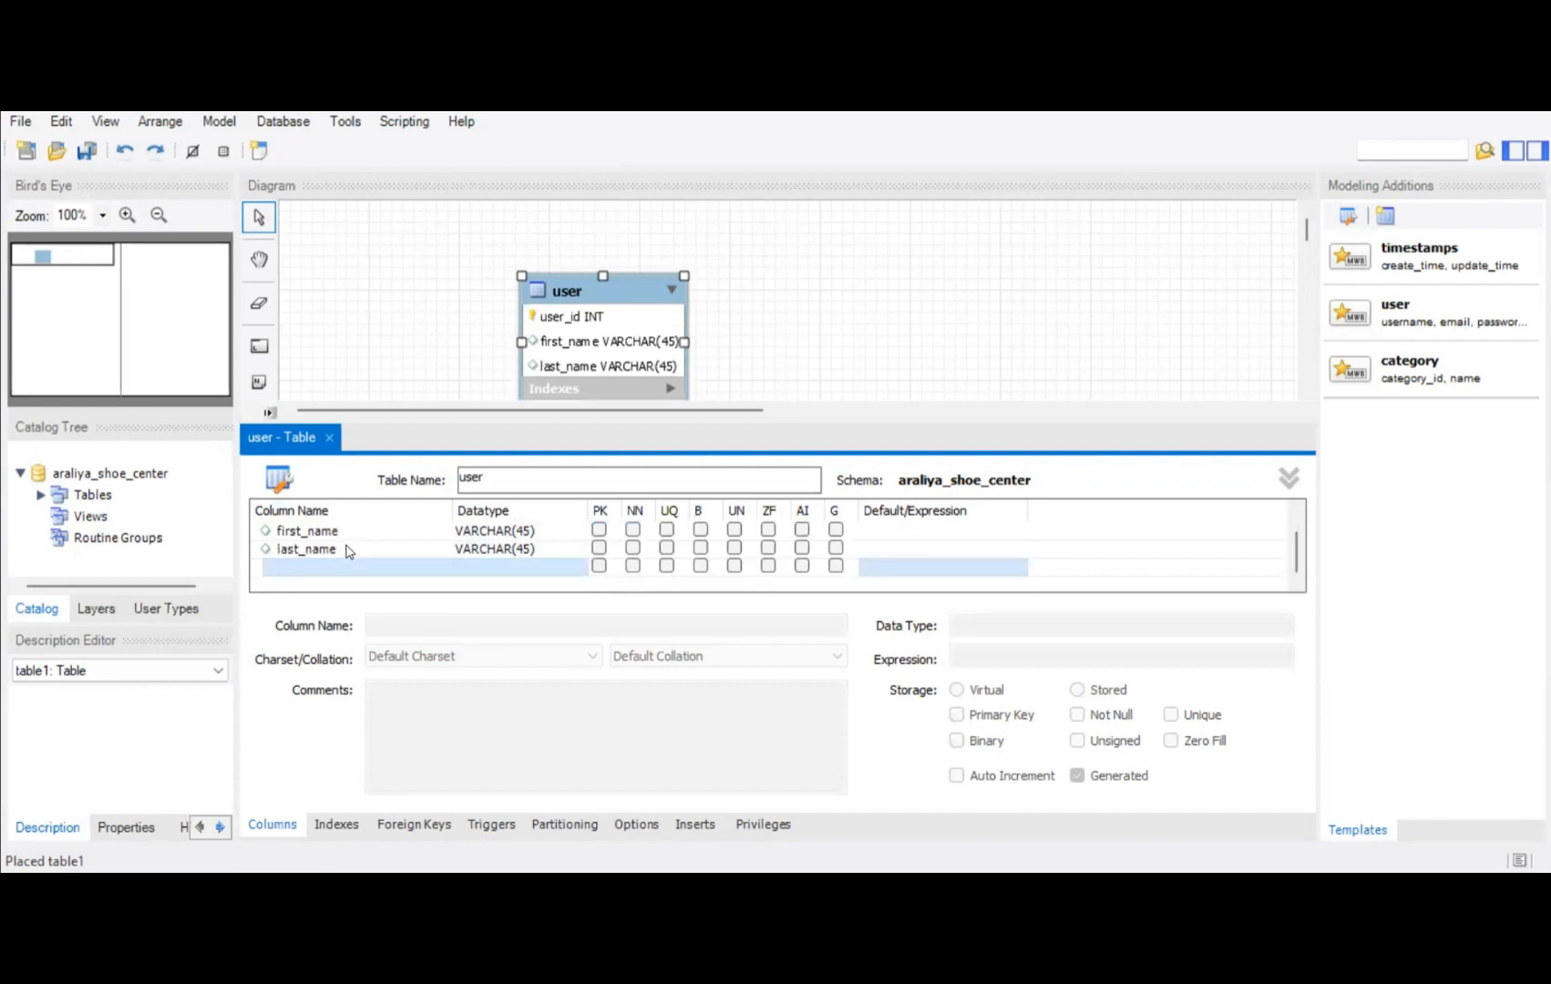
Add a contact_no column with data type VARCHAR(10) to the user table
{"action": "double_click", "coordinate": [339, 571]}
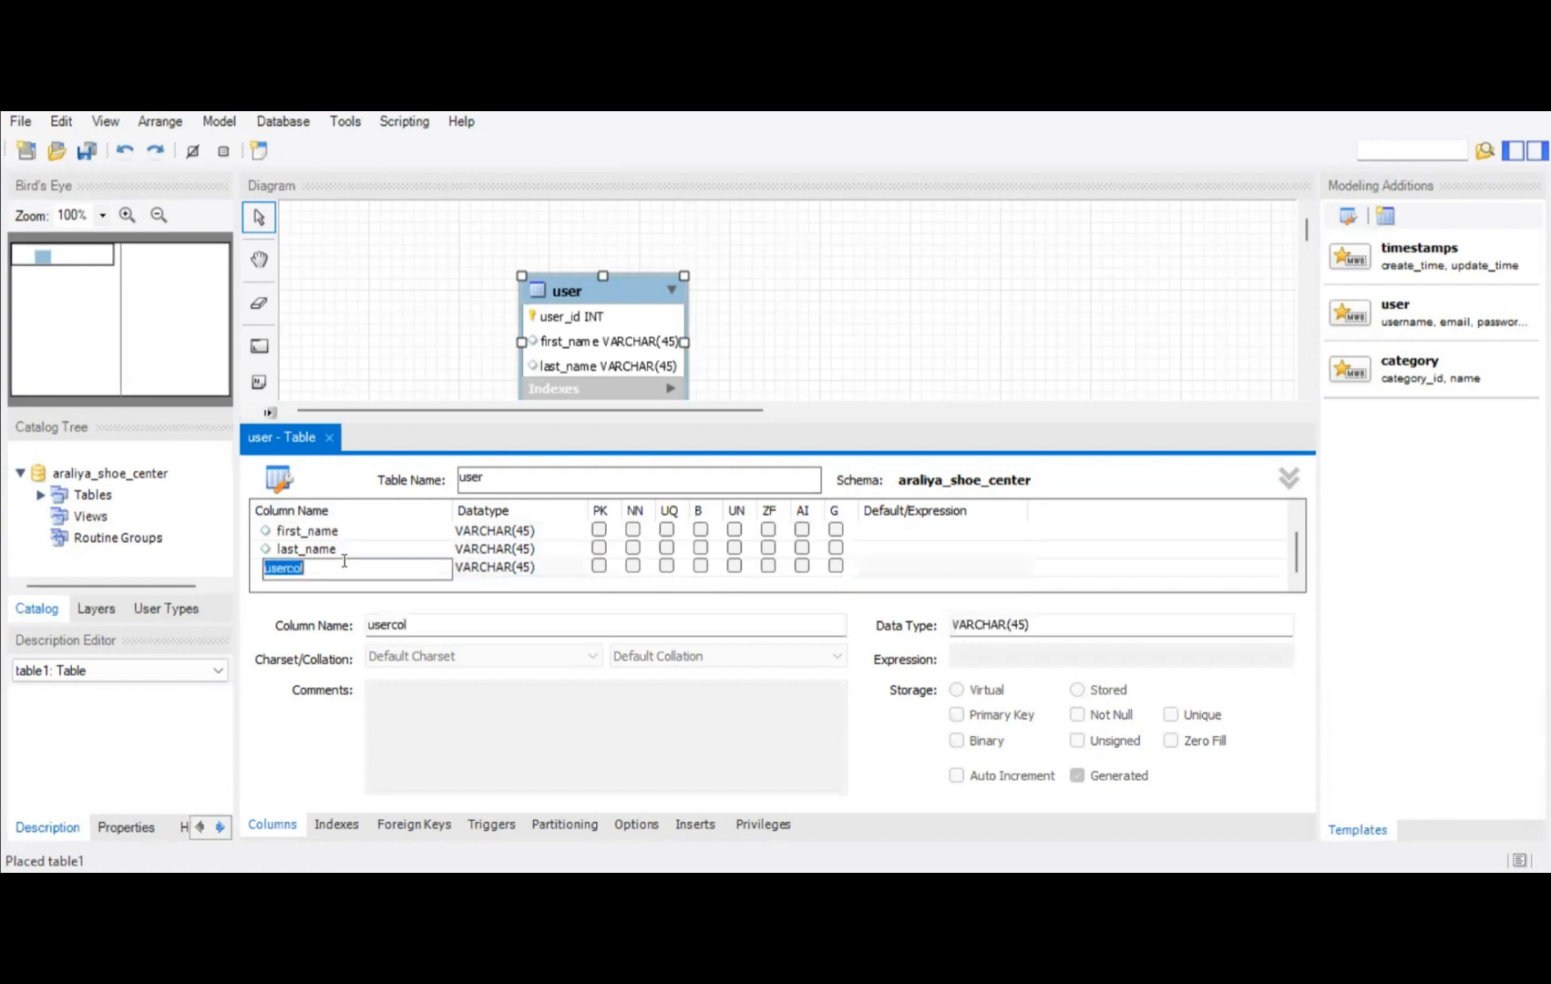
{"action": "type", "text": "contact_no"}
{"action": "left_click", "coordinate": [529, 567]}
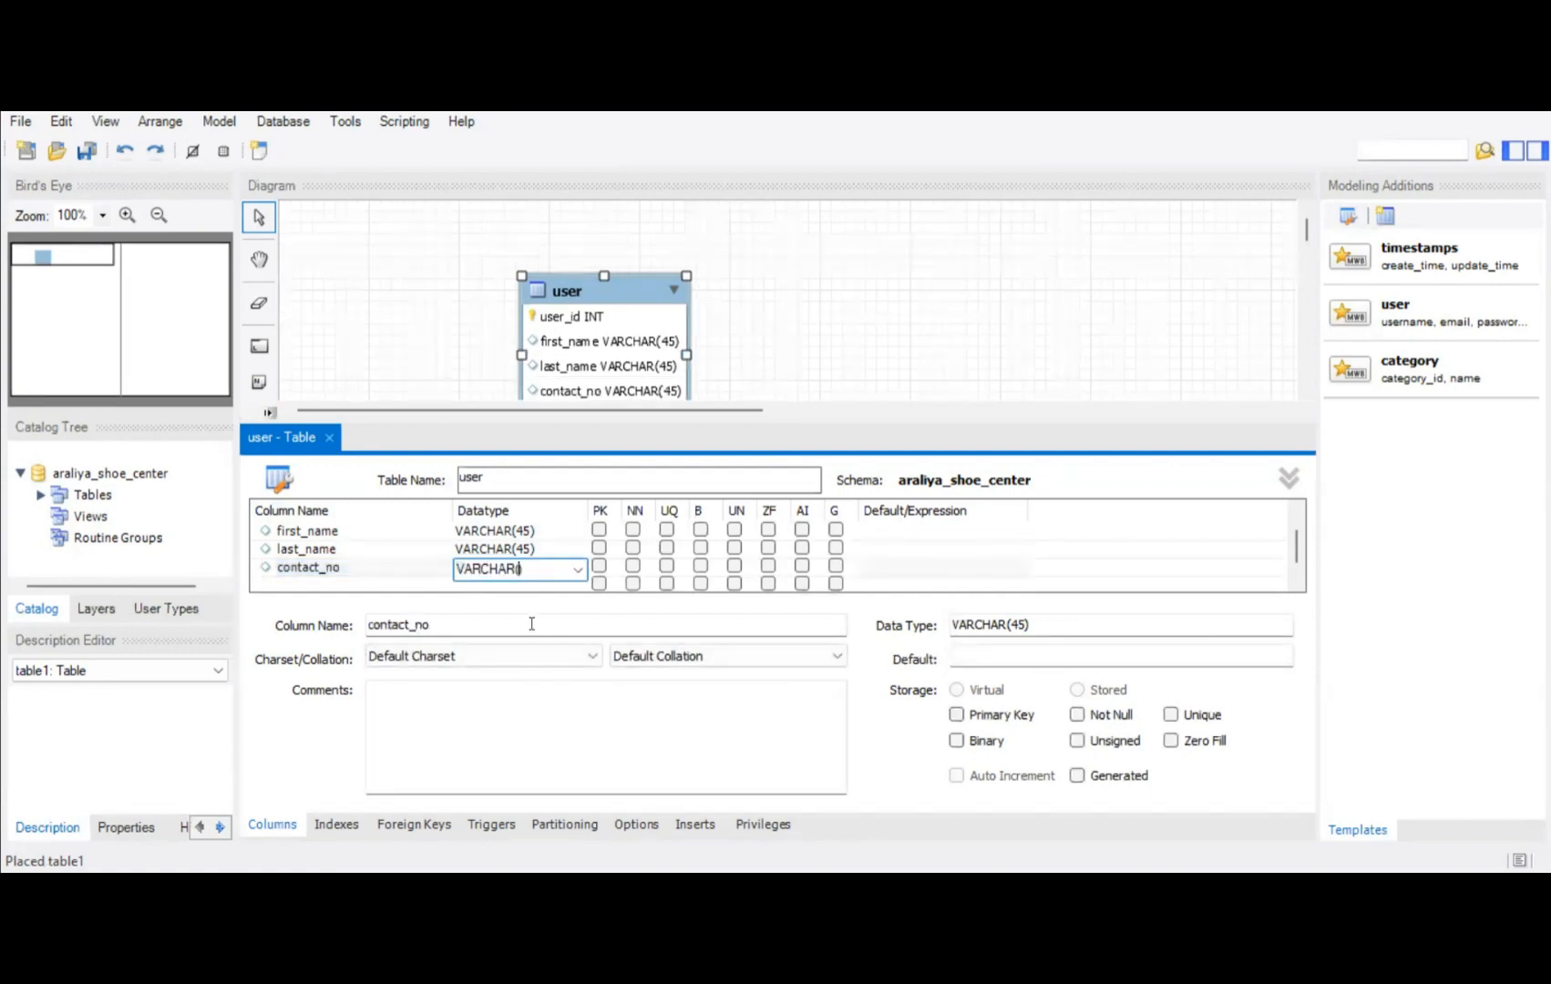
{"action": "left_click", "coordinate": [308, 585]}
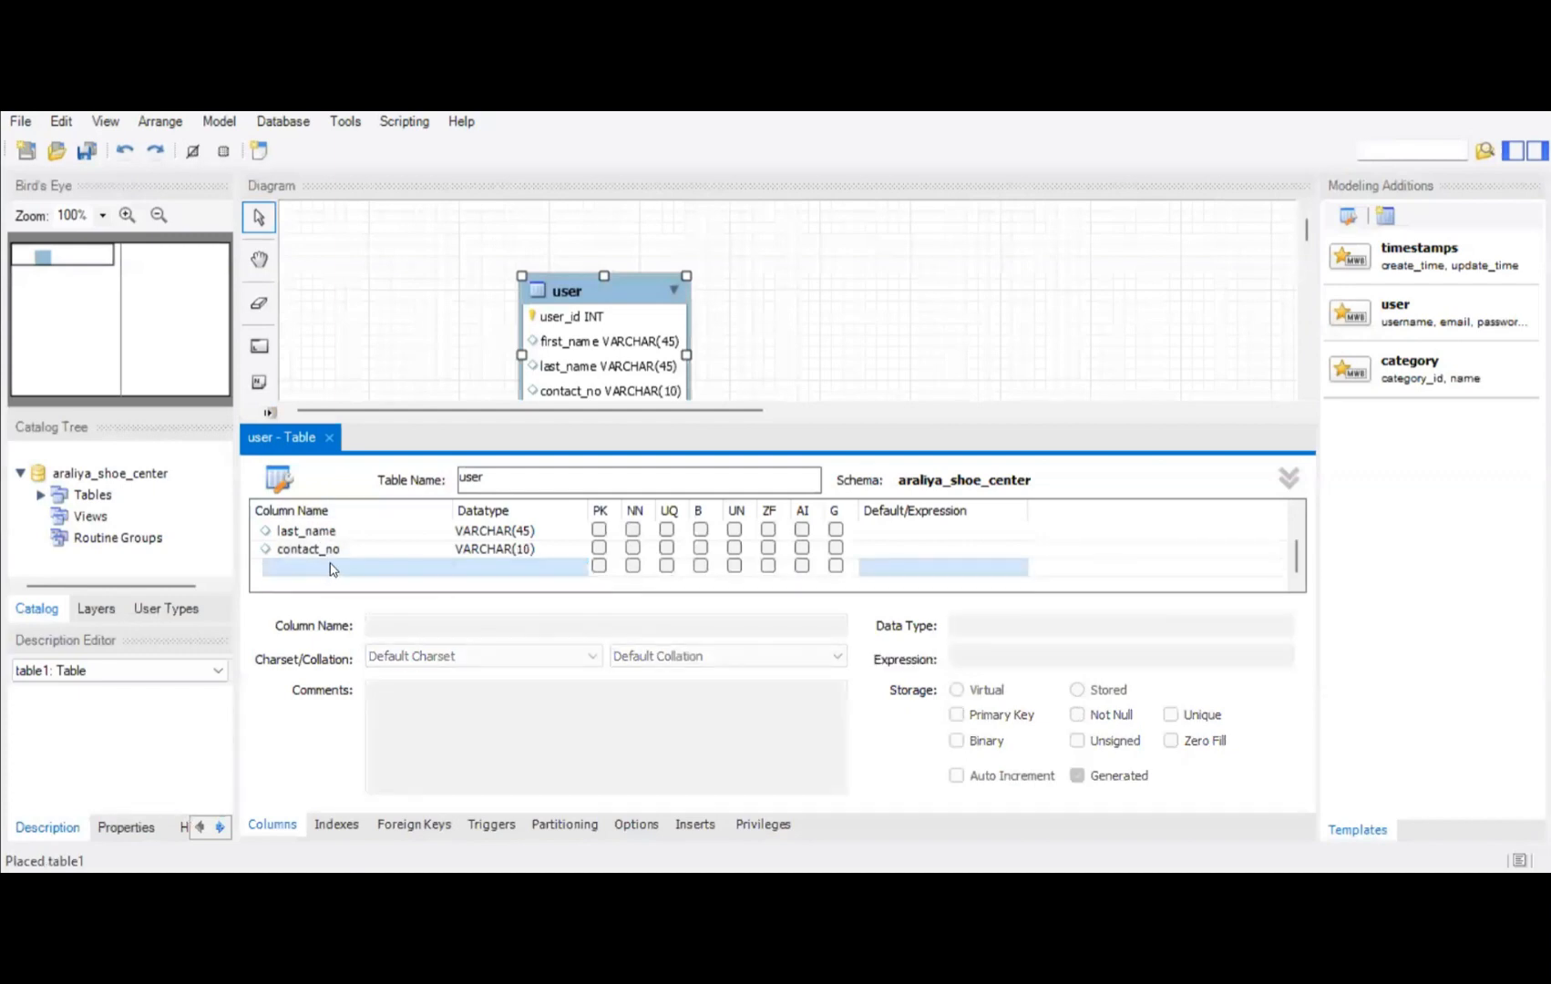
Add a status column with data type INT to the user table, close its editor and shift the table across the diagram
{"action": "left_click", "coordinate": [331, 568]}
{"action": "type", "text": "status"}
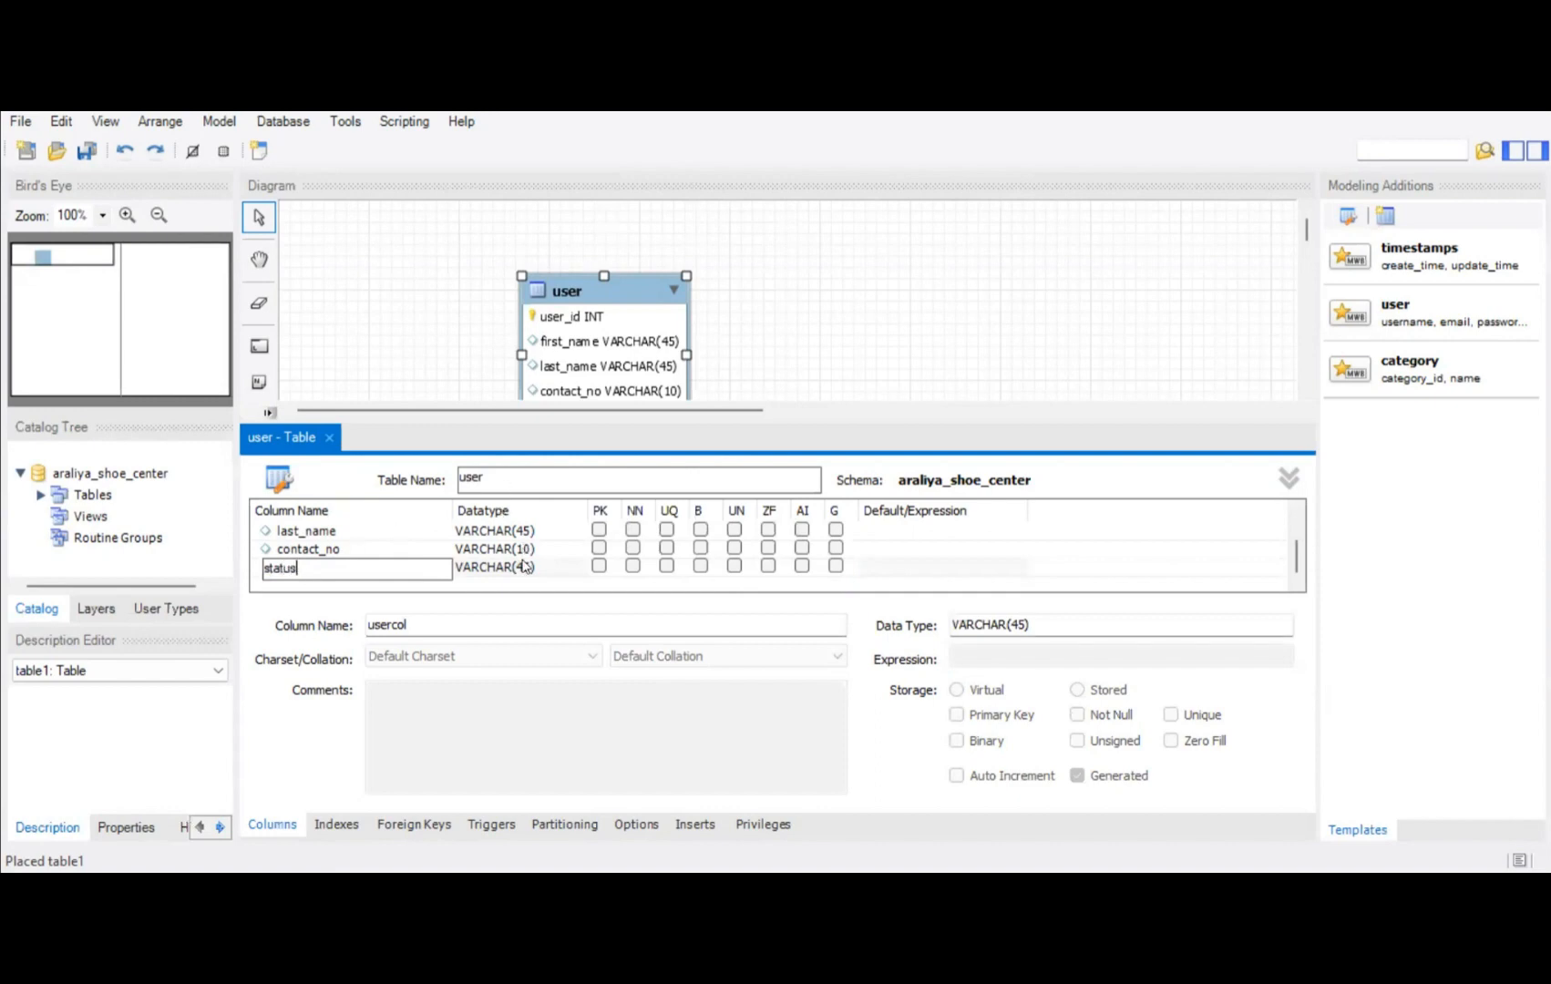
{"action": "left_click", "coordinate": [524, 566]}
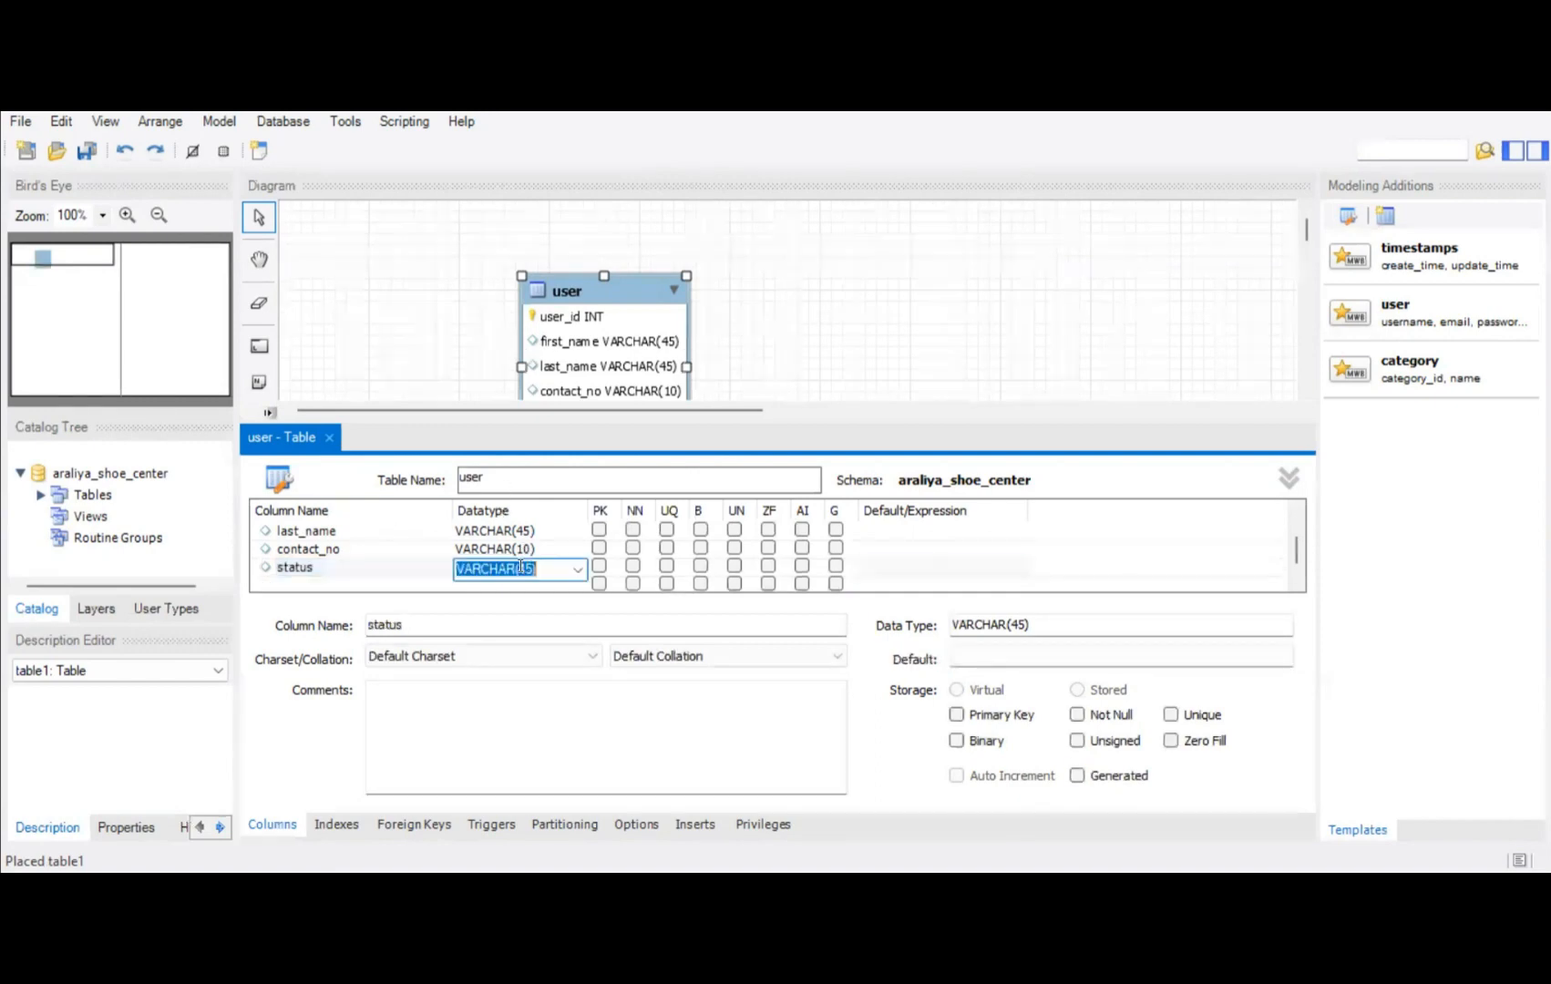
{"action": "left_click", "coordinate": [575, 571]}
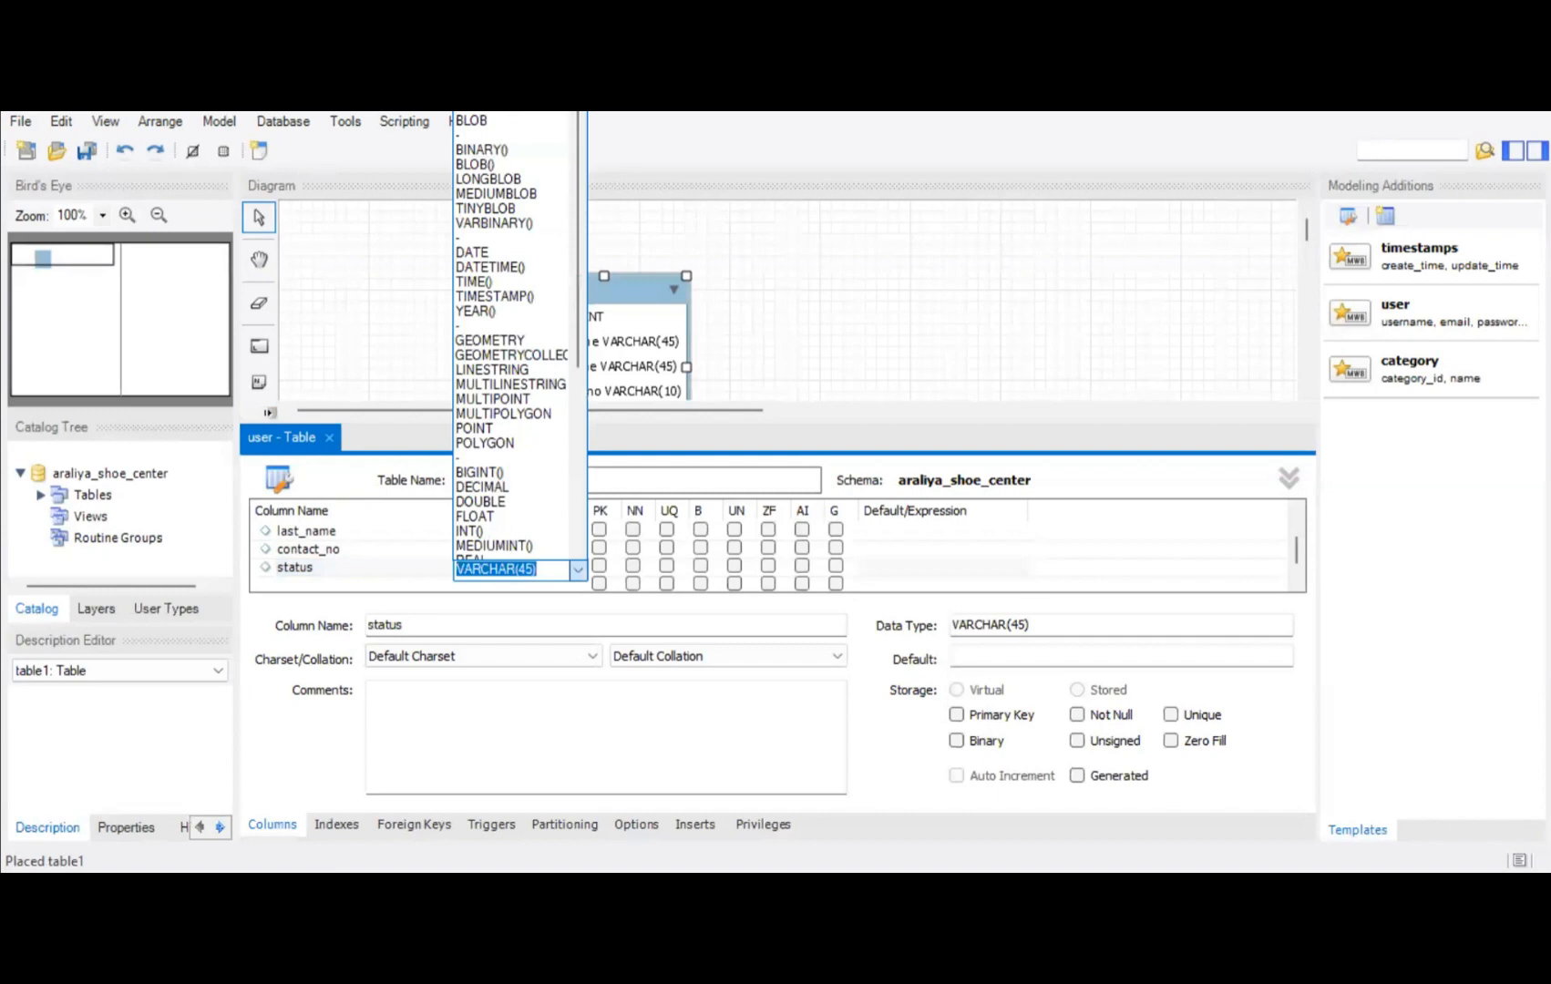
{"action": "left_click", "coordinate": [470, 531]}
{"action": "left_click", "coordinate": [329, 581]}
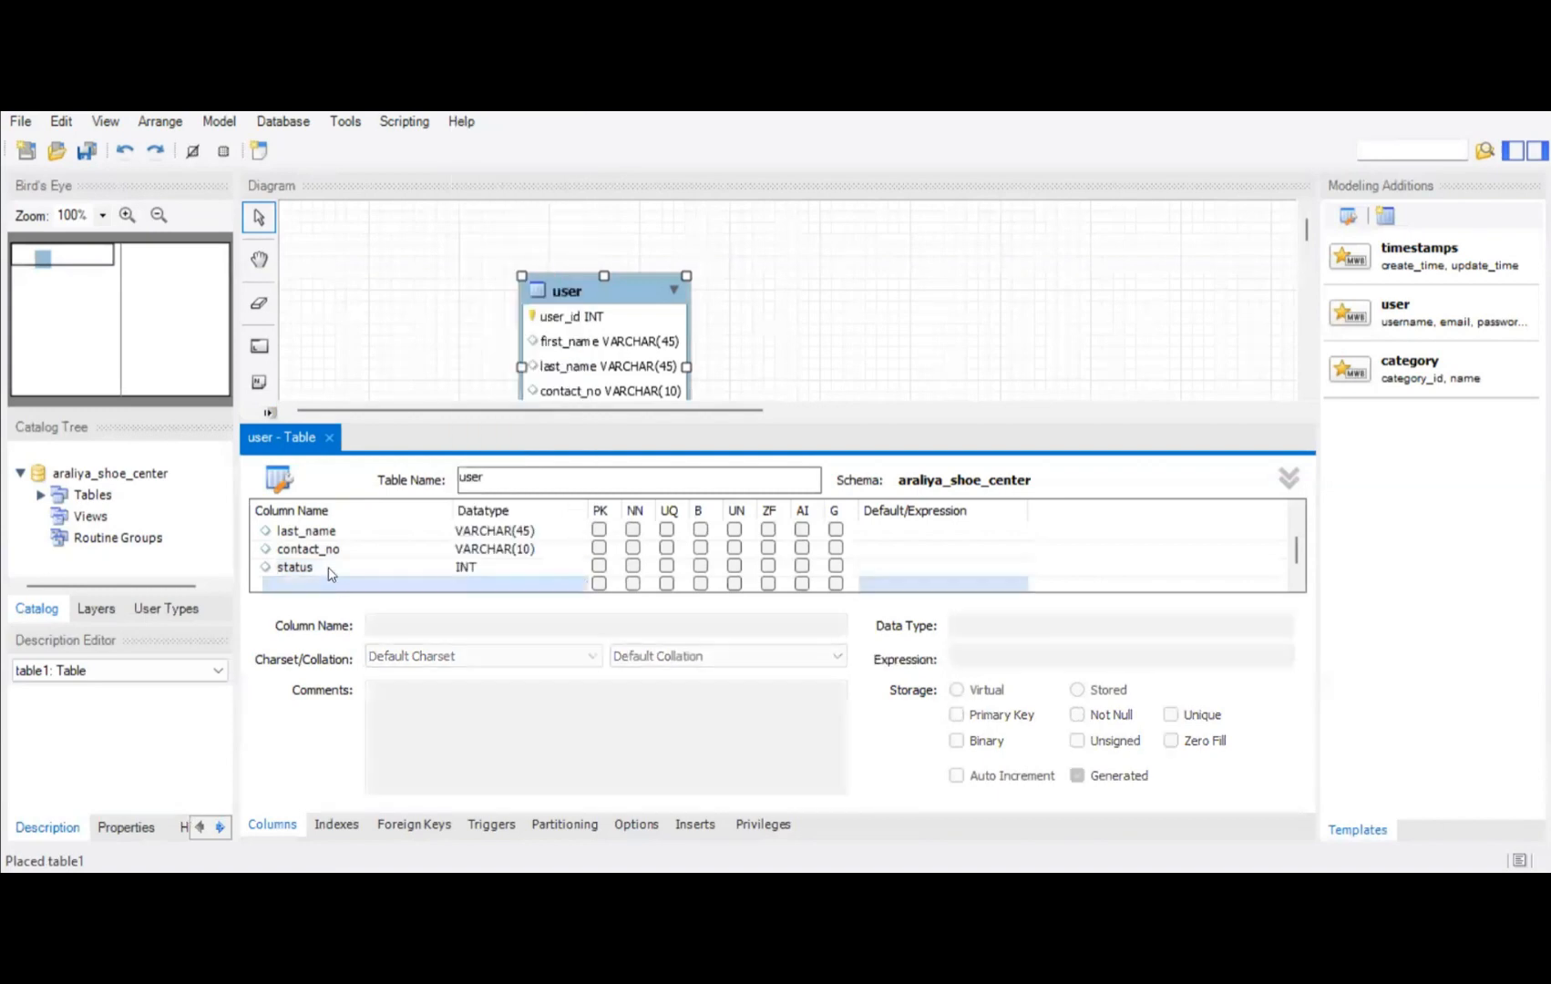
{"action": "left_click", "coordinate": [329, 438]}
{"action": "left_click_drag", "start_coordinate": [583, 291], "coordinate": [666, 247]}
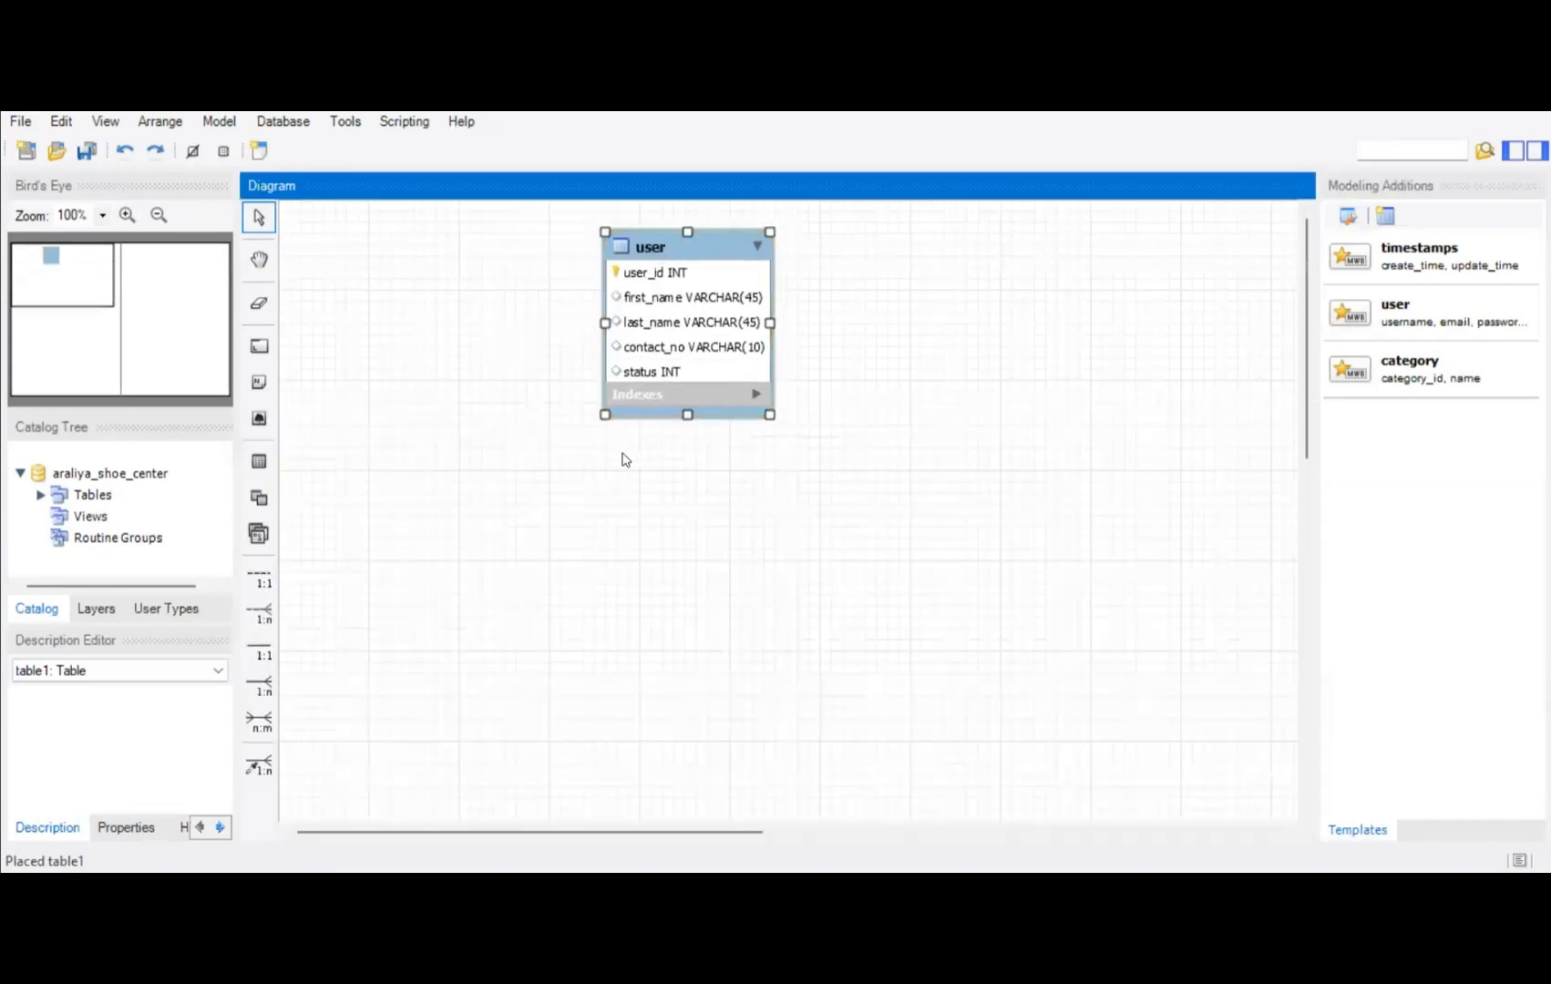
Place a new table named gender with a gender_id INT column as its not-null, auto-increment primary key
{"action": "left_click", "coordinate": [261, 463]}
{"action": "left_click", "coordinate": [444, 288]}
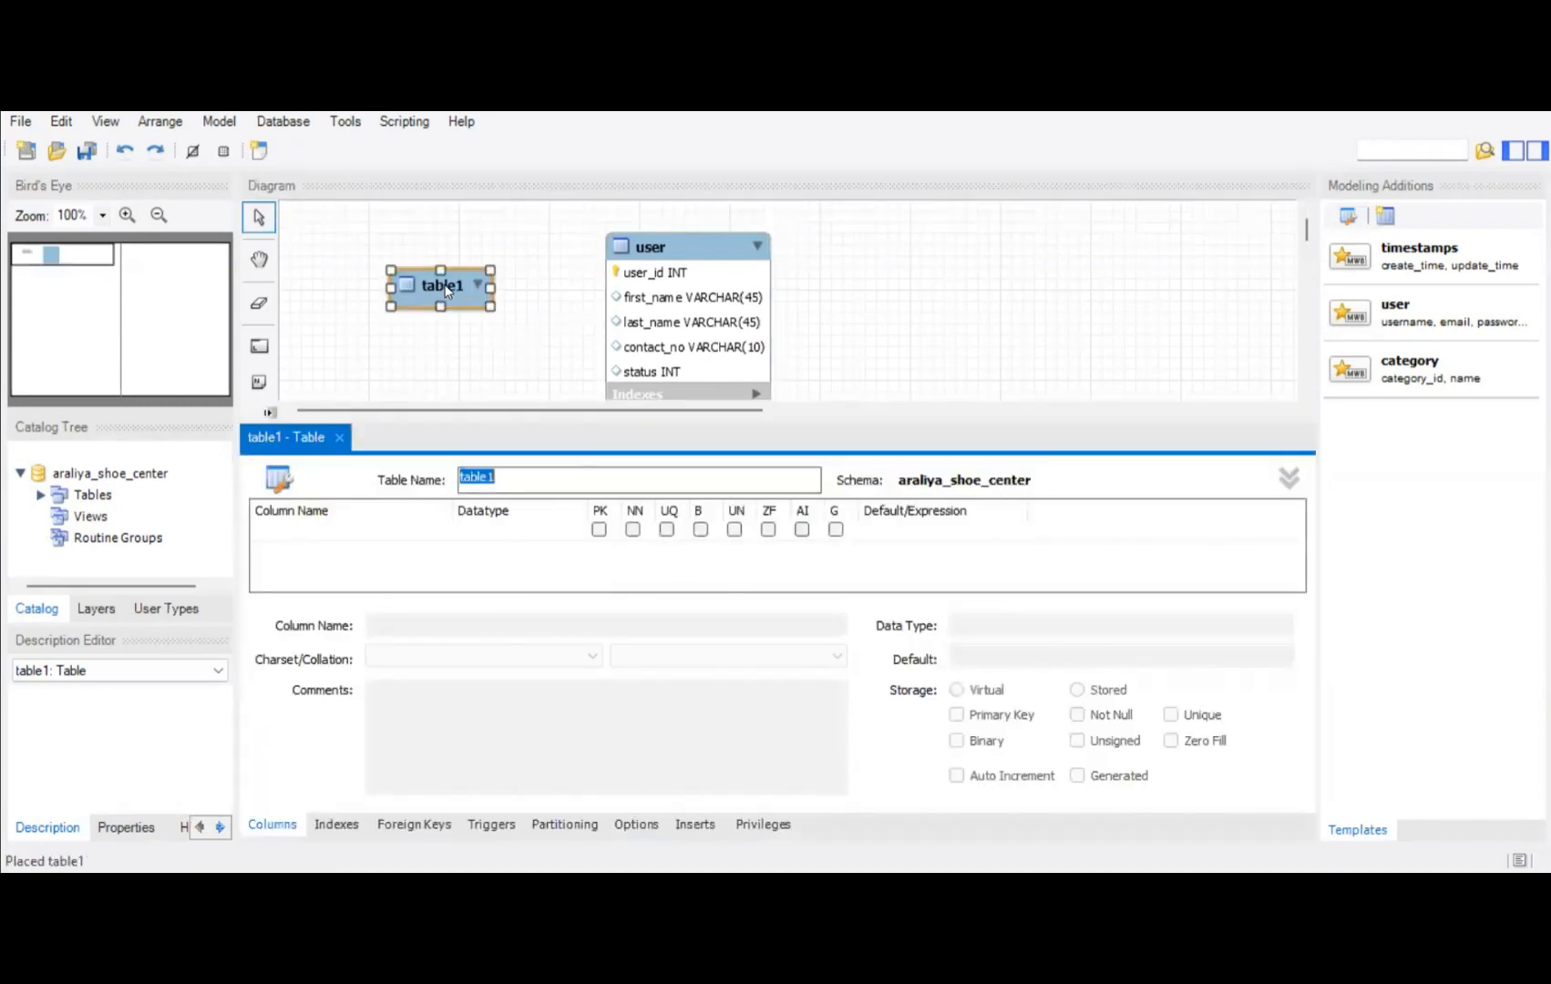
{"action": "type", "text": "gender"}
{"action": "double_click", "coordinate": [284, 532]}
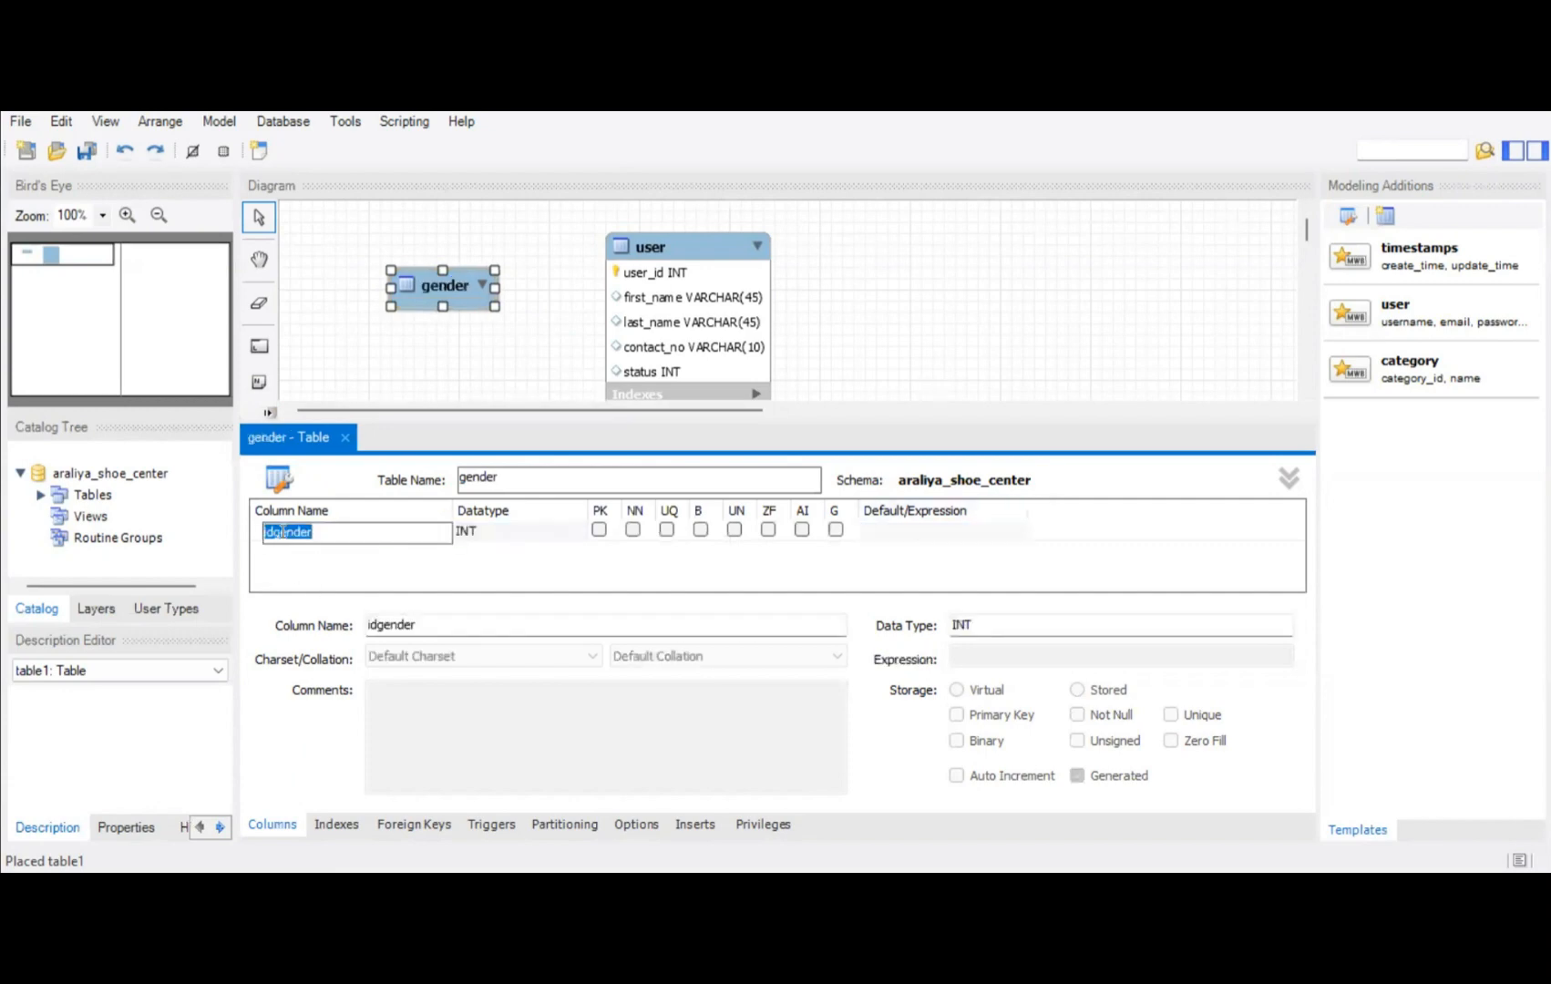
{"action": "type", "text": "gende"}
{"action": "key", "text": "Return"}
Add a gender_name column with data type VARCHAR(10) to the gender table
{"action": "left_click", "coordinate": [354, 548]}
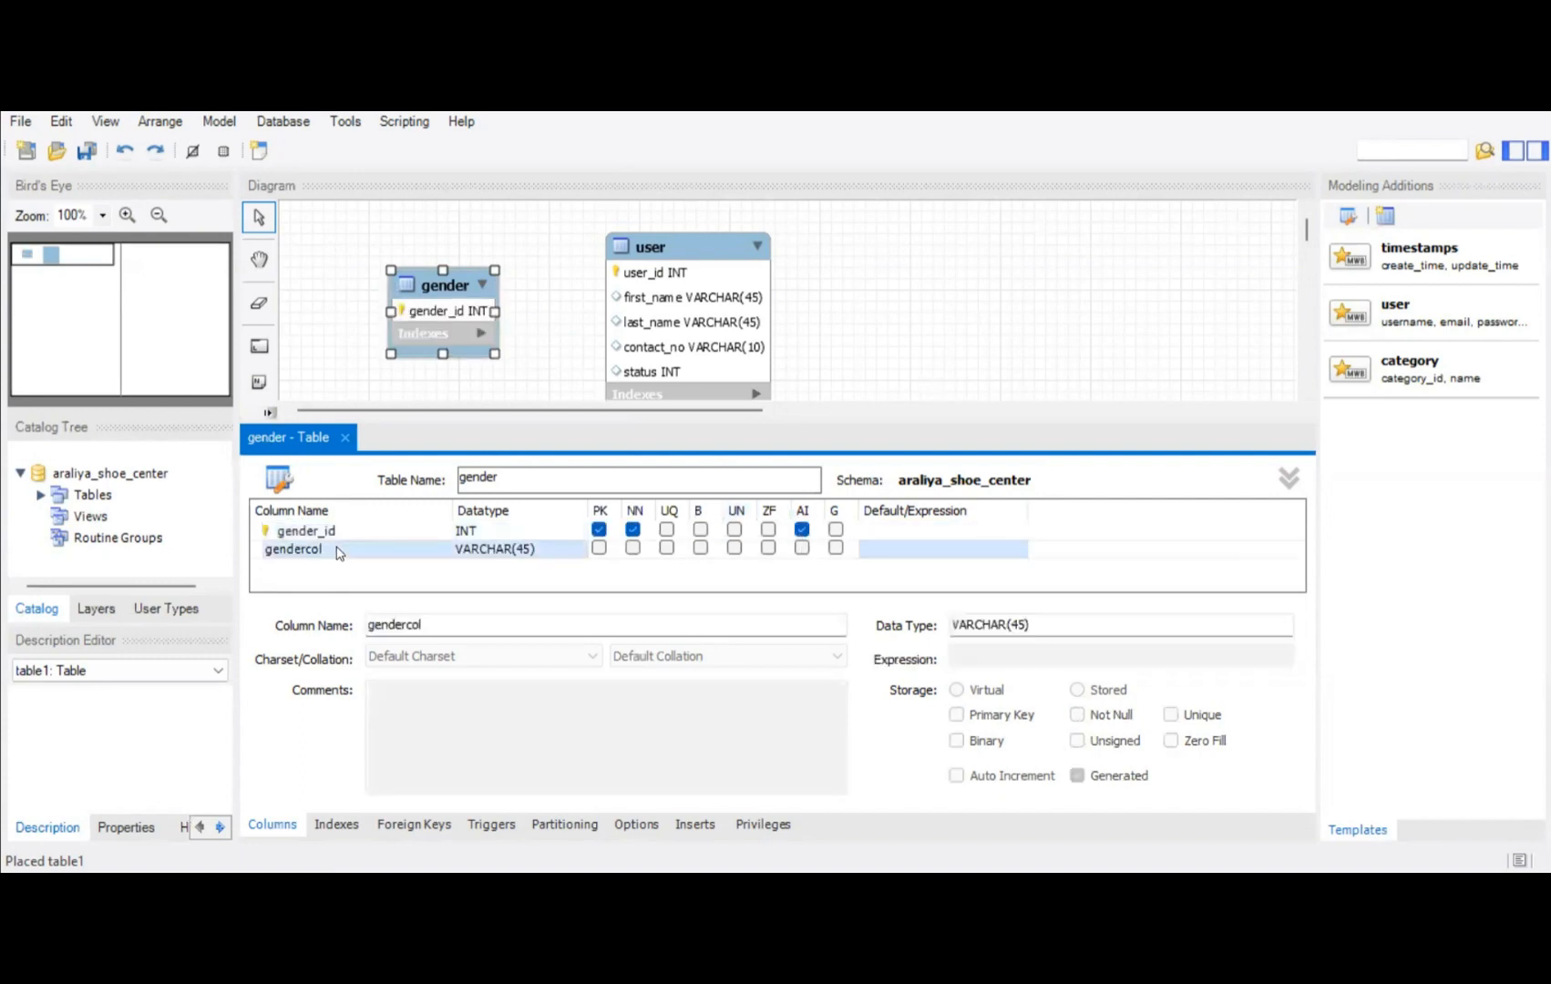
{"action": "left_click", "coordinate": [331, 551]}
{"action": "type", "text": "gen"}
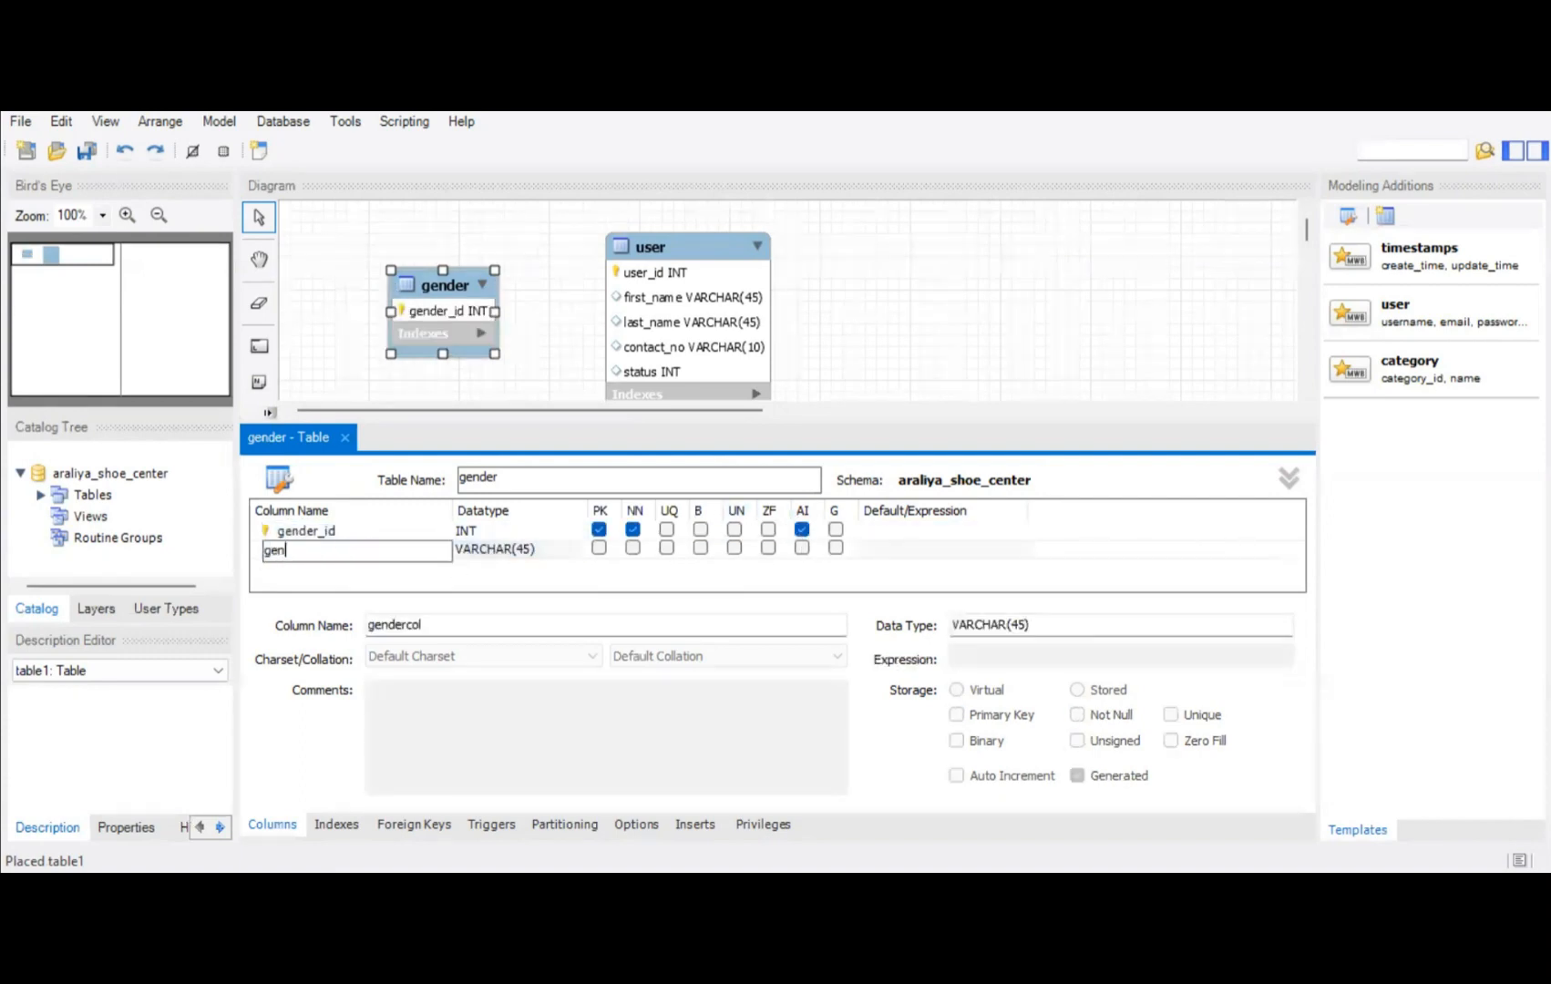
{"action": "type", "text": "der_name"}
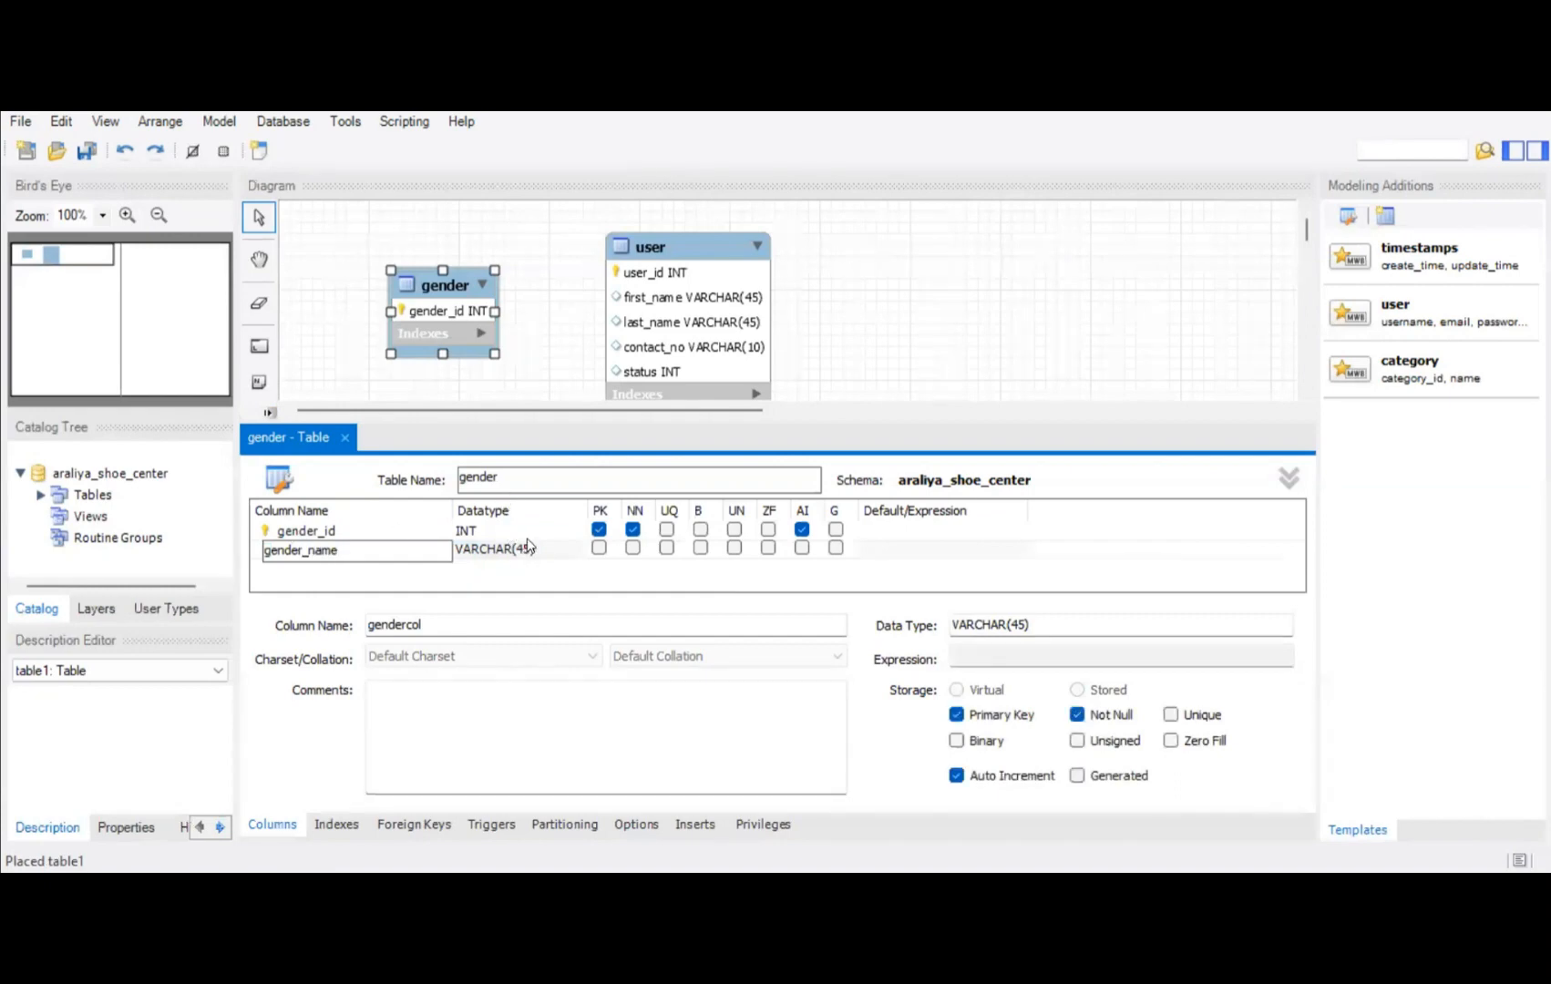
{"action": "left_click", "coordinate": [530, 547]}
{"action": "left_click", "coordinate": [532, 548]}
{"action": "left_click", "coordinate": [532, 549]}
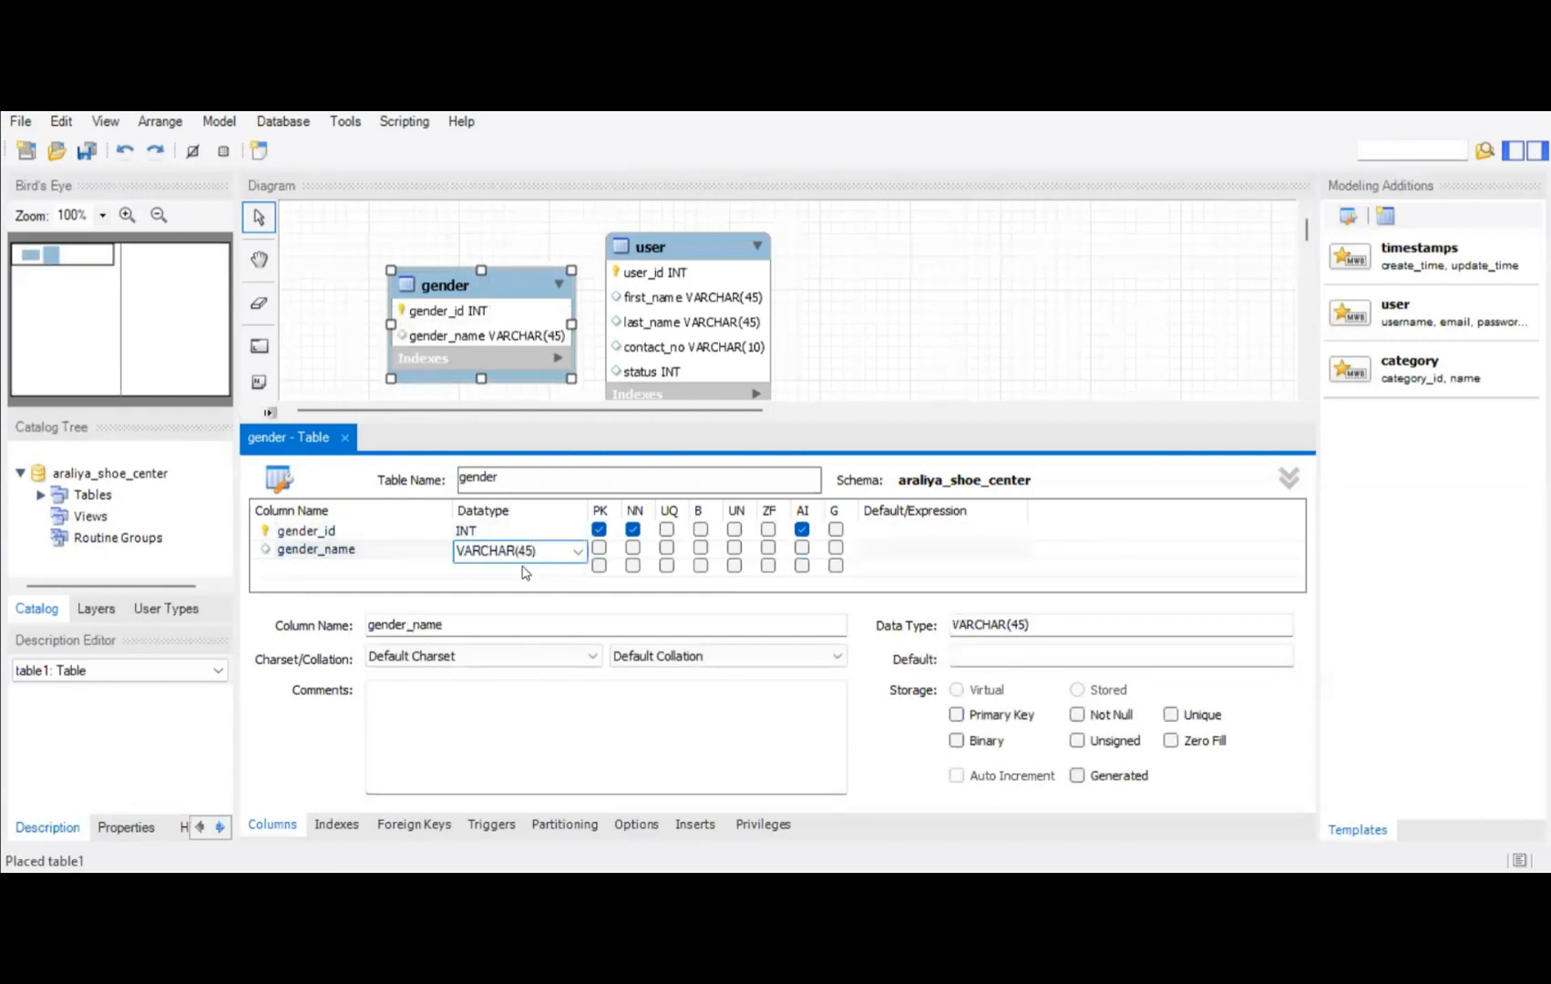
{"action": "key", "text": "BackSpace"}
{"action": "key", "text": "BackSpace"}
{"action": "key", "text": "BackSpace"}
{"action": "type", "text": "10"}
{"action": "left_click", "coordinate": [312, 570]}
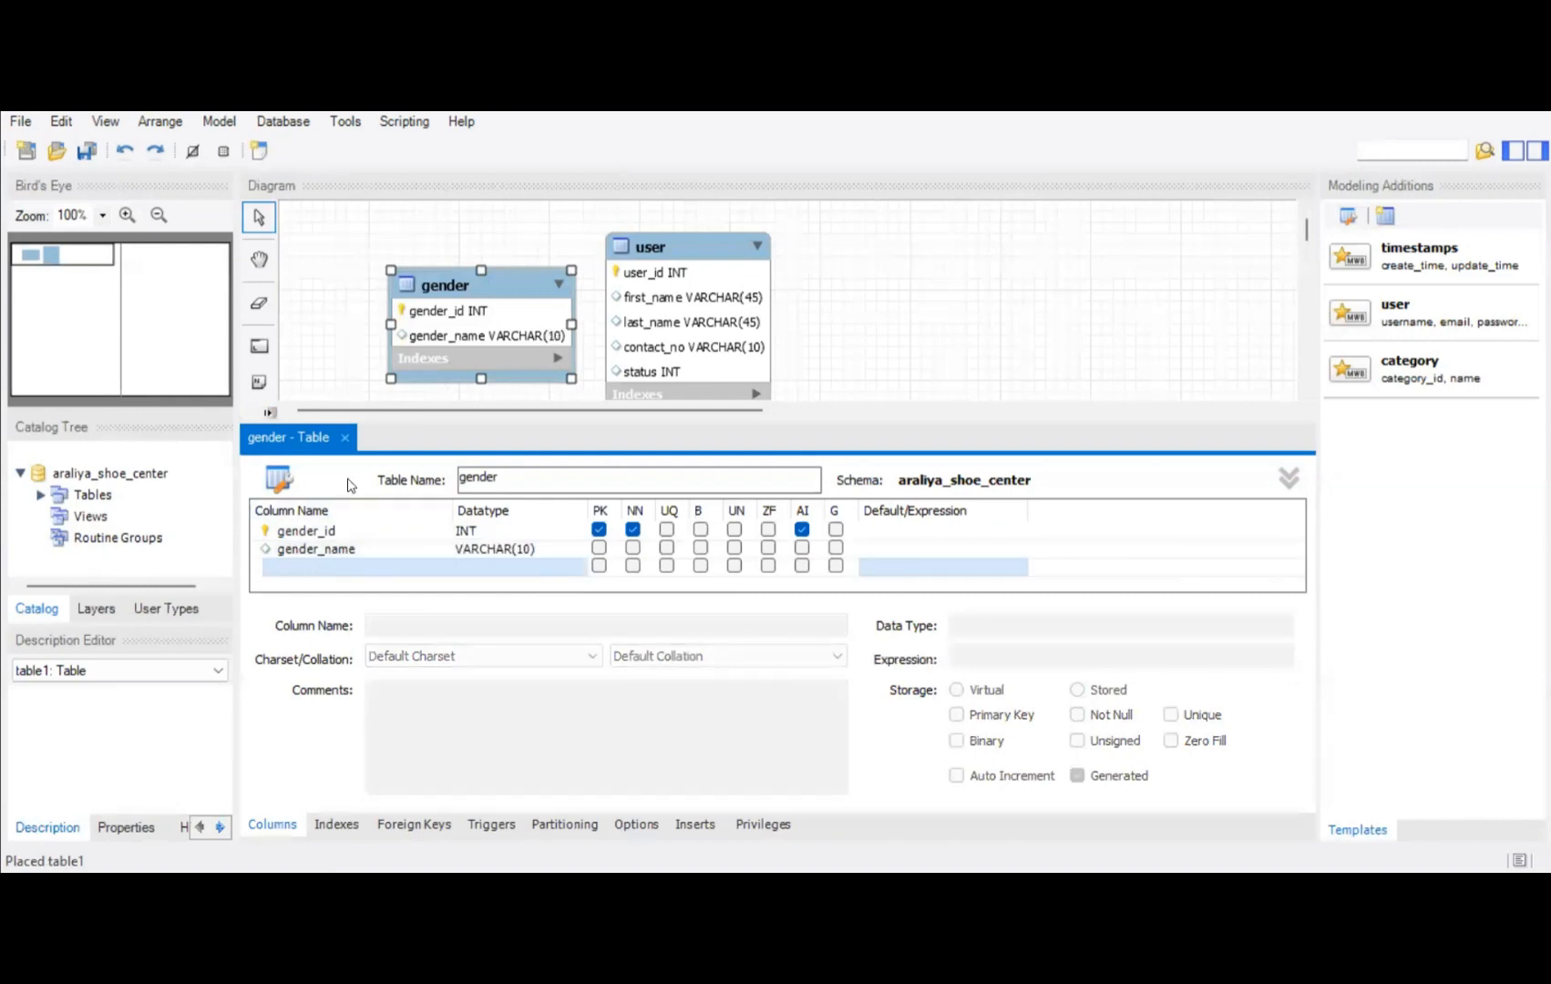
Close the gender table editor and move the user and gender tables side by side, with gender just left of user
{"action": "left_click", "coordinate": [345, 438]}
{"action": "left_click_drag", "start_coordinate": [692, 247], "coordinate": [1025, 246]}
{"action": "left_click_drag", "start_coordinate": [467, 290], "coordinate": [832, 277]}
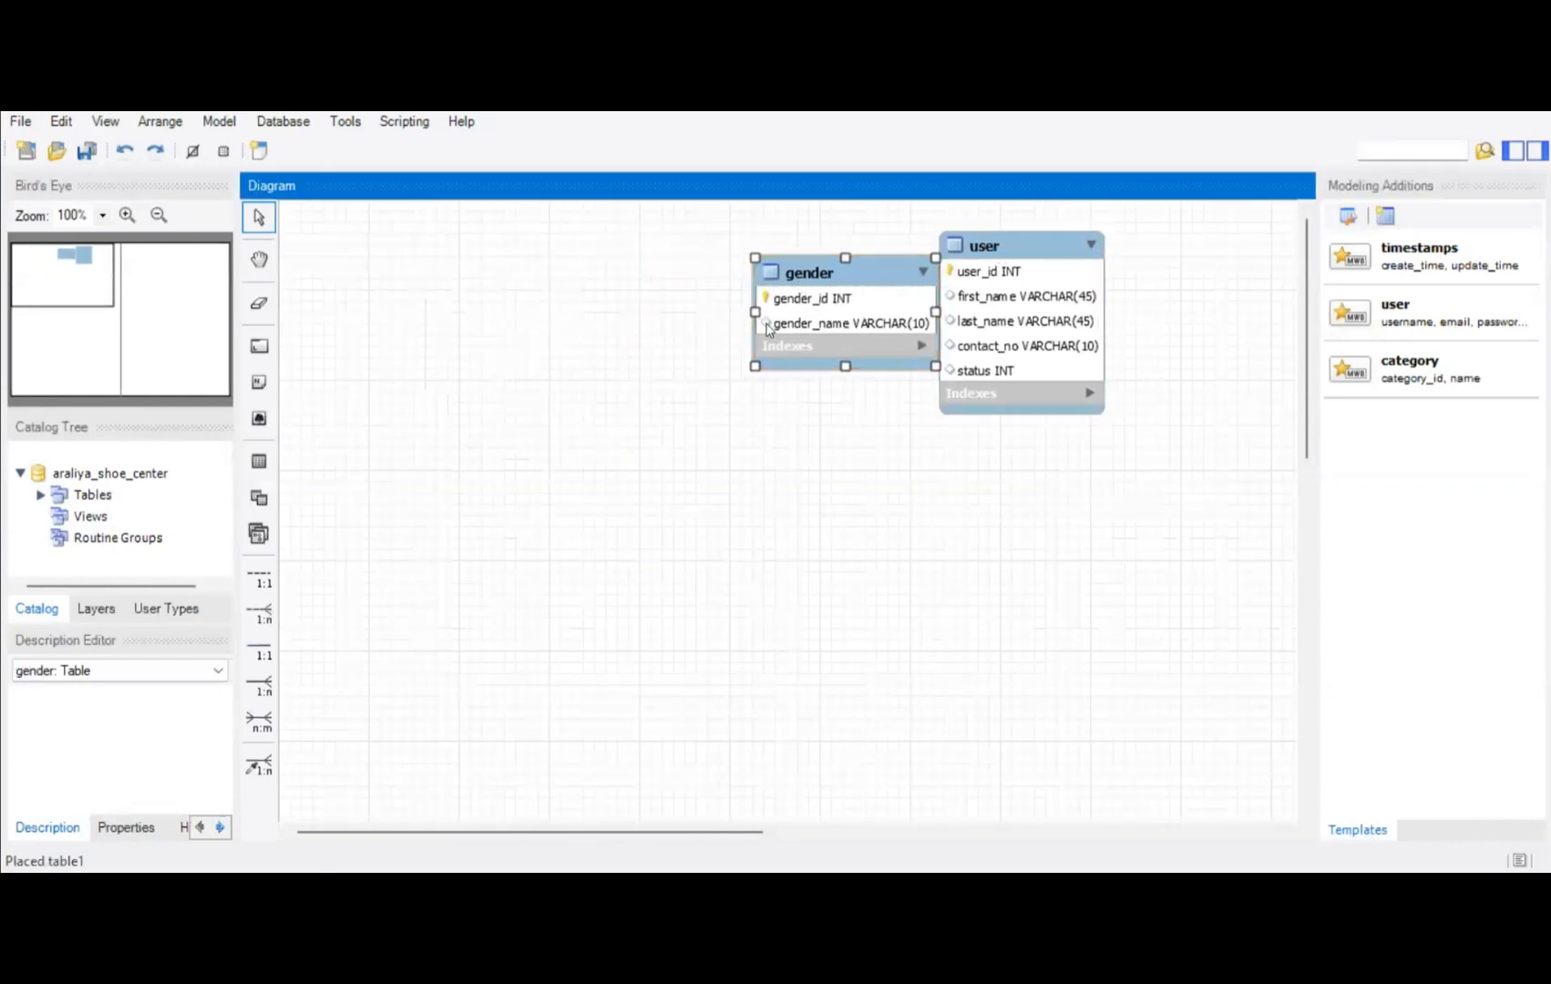
Place a new table named user_type with a user_type_id INT column as its not-null, auto-increment primary key
{"action": "left_click", "coordinate": [259, 462]}
{"action": "left_click", "coordinate": [405, 314]}
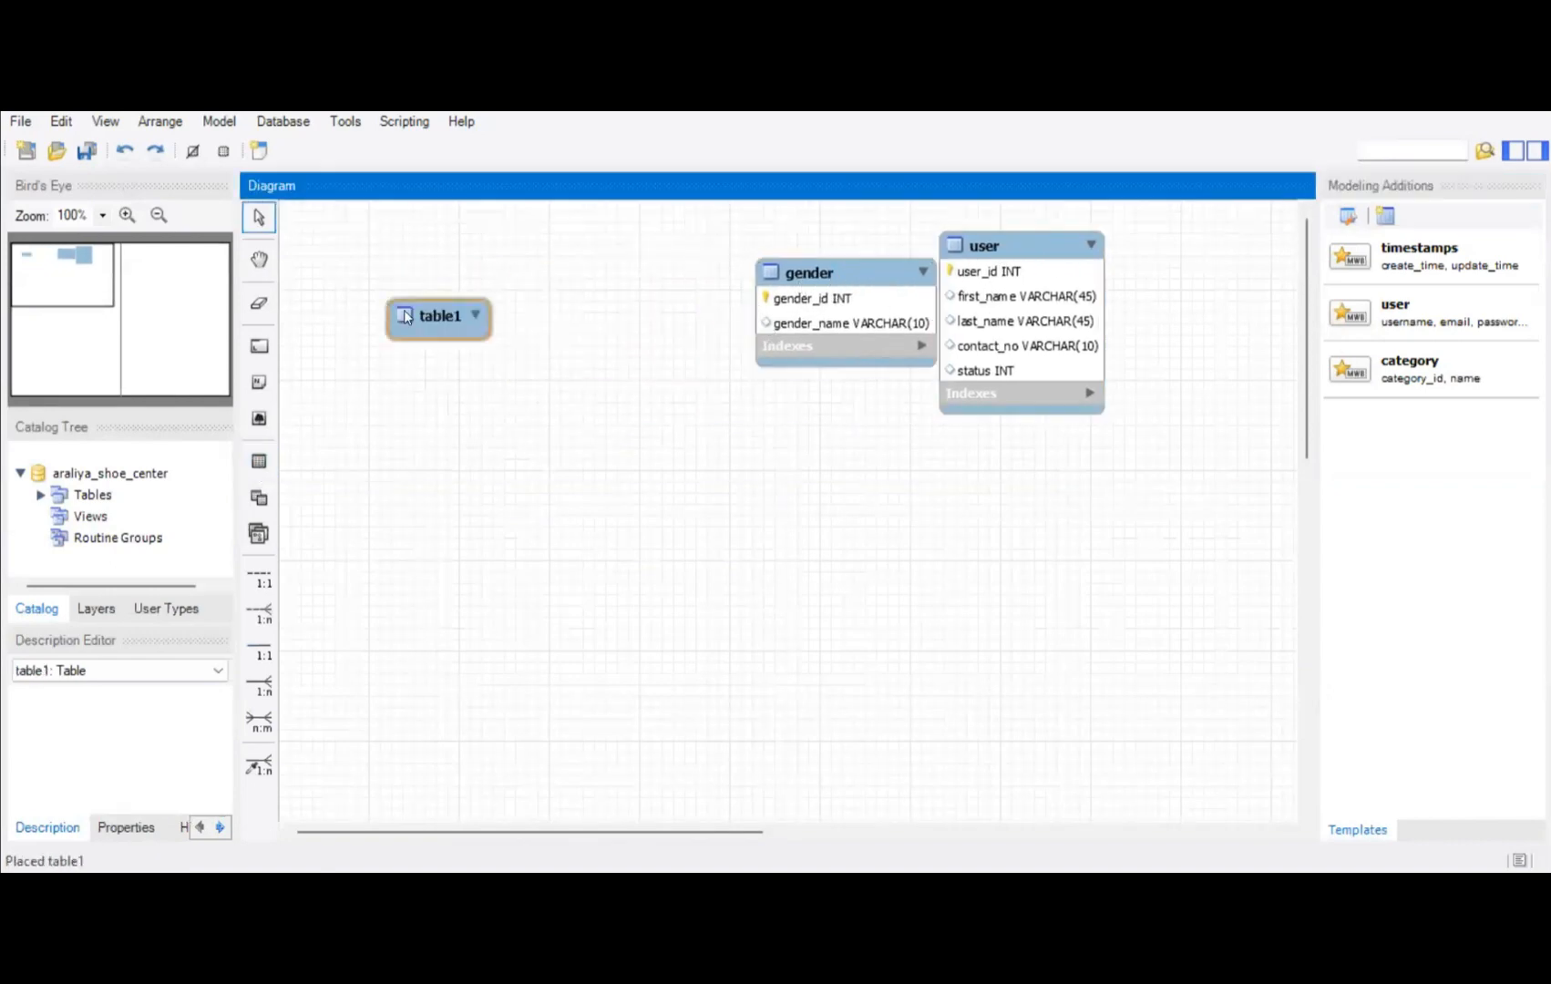
{"action": "double_click", "coordinate": [405, 315]}
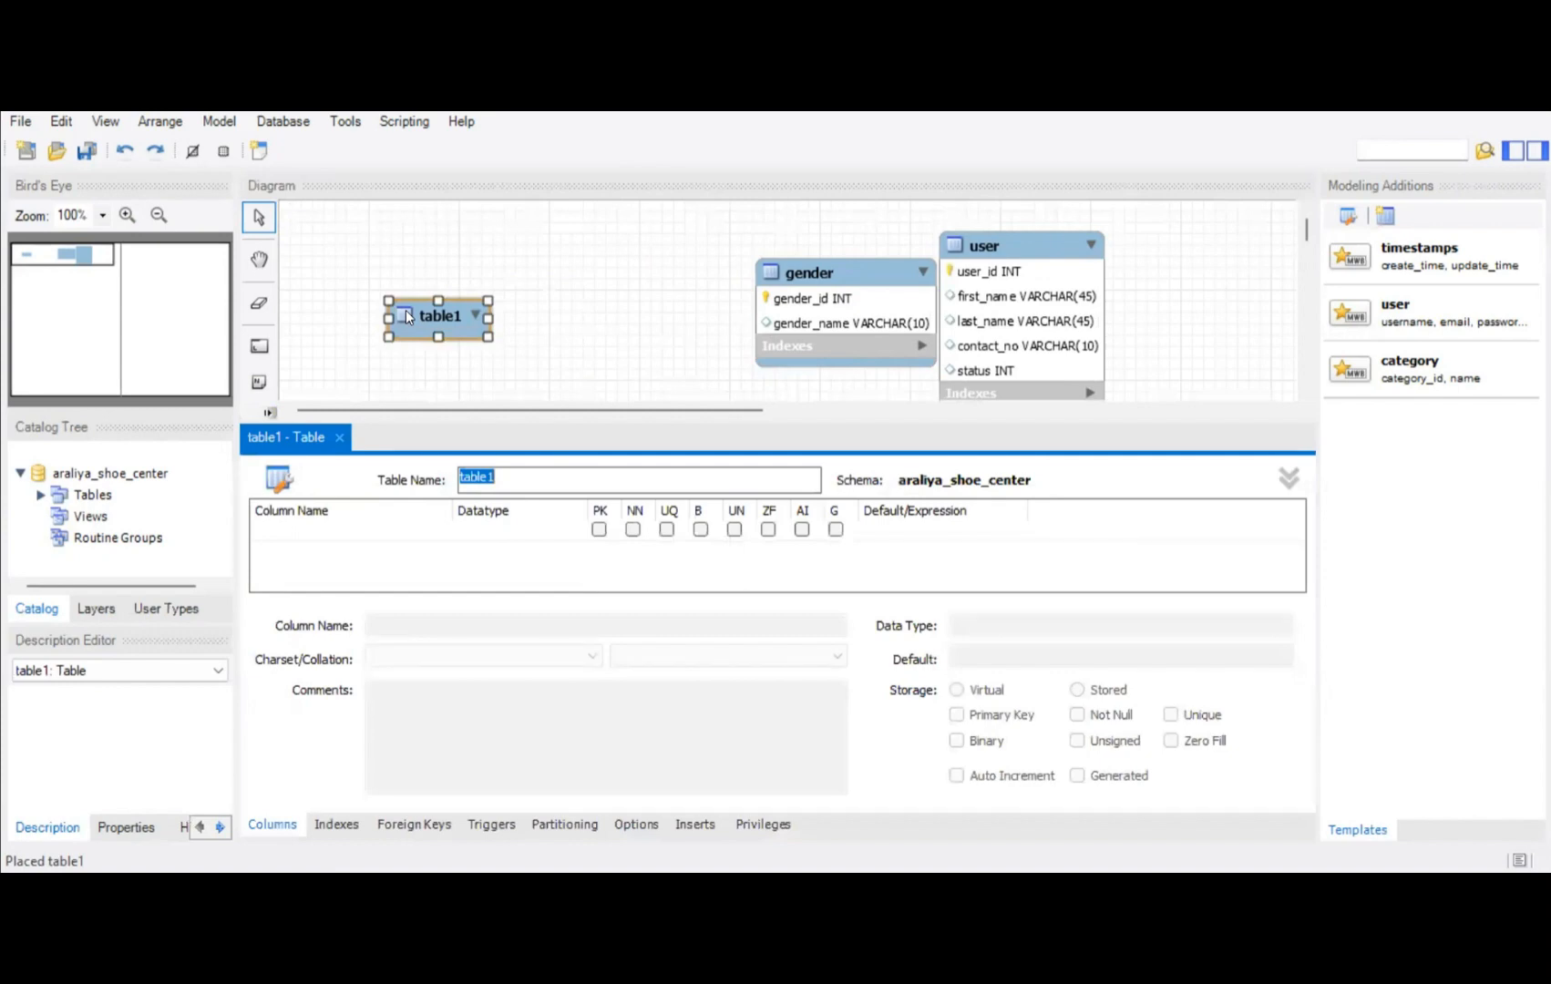
{"action": "type", "text": "user_type"}
{"action": "double_click", "coordinate": [295, 529]}
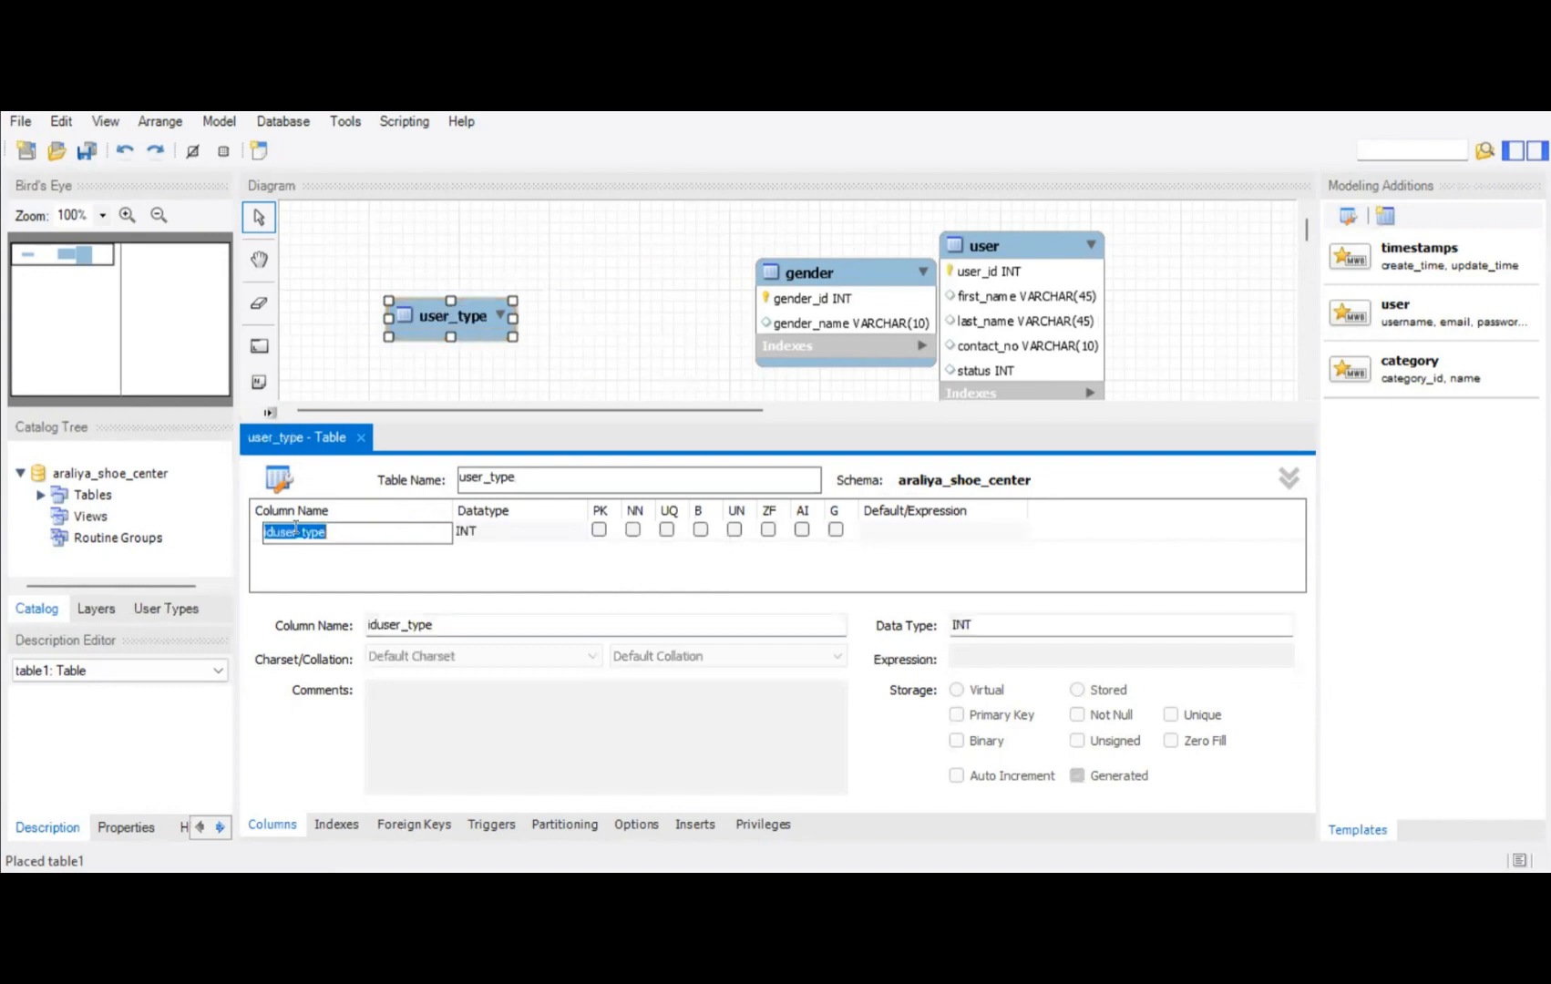
{"action": "type", "text": "user_type_id"}
{"action": "left_click", "coordinate": [802, 530]}
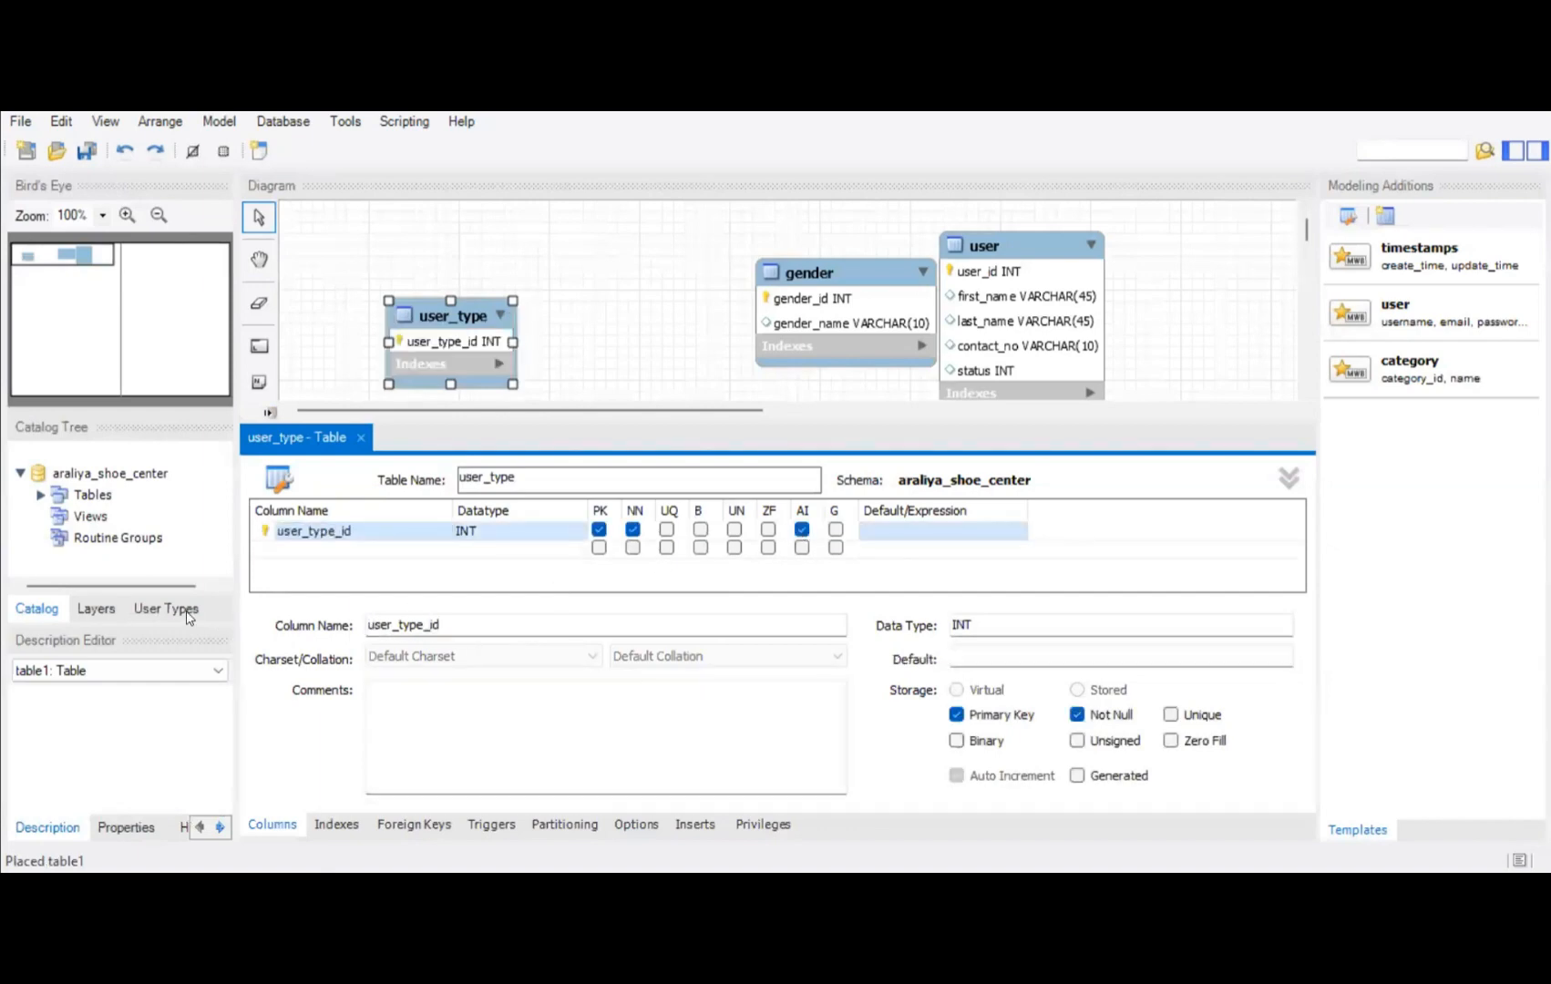
Add a user_type_name VARCHAR(45) column to the user_type table, close its editor and move the table below gender
{"action": "double_click", "coordinate": [324, 546]}
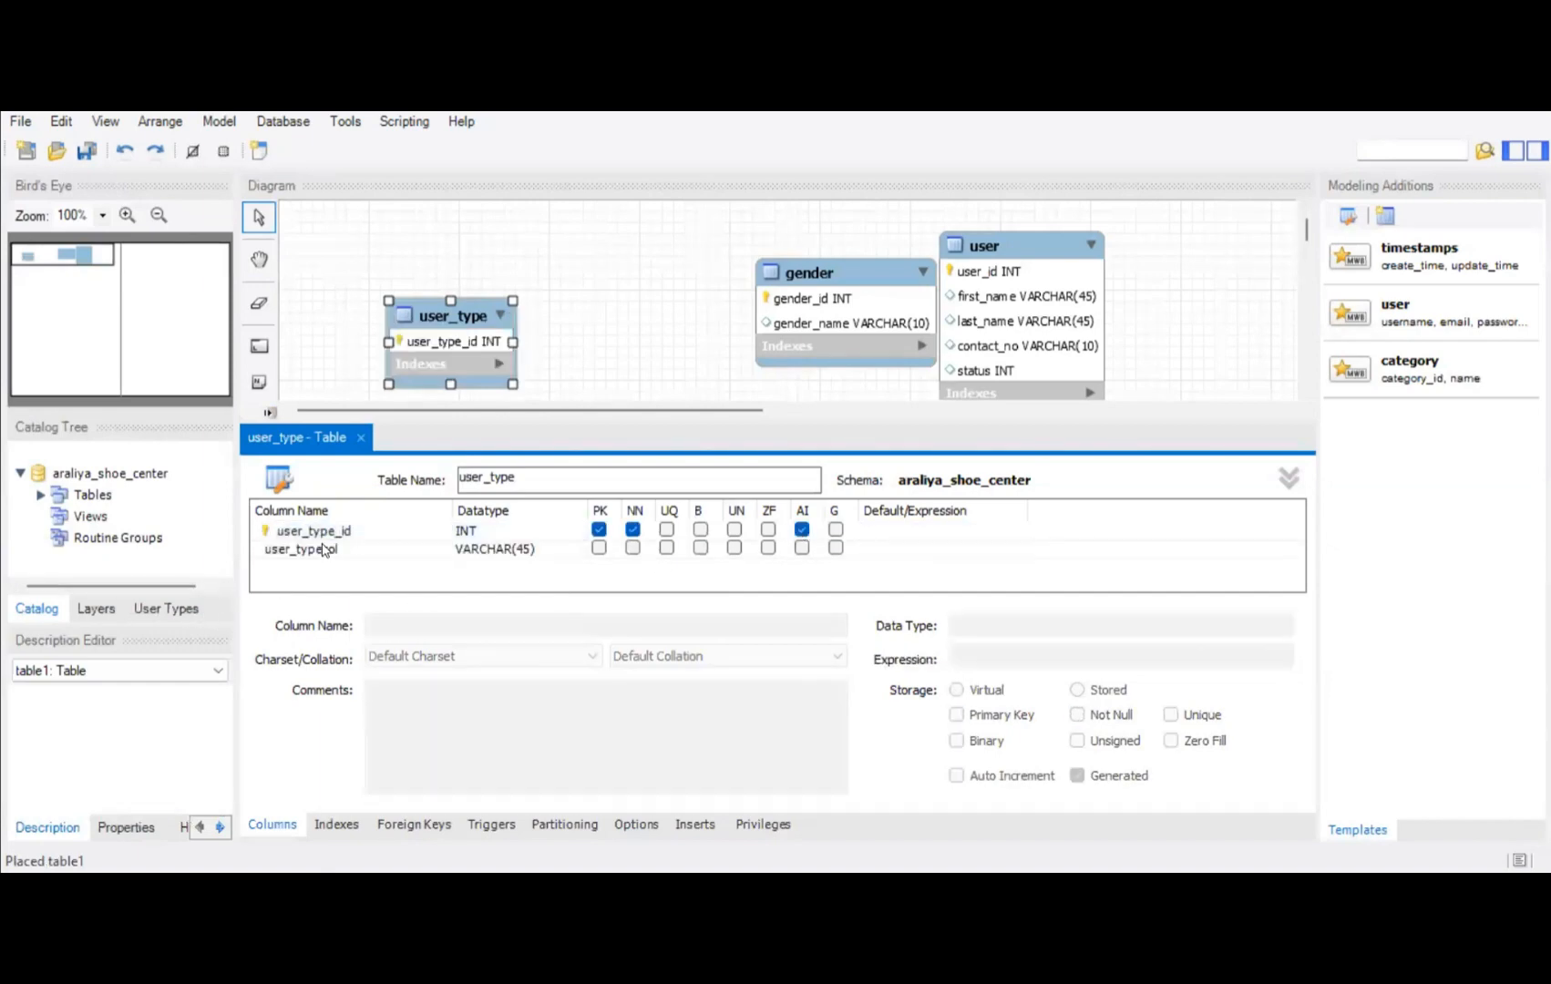
{"action": "type", "text": "user"}
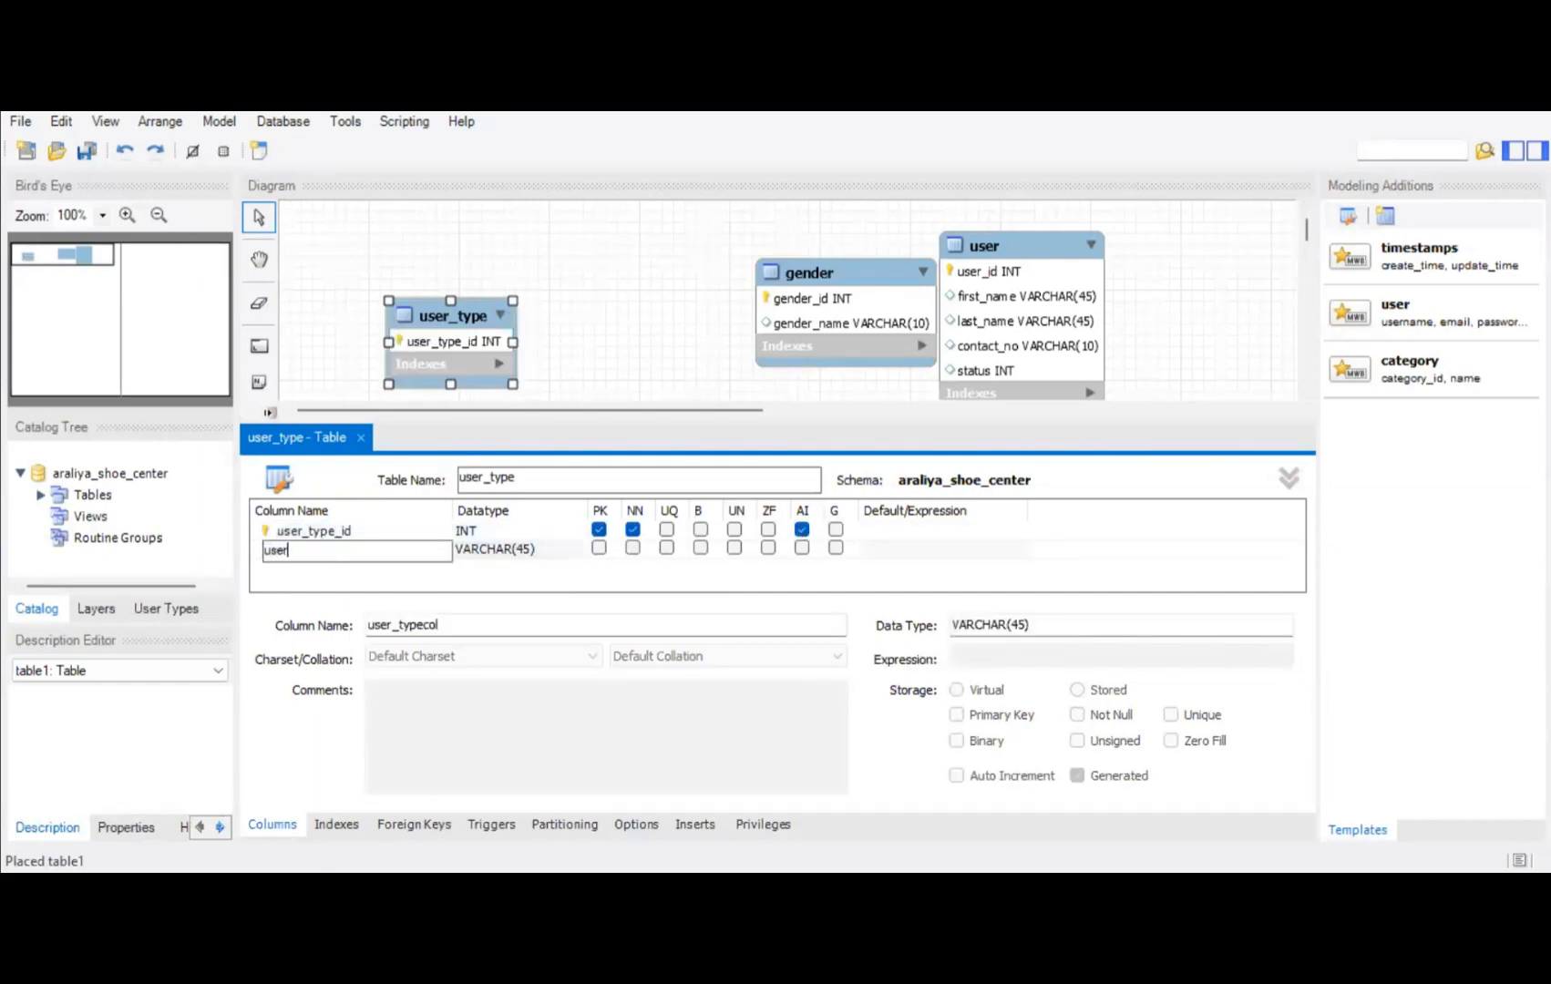
{"action": "type", "text": "_type_name"}
{"action": "left_click", "coordinate": [358, 569]}
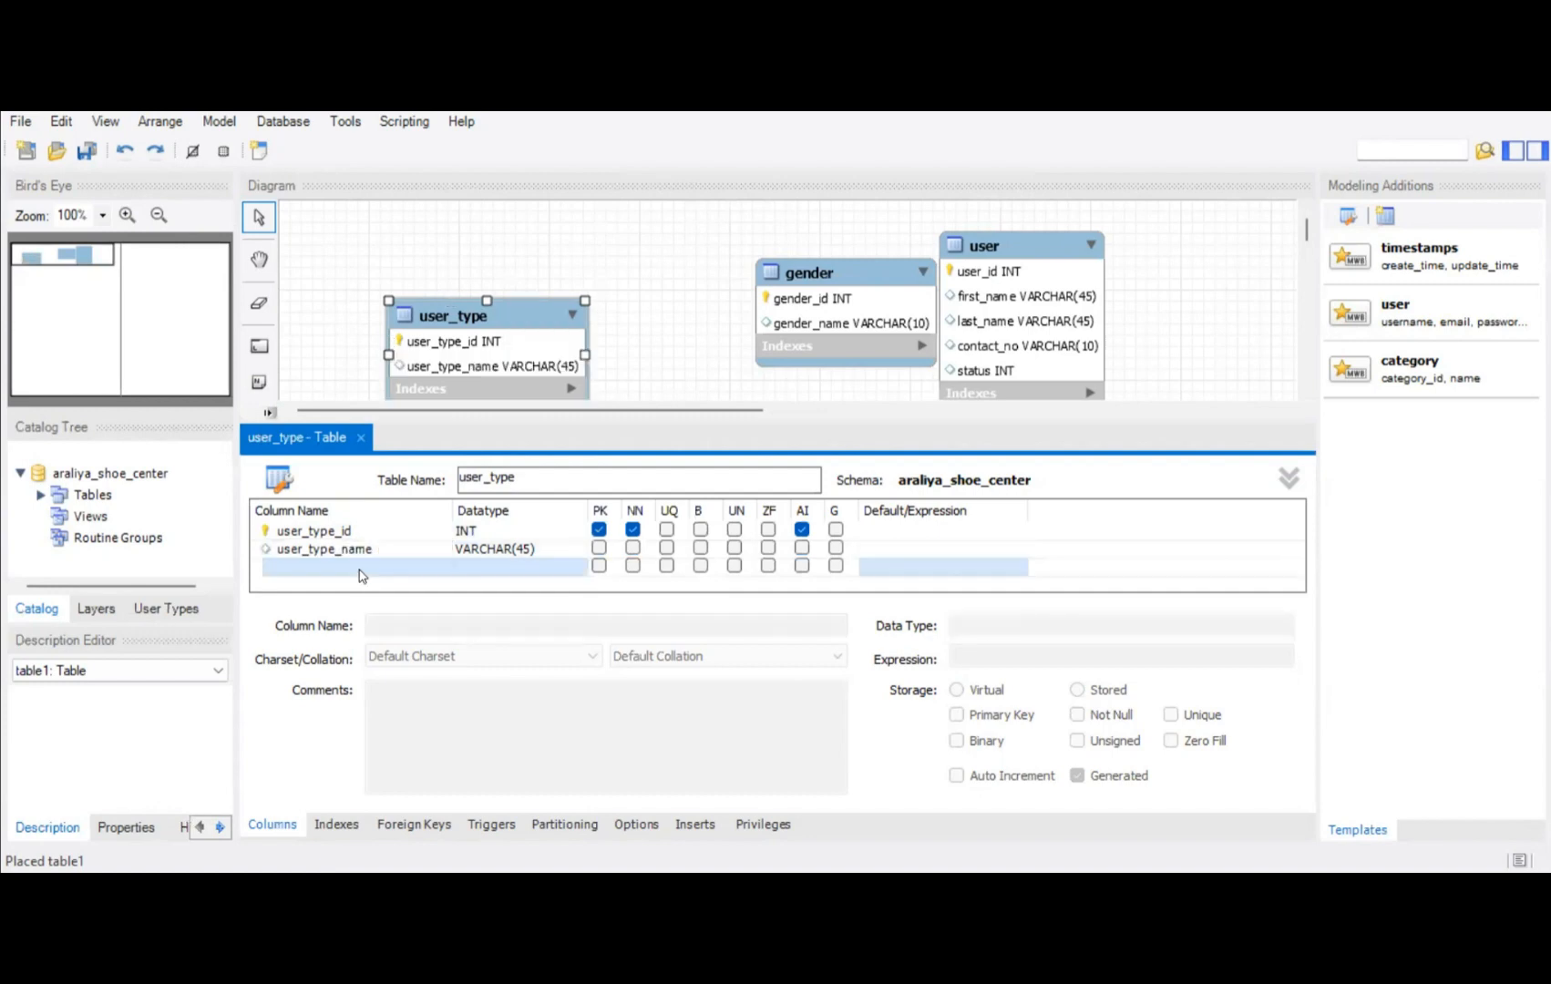
{"action": "left_click", "coordinate": [362, 442]}
{"action": "left_click", "coordinate": [362, 442]}
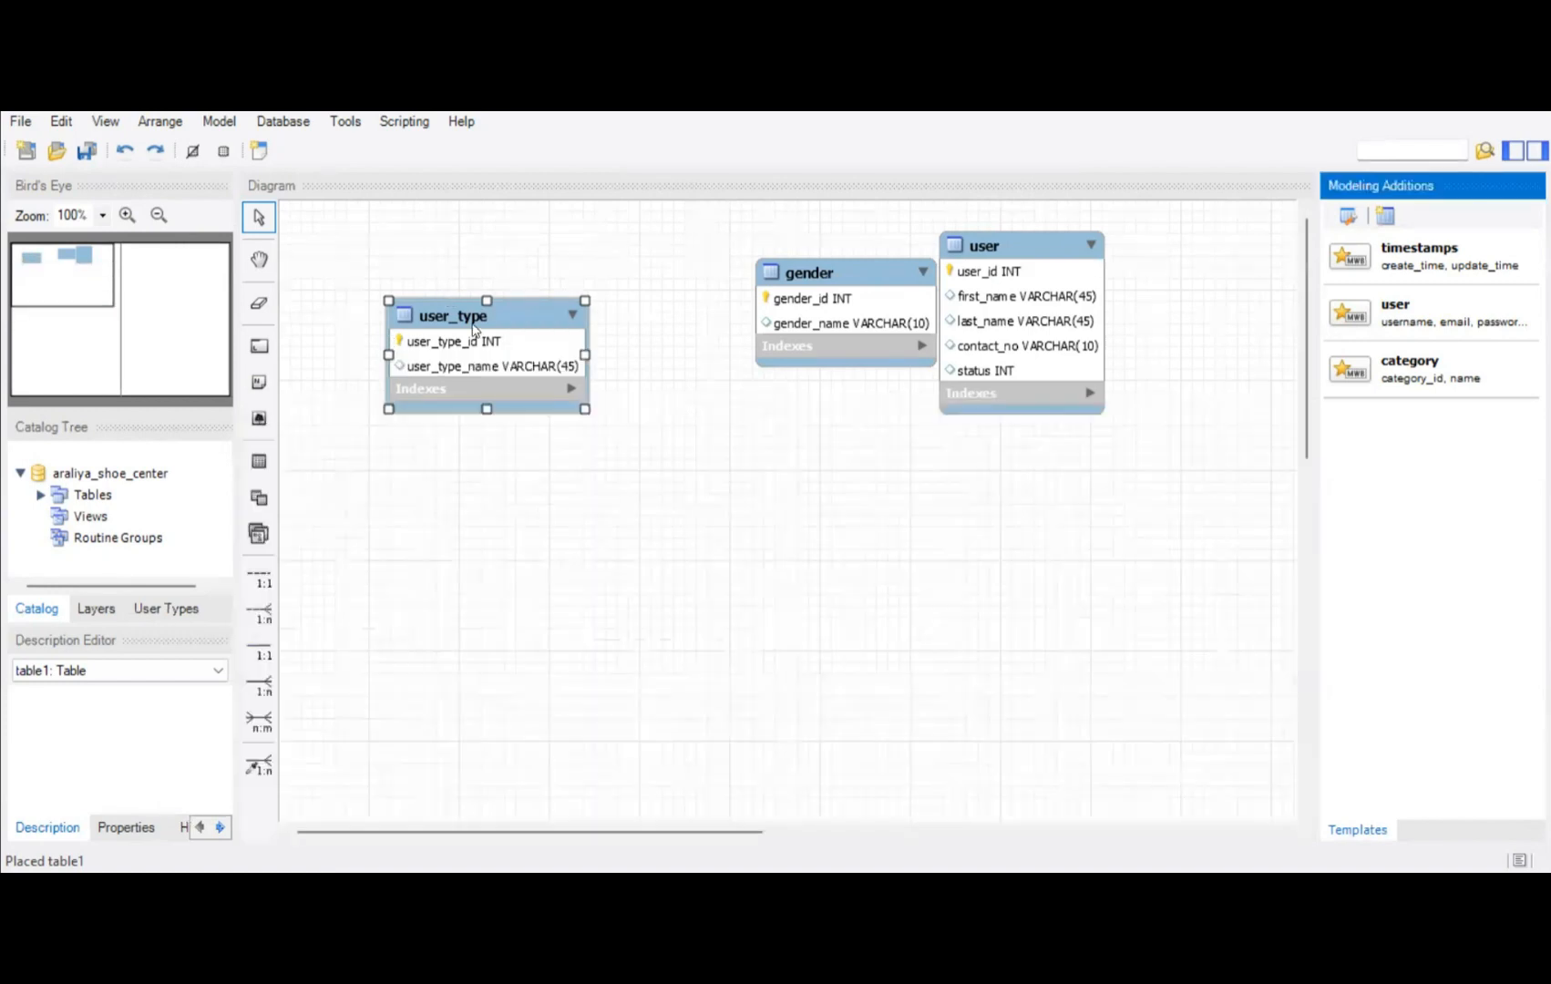
{"action": "left_click_drag", "start_coordinate": [471, 325], "coordinate": [782, 503]}
Place a new table on the diagram and name it system_login
{"action": "left_click", "coordinate": [259, 461]}
{"action": "left_click", "coordinate": [428, 307]}
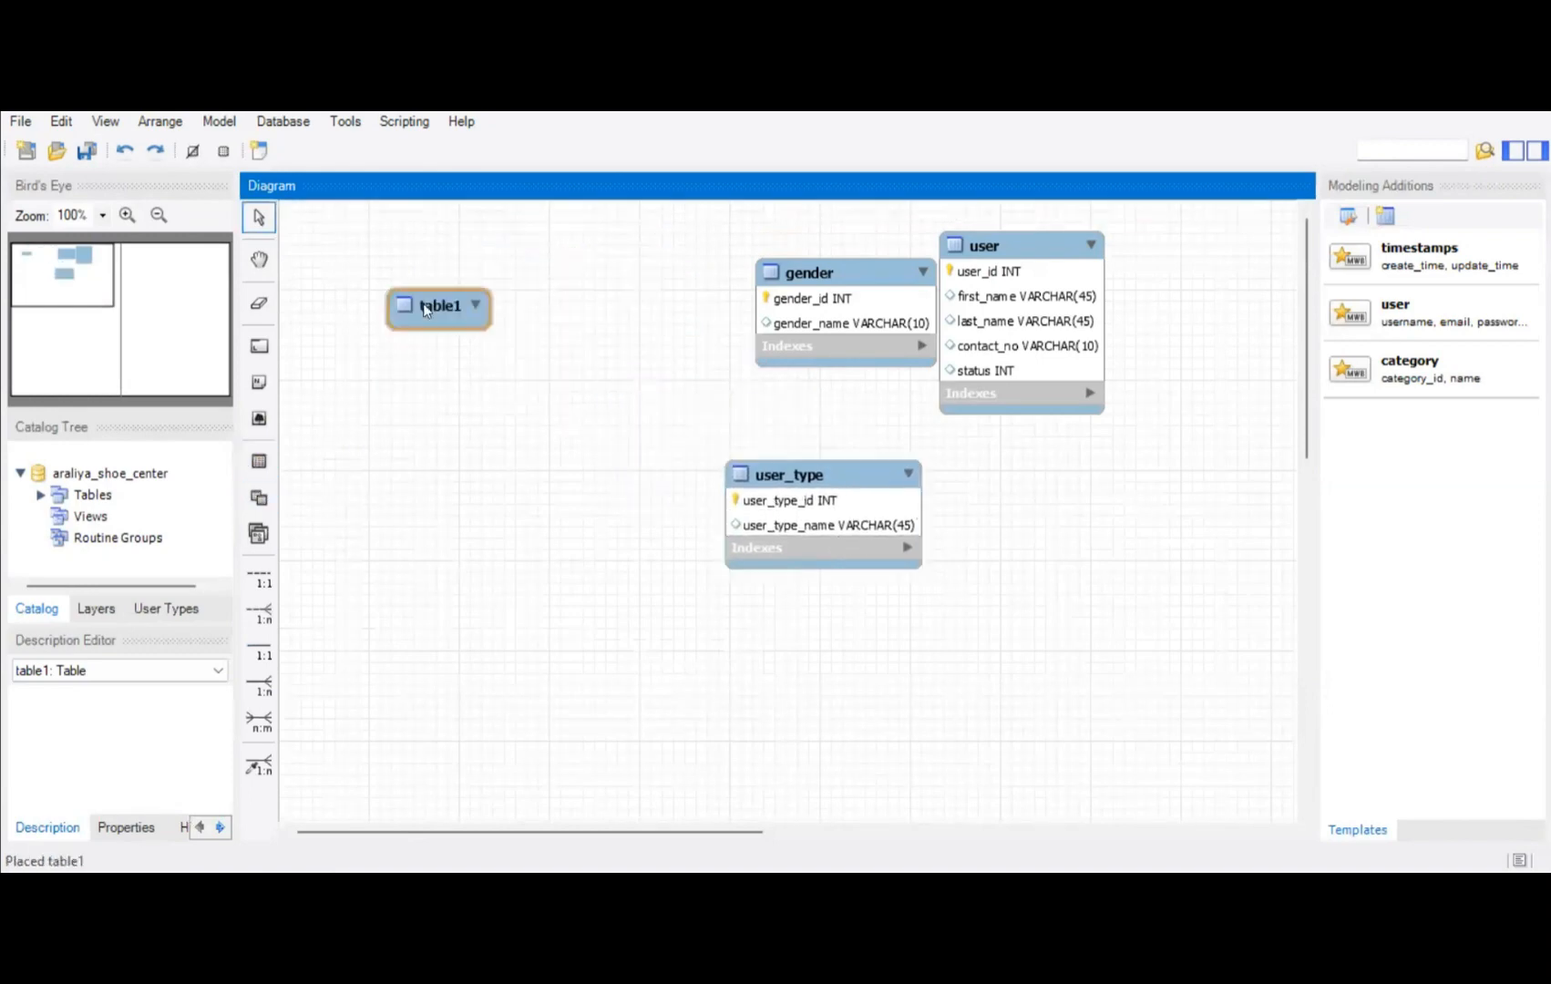
{"action": "double_click", "coordinate": [435, 308]}
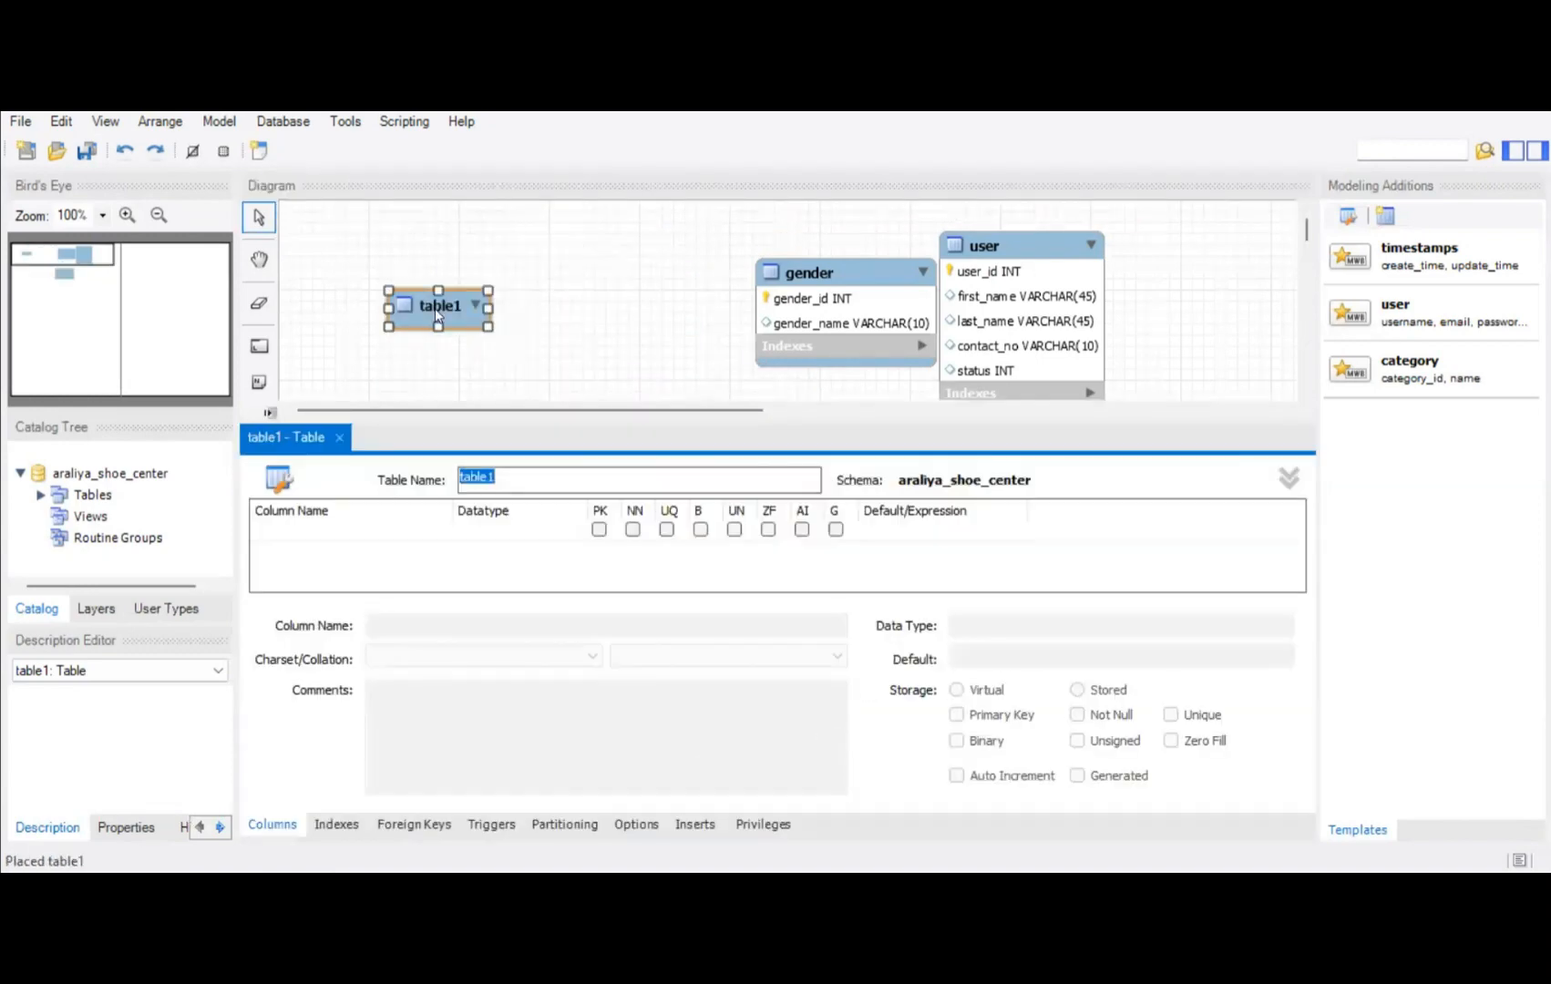
{"action": "type", "text": "sty"}
{"action": "type", "text": "s"}
{"action": "key", "text": "BackSpace"}
{"action": "key", "text": "BackSpace"}
{"action": "key", "text": "BackSpace"}
{"action": "type", "text": "ystem_login"}
Add a login_id INT column to the system_login table as a not-null, auto-increment primary key
{"action": "double_click", "coordinate": [305, 531]}
{"action": "type", "text": "logi"}
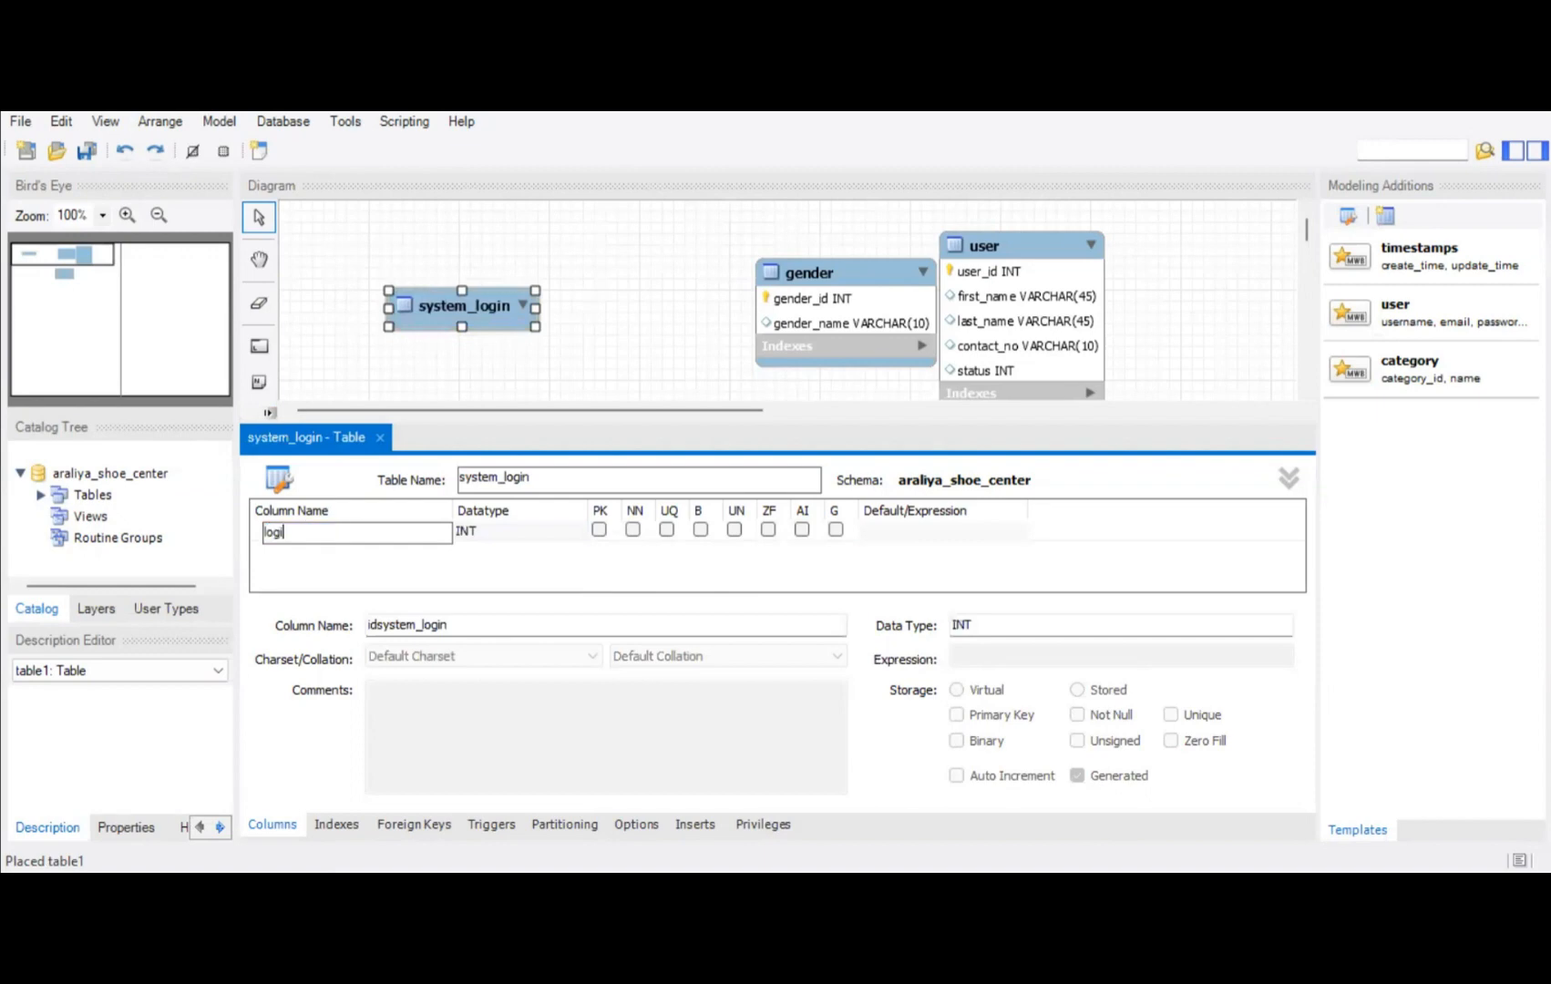
{"action": "type", "text": "n_id"}
{"action": "left_click", "coordinate": [801, 530]}
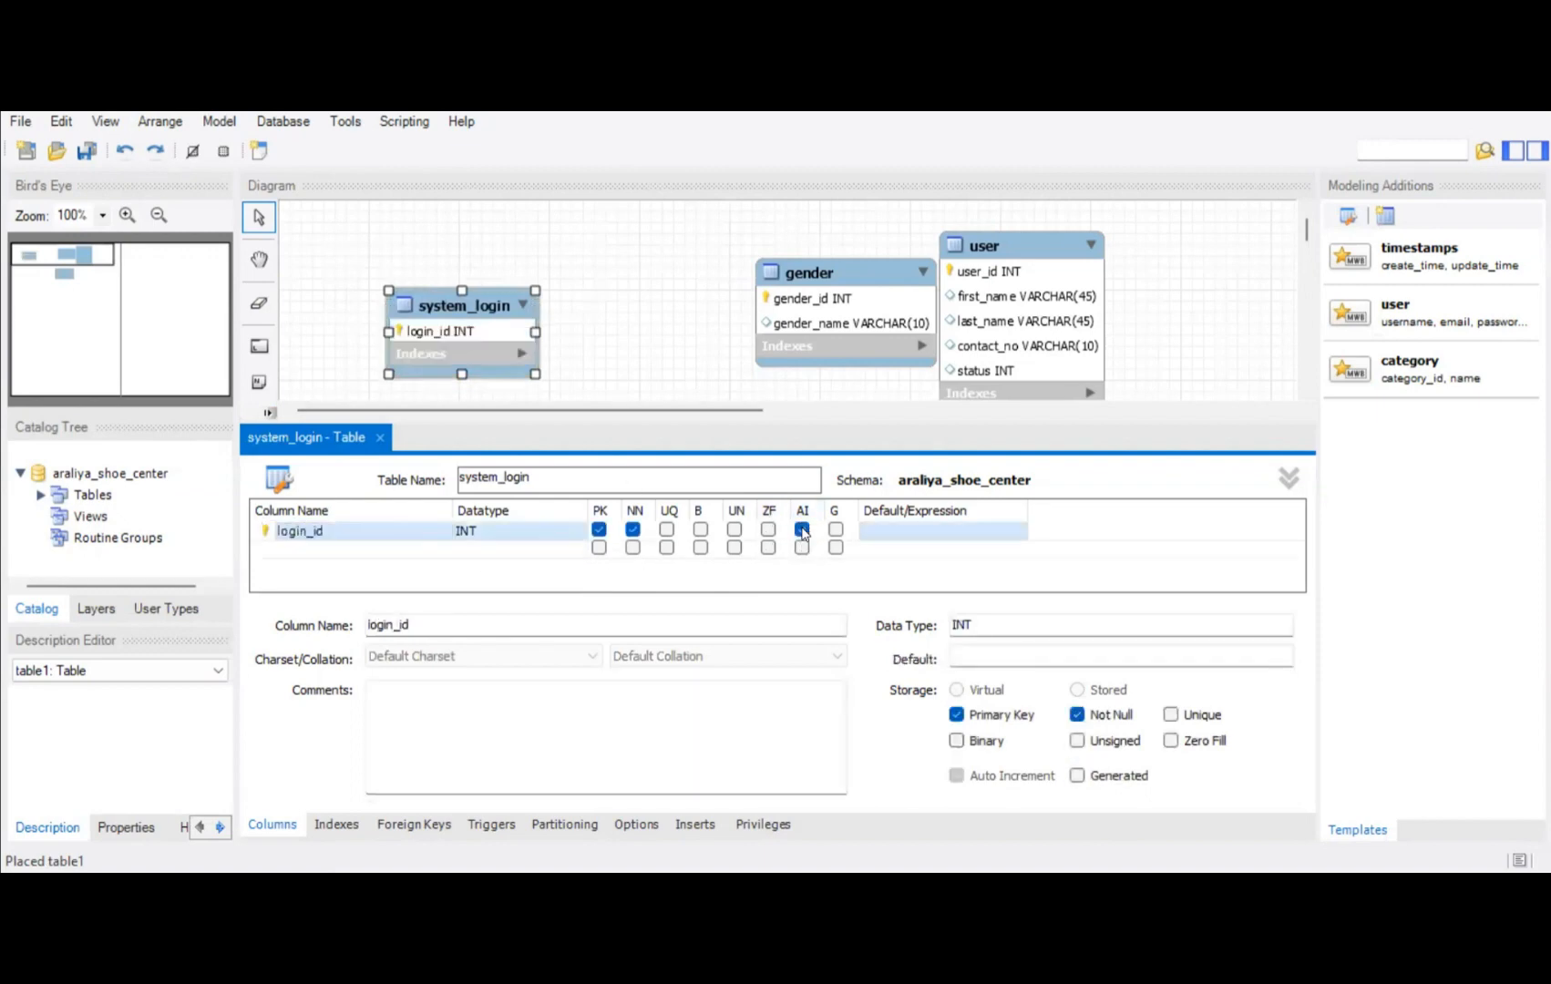
Add a username column with data type VARCHAR(20) to the system_login table
{"action": "double_click", "coordinate": [306, 549]}
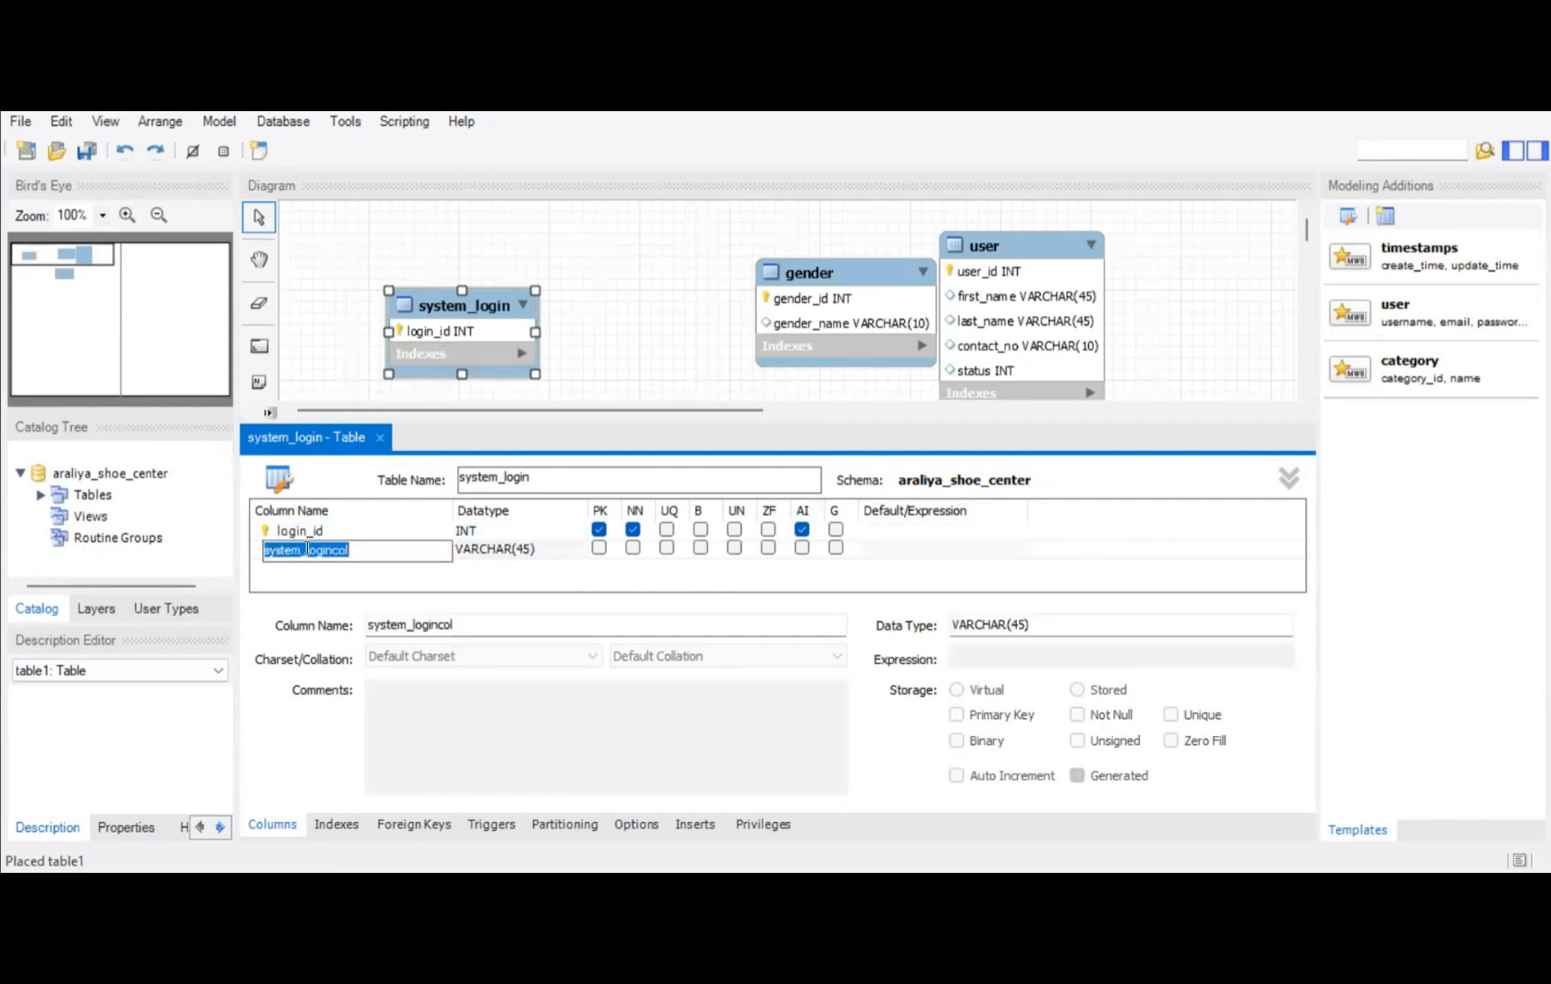
{"action": "type", "text": "username"}
{"action": "left_click", "coordinate": [529, 548]}
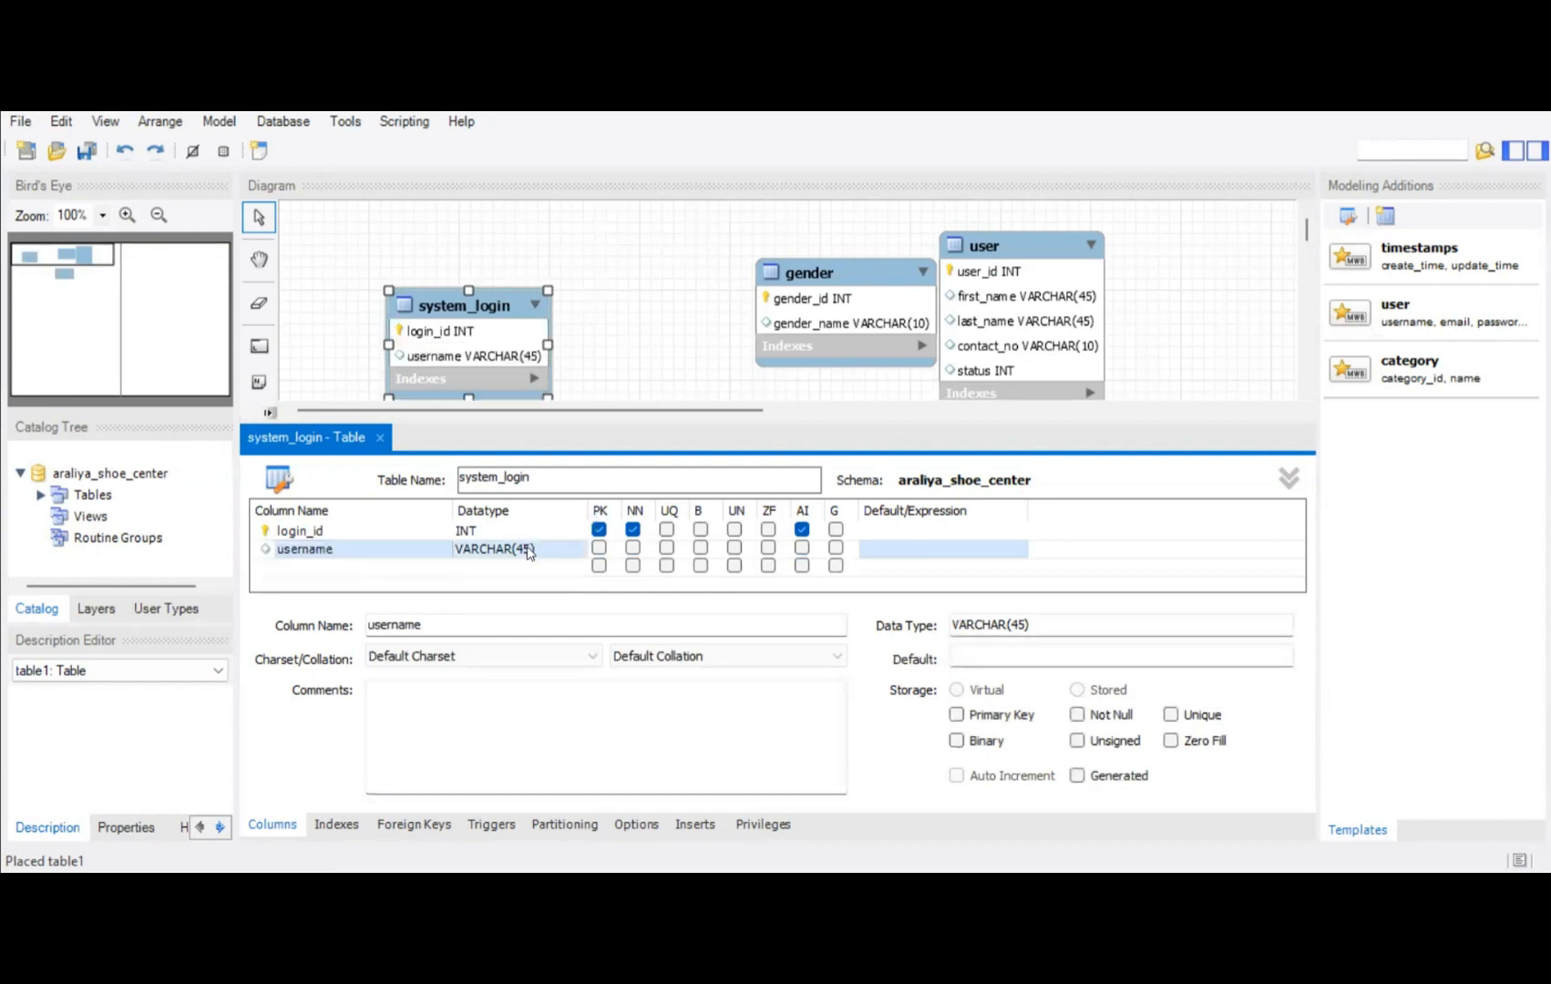
{"action": "left_click", "coordinate": [527, 548]}
{"action": "left_click", "coordinate": [529, 550]}
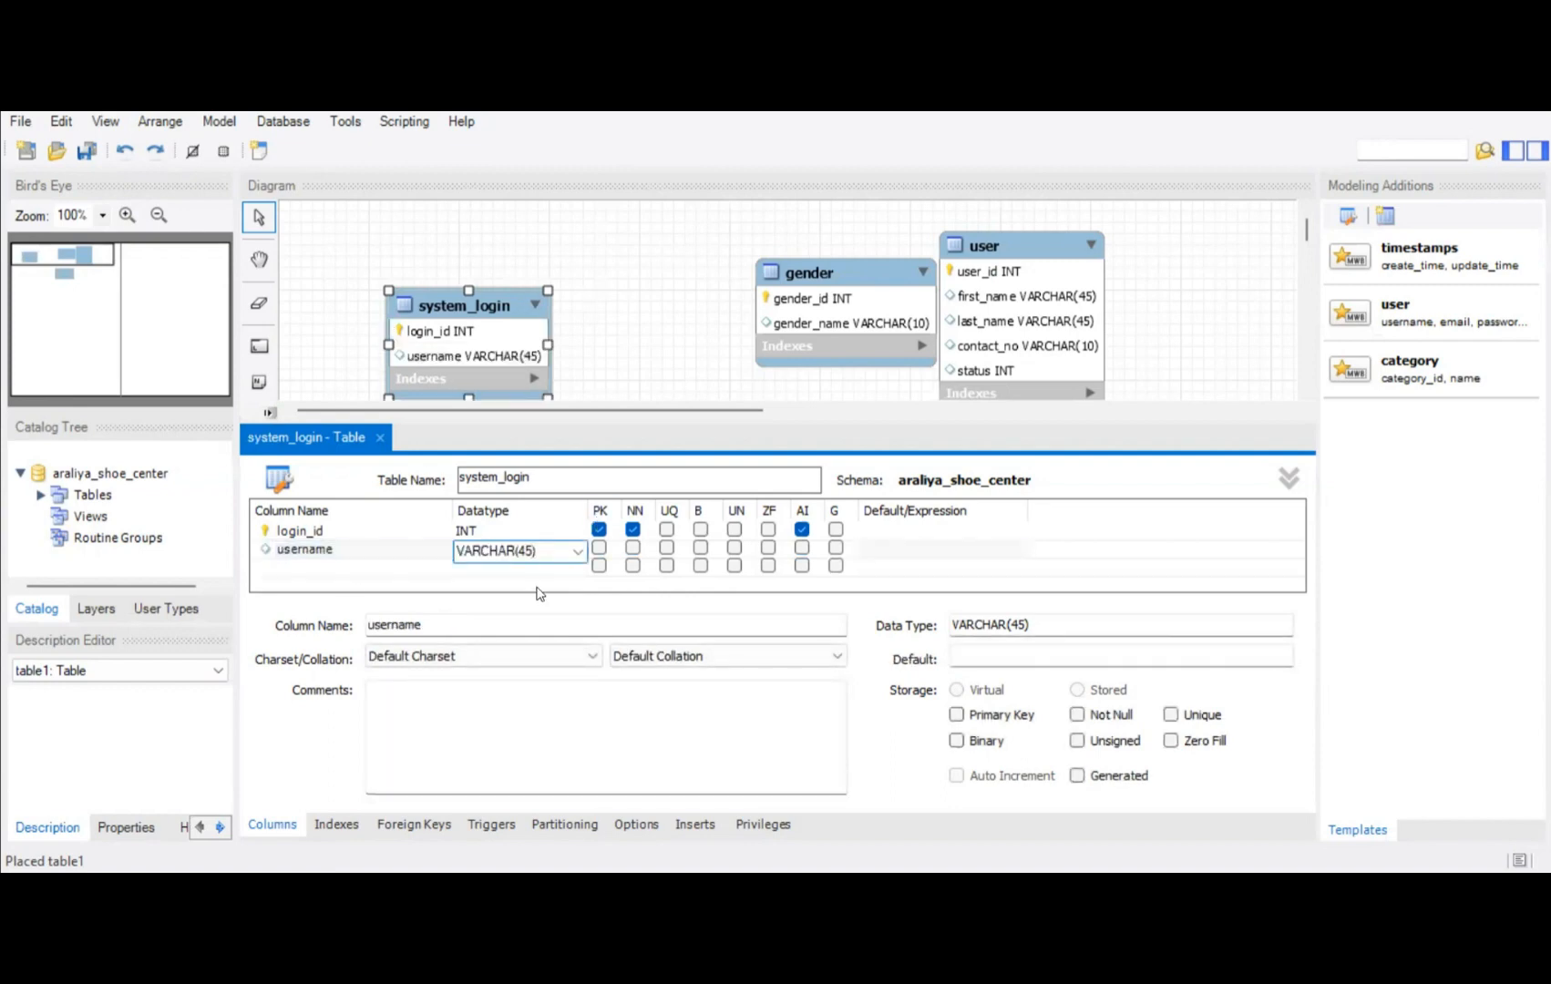
{"action": "key", "text": "BackSpace"}
{"action": "key", "text": "BackSpace"}
{"action": "type", "text": "20"}
{"action": "left_click", "coordinate": [311, 574]}
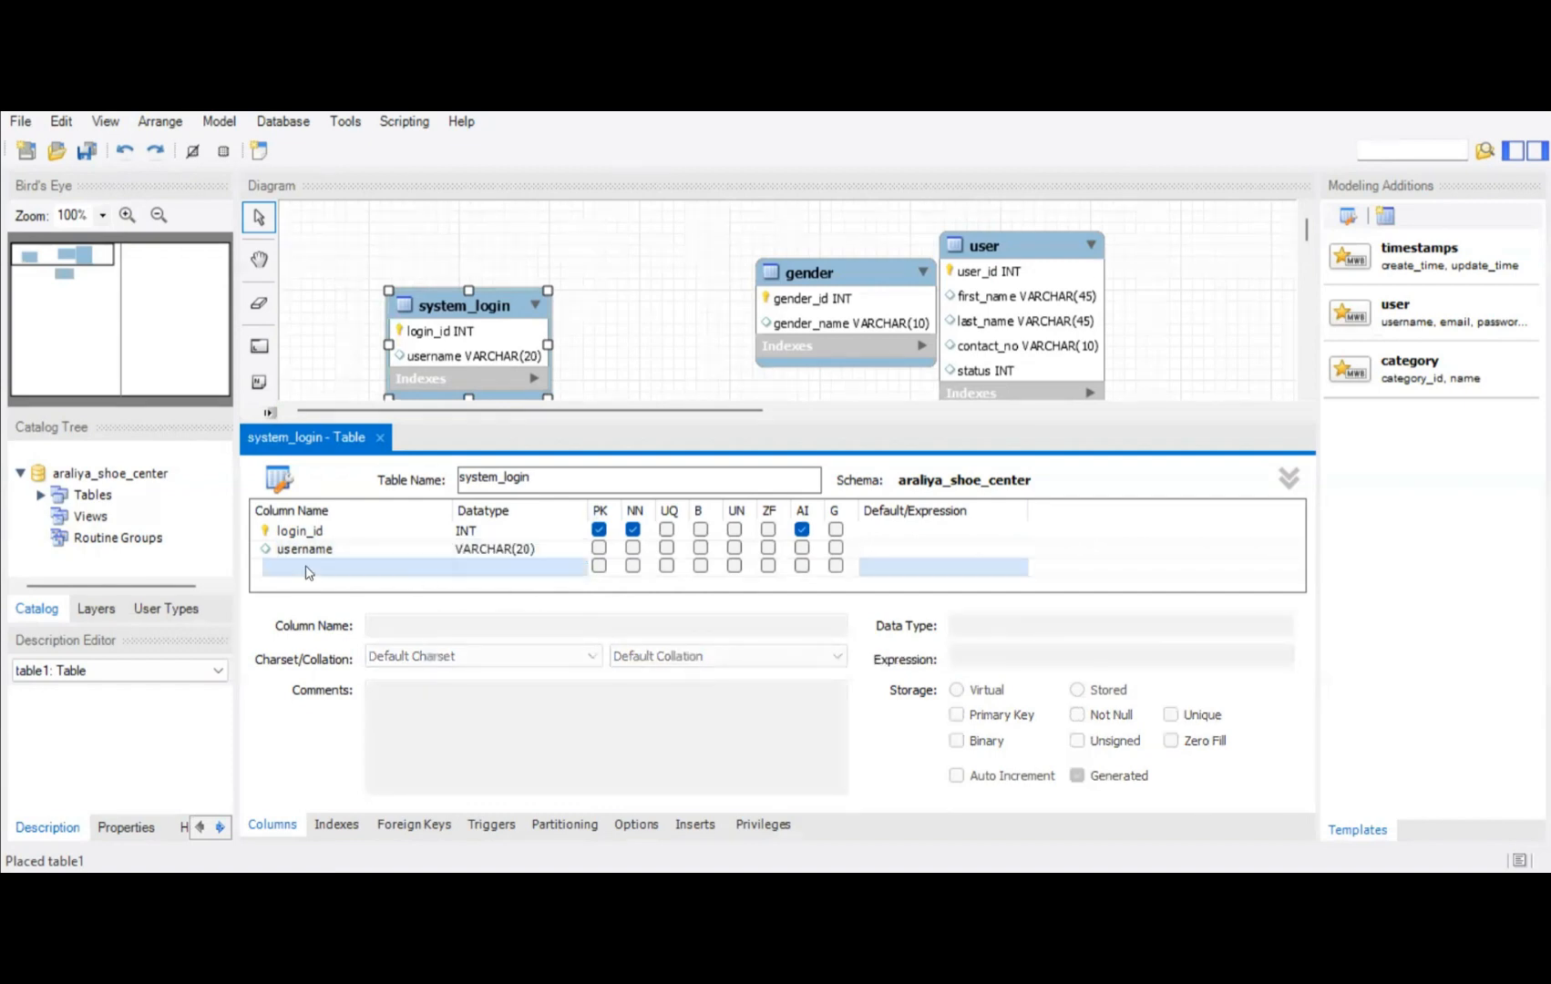
Add a password VARCHAR(45) column to the system_login table, close its editor and move the table below user
{"action": "left_click", "coordinate": [307, 566]}
{"action": "type", "text": "p"}
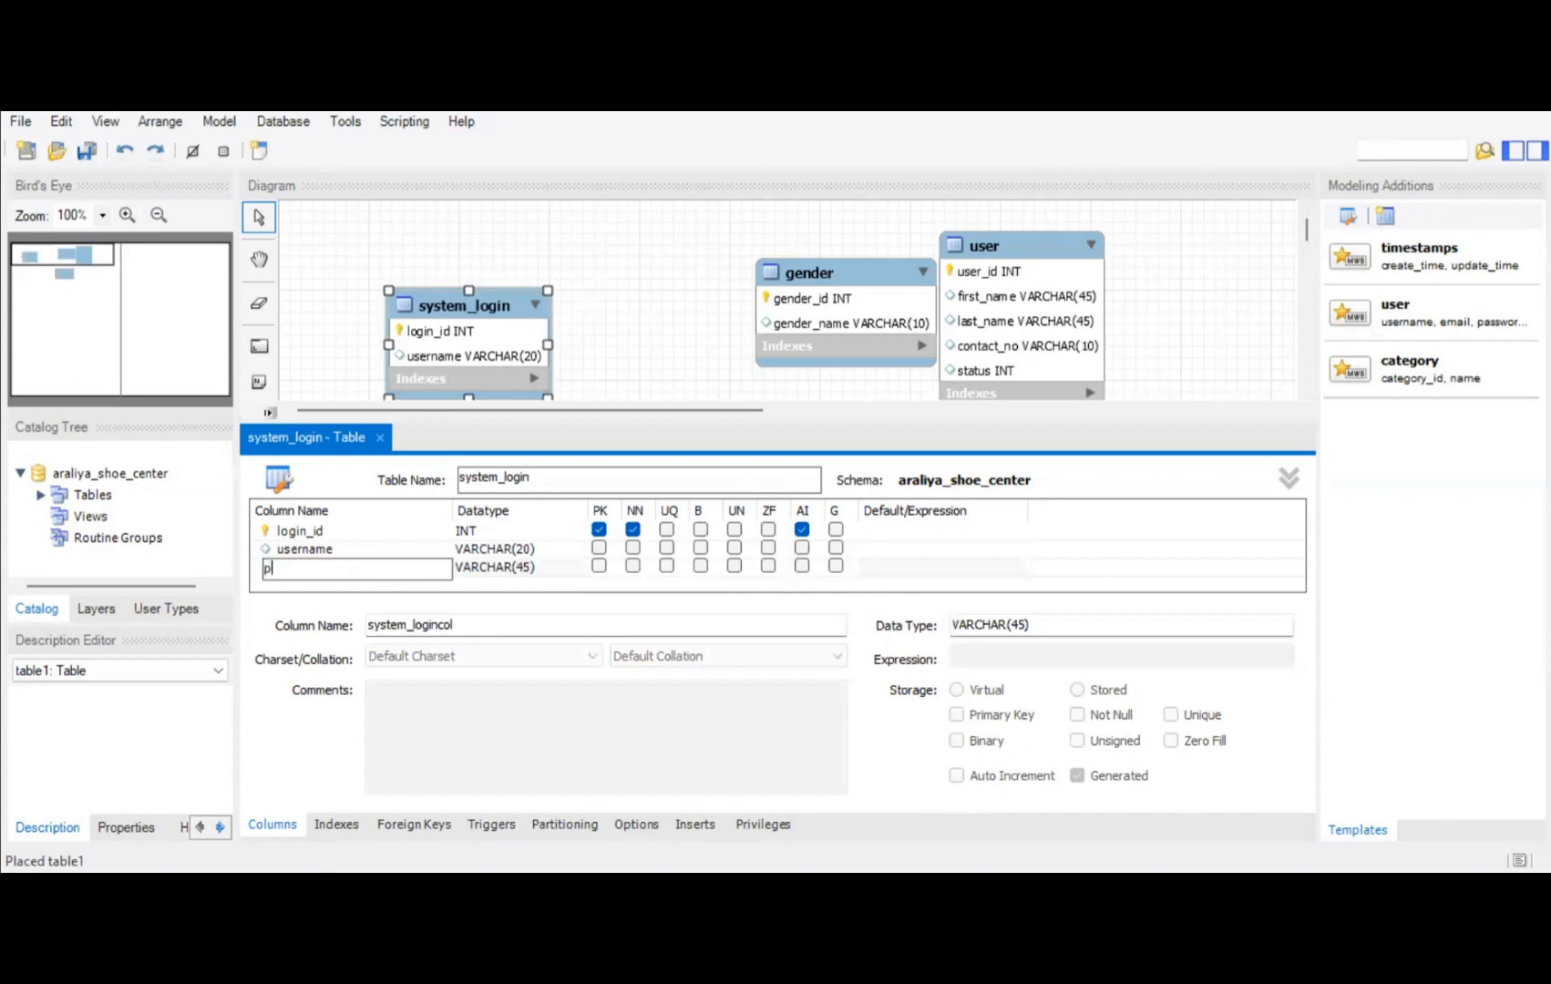
{"action": "type", "text": "assword"}
{"action": "left_click", "coordinate": [411, 590]}
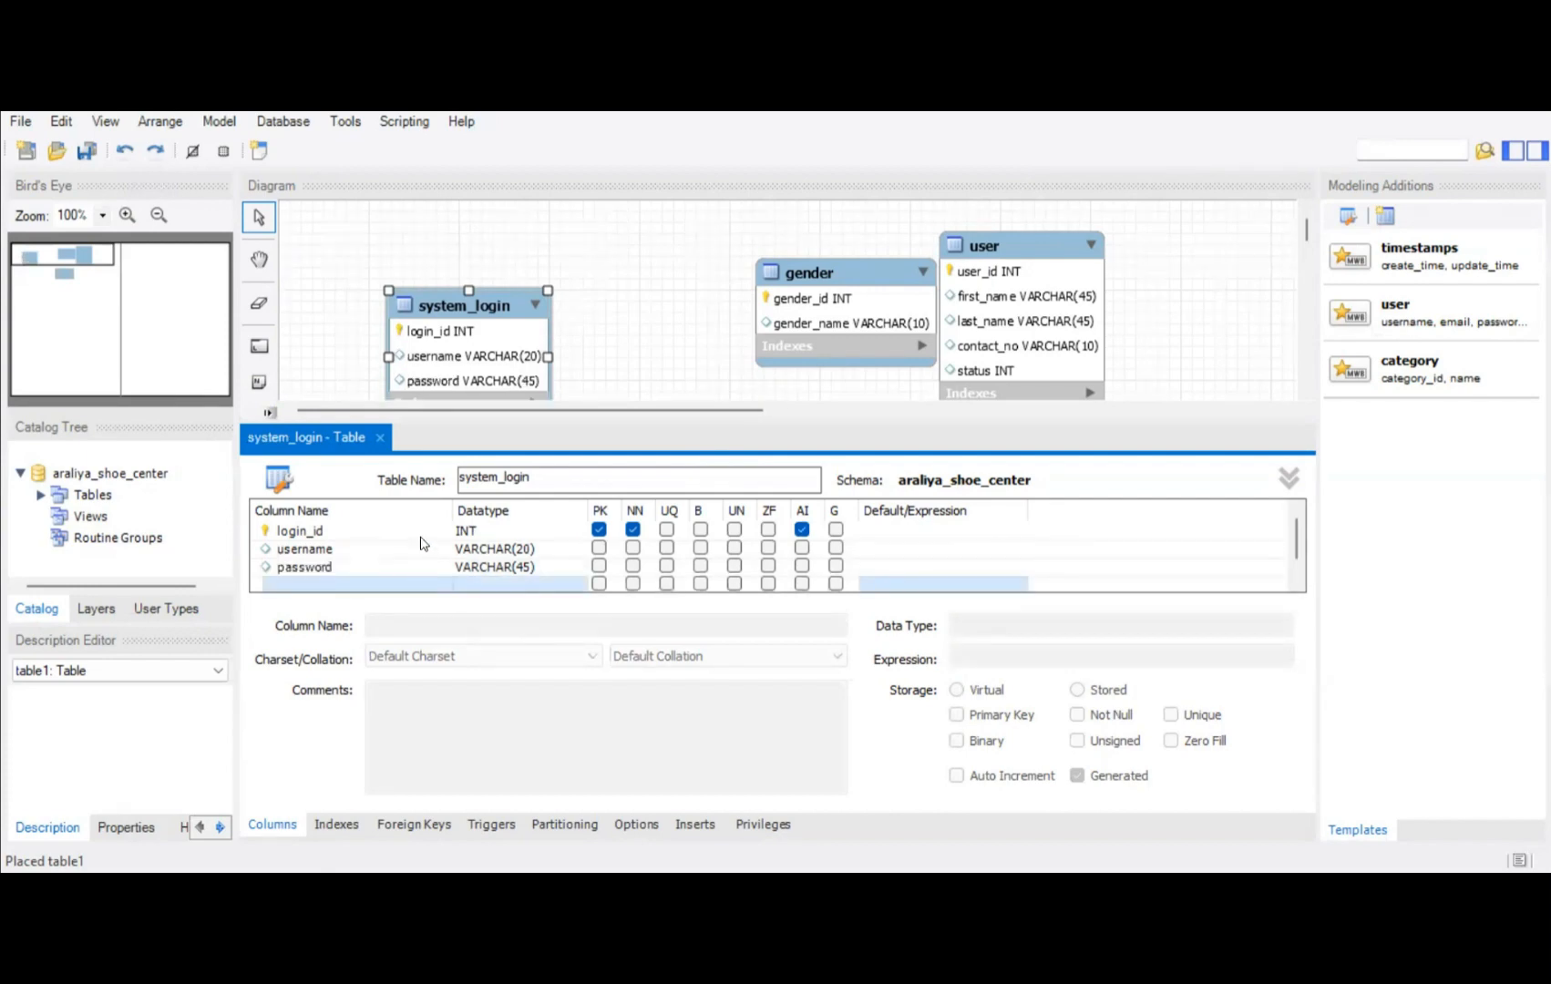
{"action": "scroll", "coordinate": [415, 549], "scroll_direction": "down", "scroll_amount": 1}
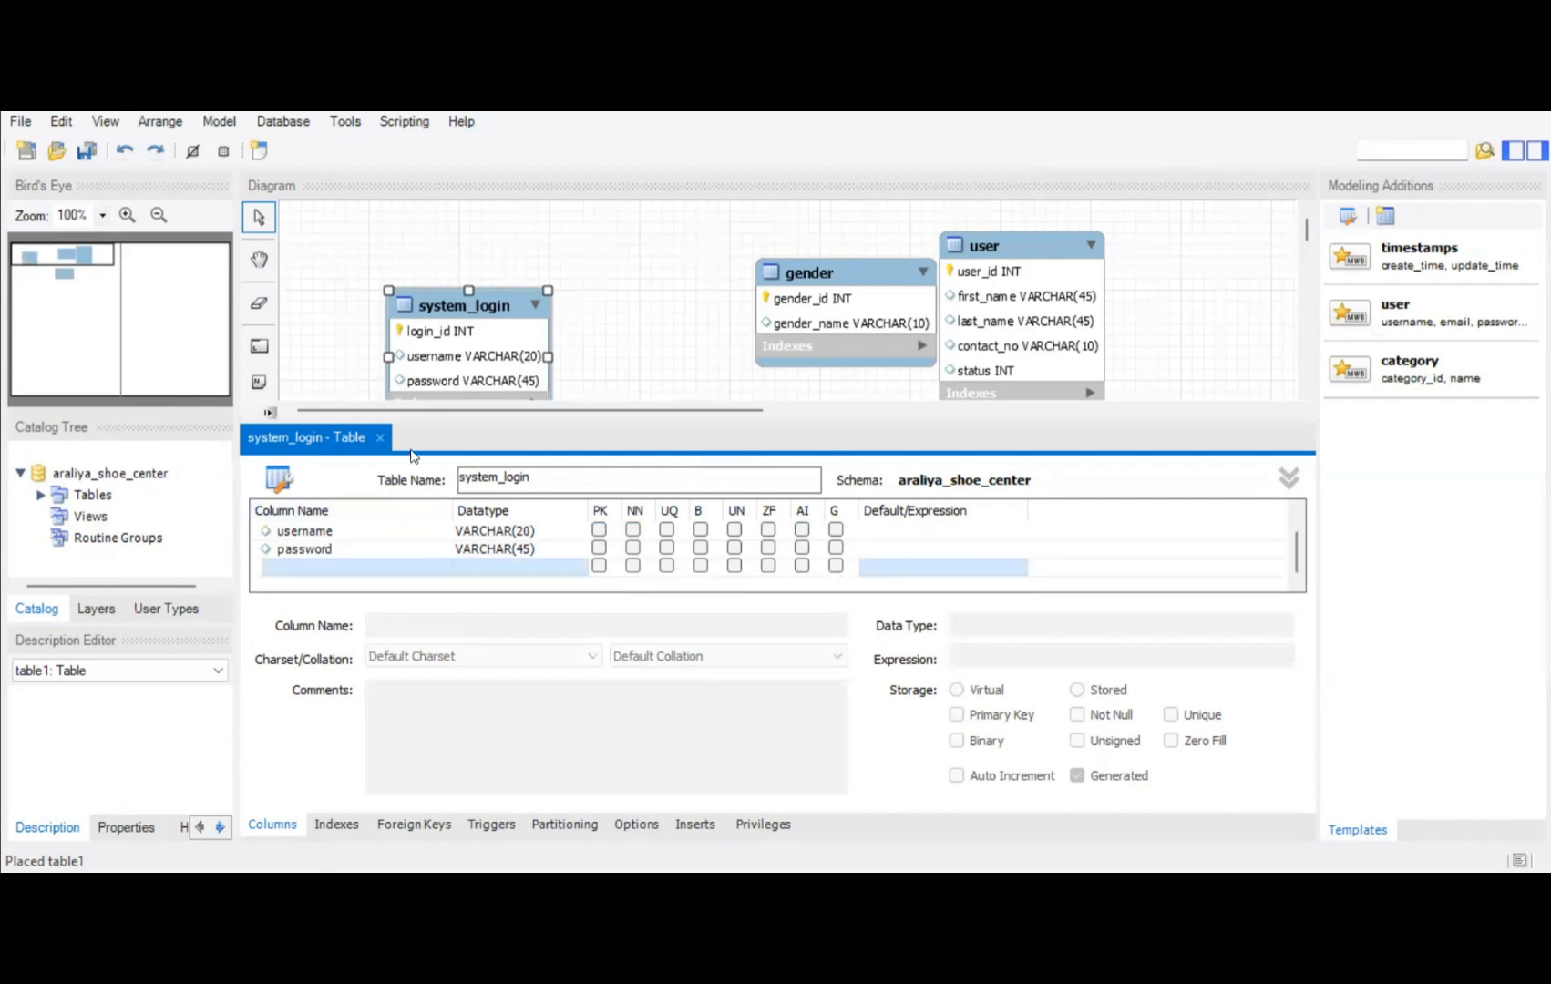
{"action": "left_click", "coordinate": [379, 437]}
{"action": "left_click_drag", "start_coordinate": [516, 296], "coordinate": [1098, 477]}
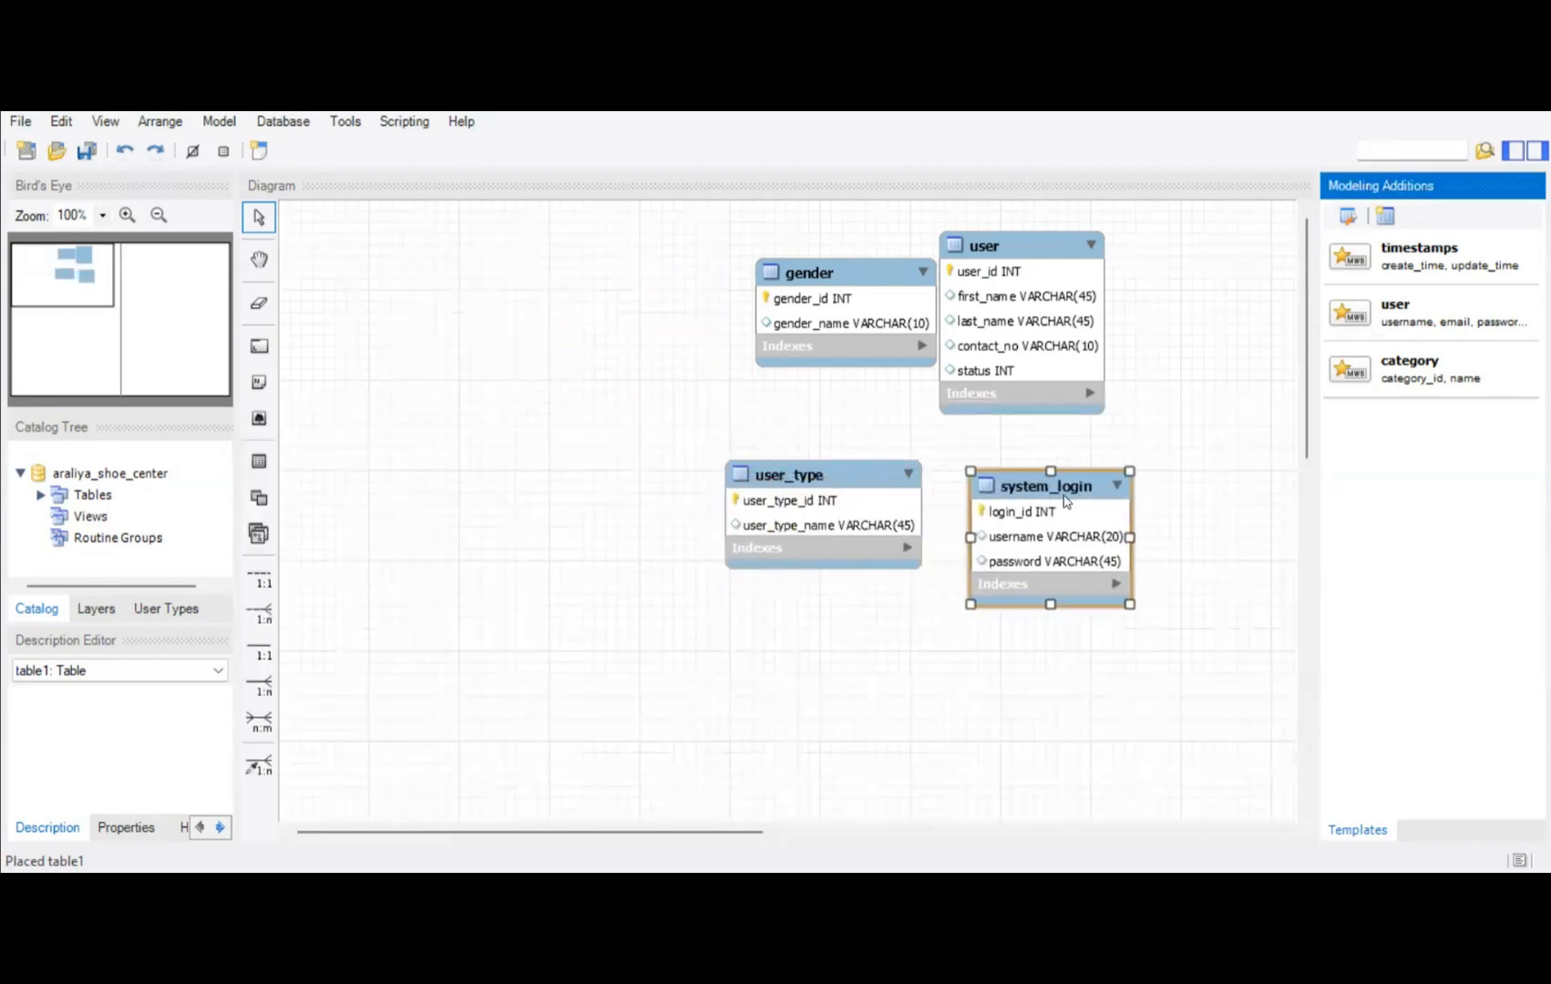
Place a new table in the empty area left of gender and name it address
{"action": "left_click", "coordinate": [259, 461]}
{"action": "left_click", "coordinate": [398, 291]}
{"action": "double_click", "coordinate": [401, 296]}
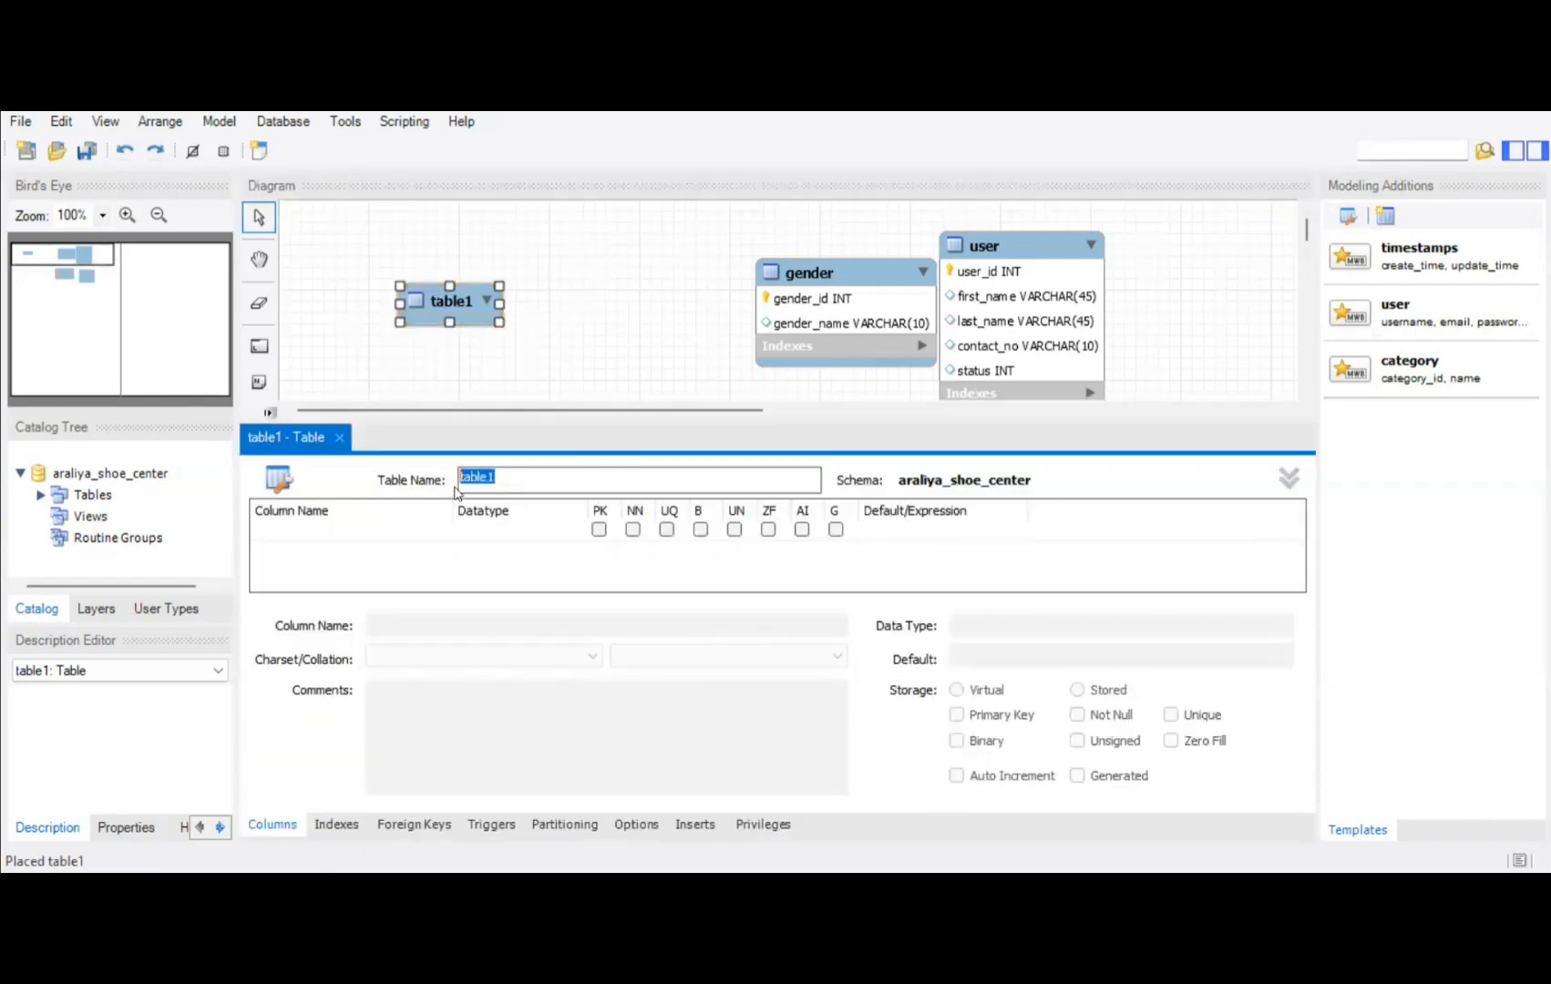
{"action": "type", "text": "address"}
Add an address_id INT column to the address table as a not-null, auto-increment primary key
{"action": "left_click", "coordinate": [324, 531]}
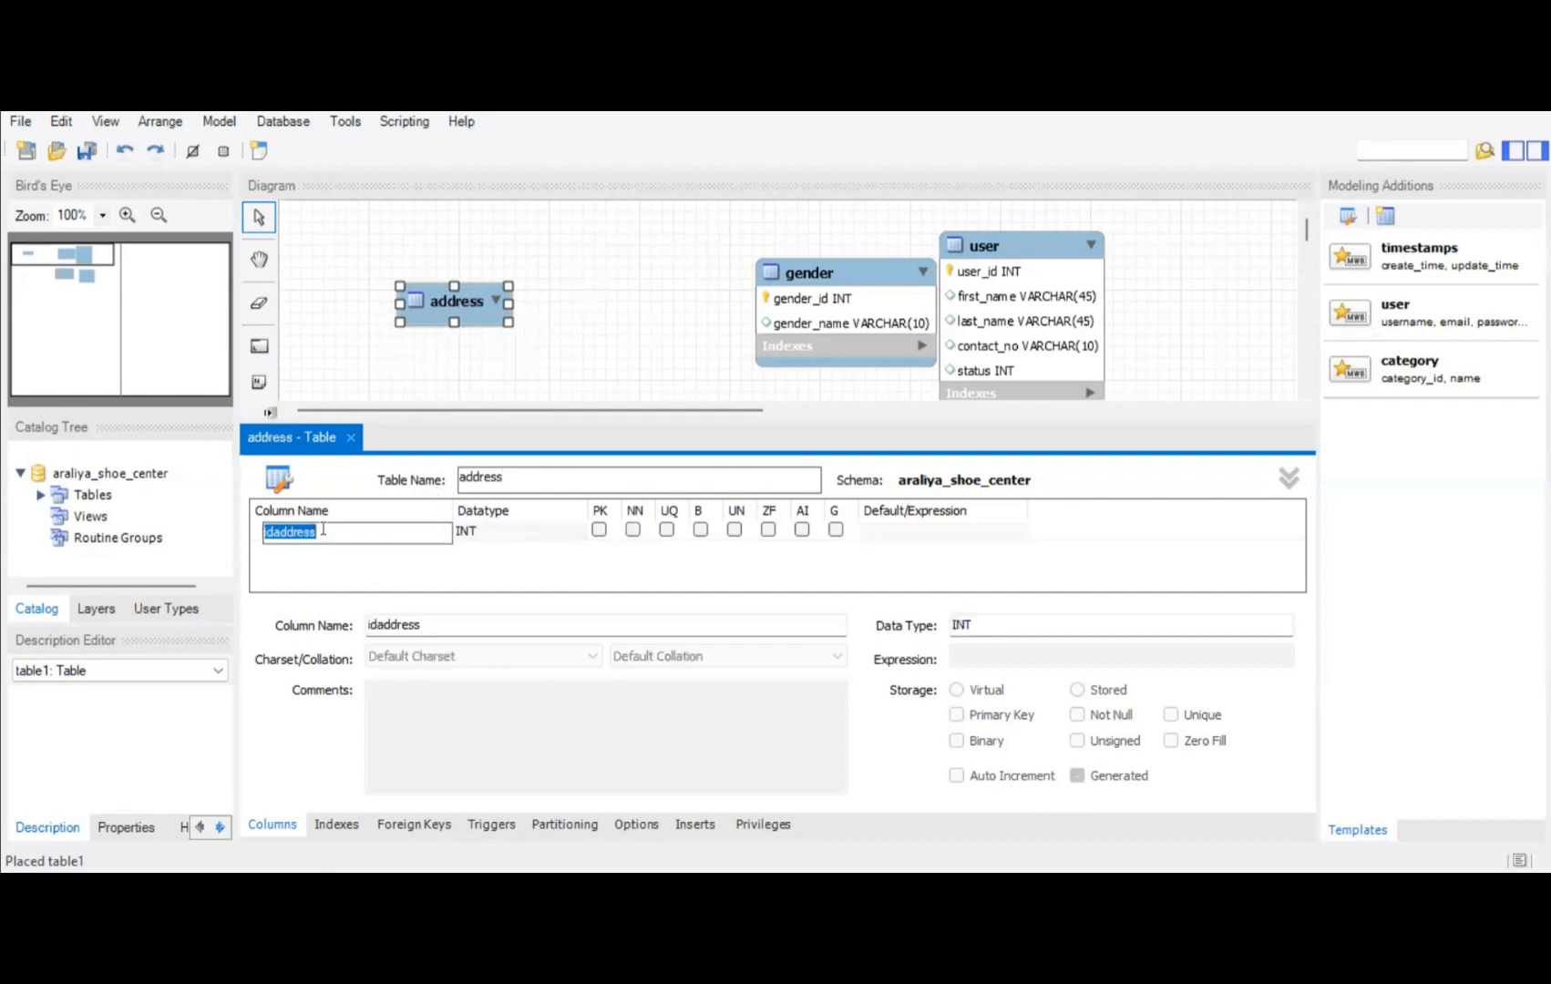
{"action": "type", "text": "address_id"}
{"action": "left_click", "coordinate": [599, 531]}
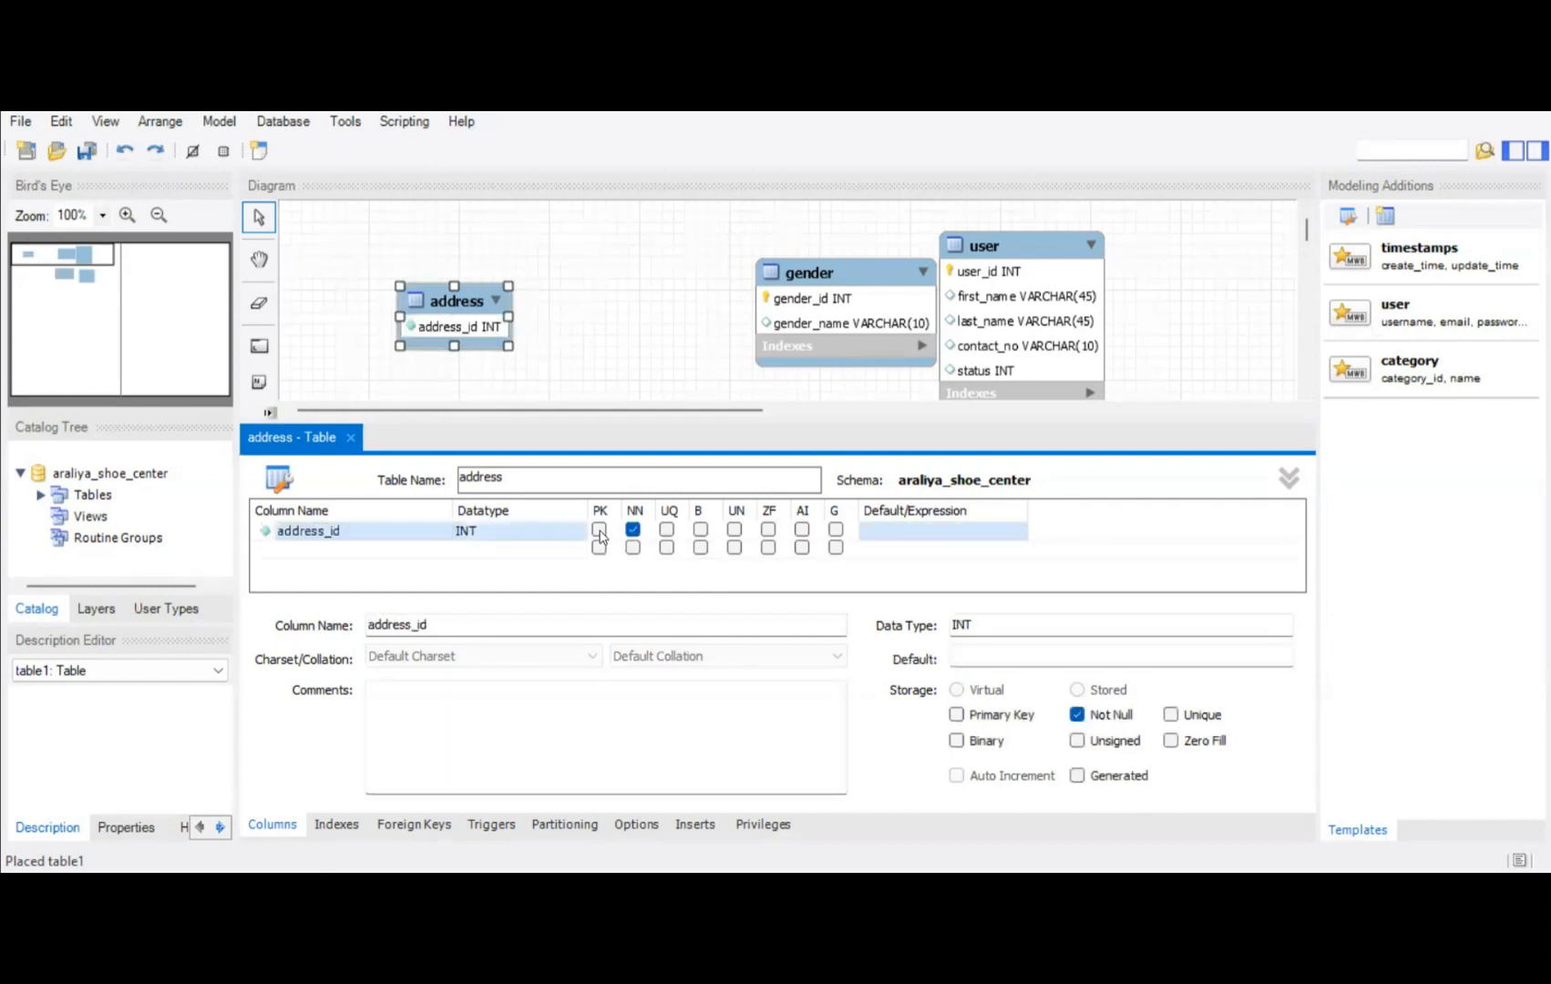
{"action": "left_click", "coordinate": [599, 531]}
{"action": "left_click", "coordinate": [802, 530]}
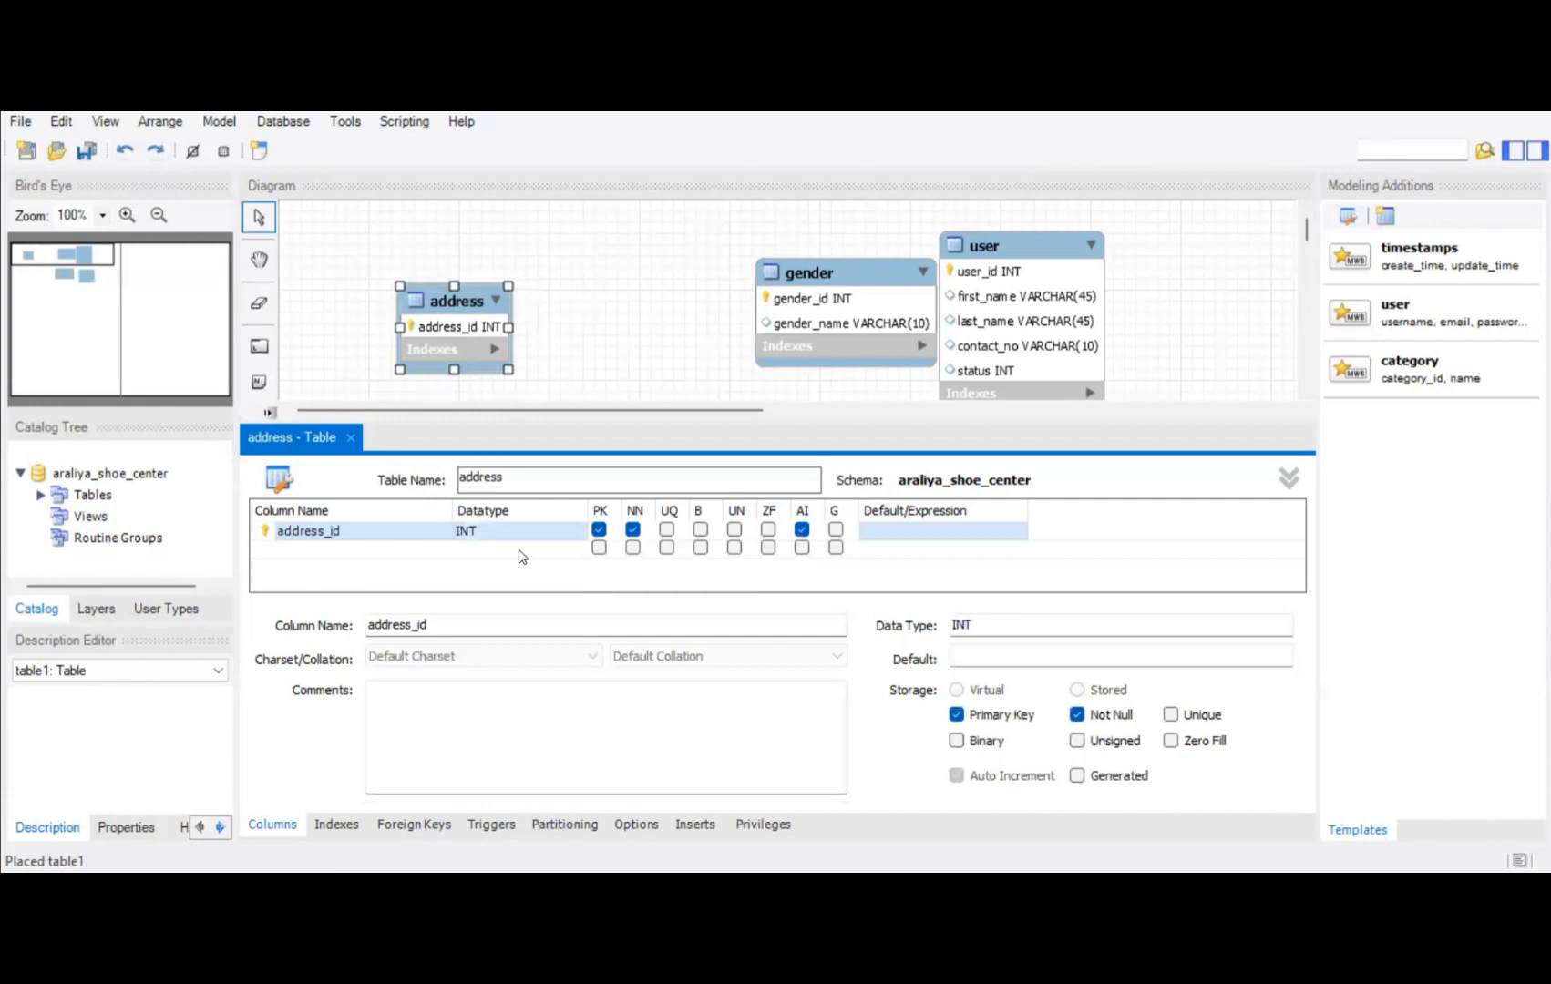
Add the columns no and street_1 to the address table, both with data type VARCHAR(45)
{"action": "double_click", "coordinate": [310, 551]}
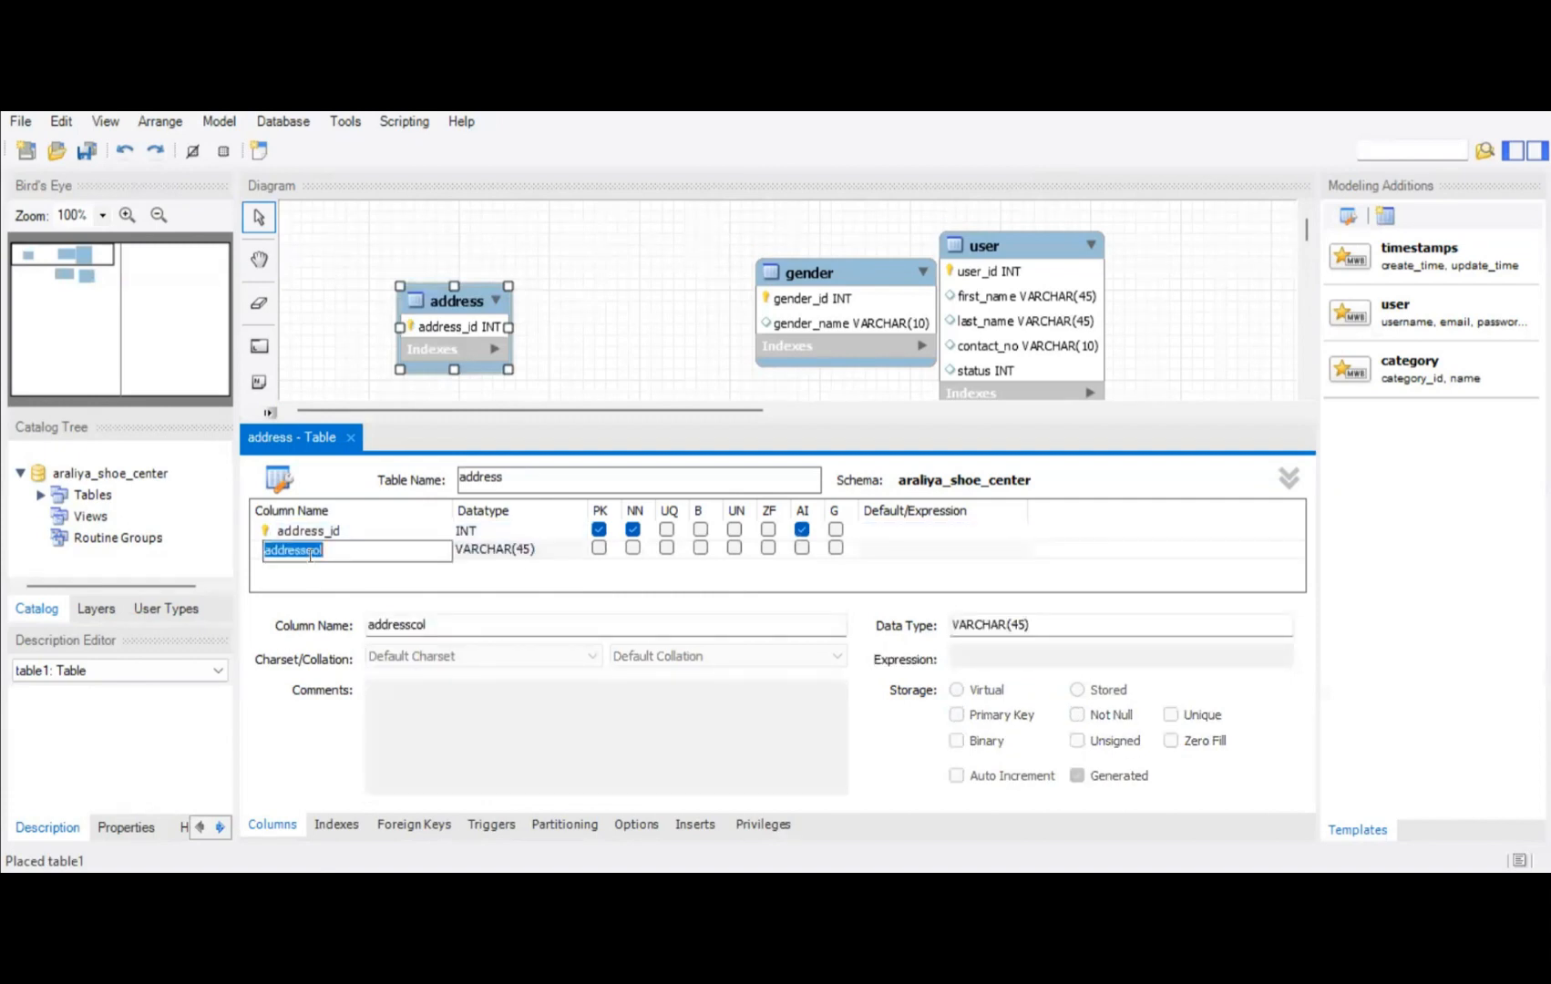
{"action": "type", "text": "no"}
{"action": "left_click", "coordinate": [346, 569]}
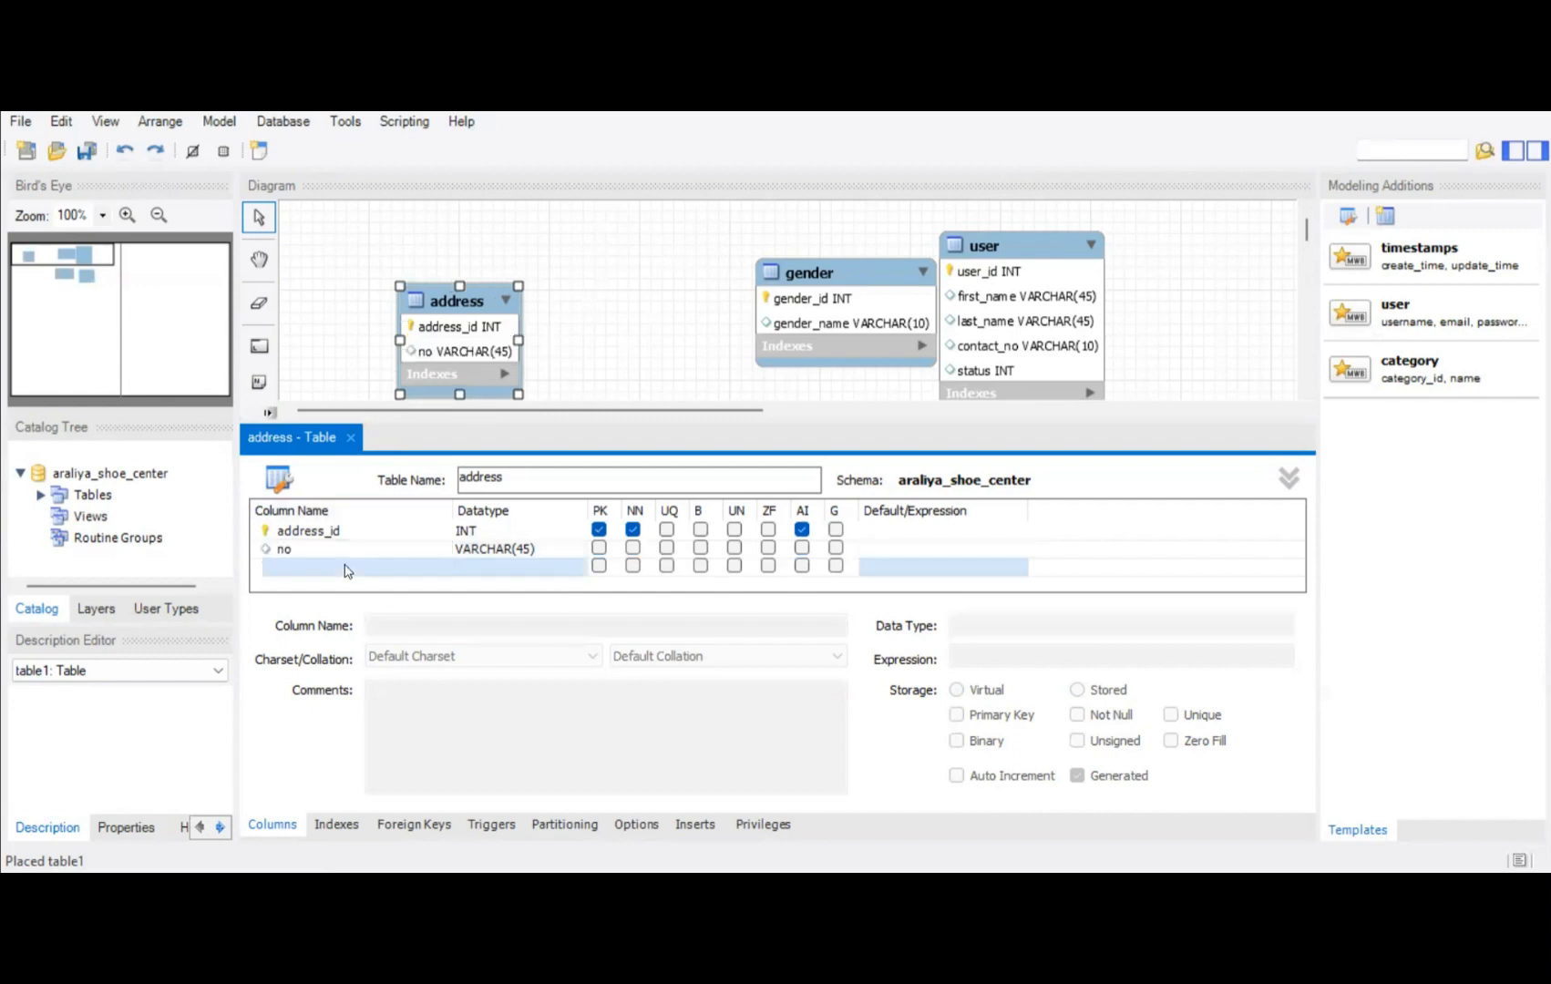
{"action": "double_click", "coordinate": [344, 570]}
{"action": "type", "text": "st"}
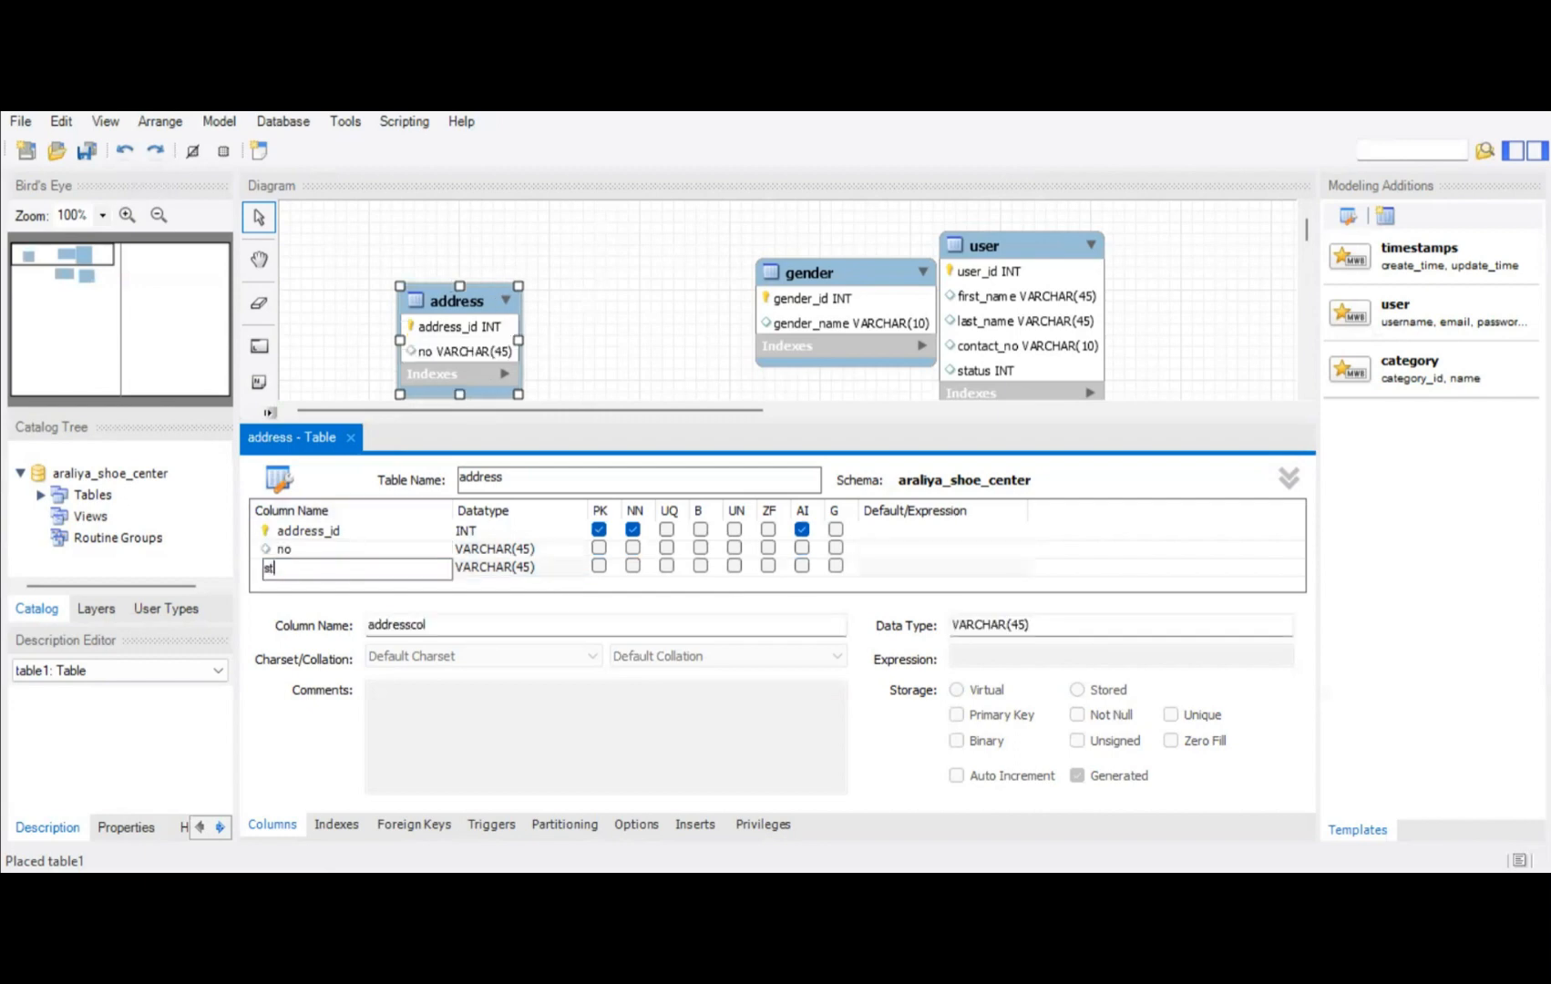
{"action": "type", "text": "reet_1"}
{"action": "left_click", "coordinate": [369, 581]}
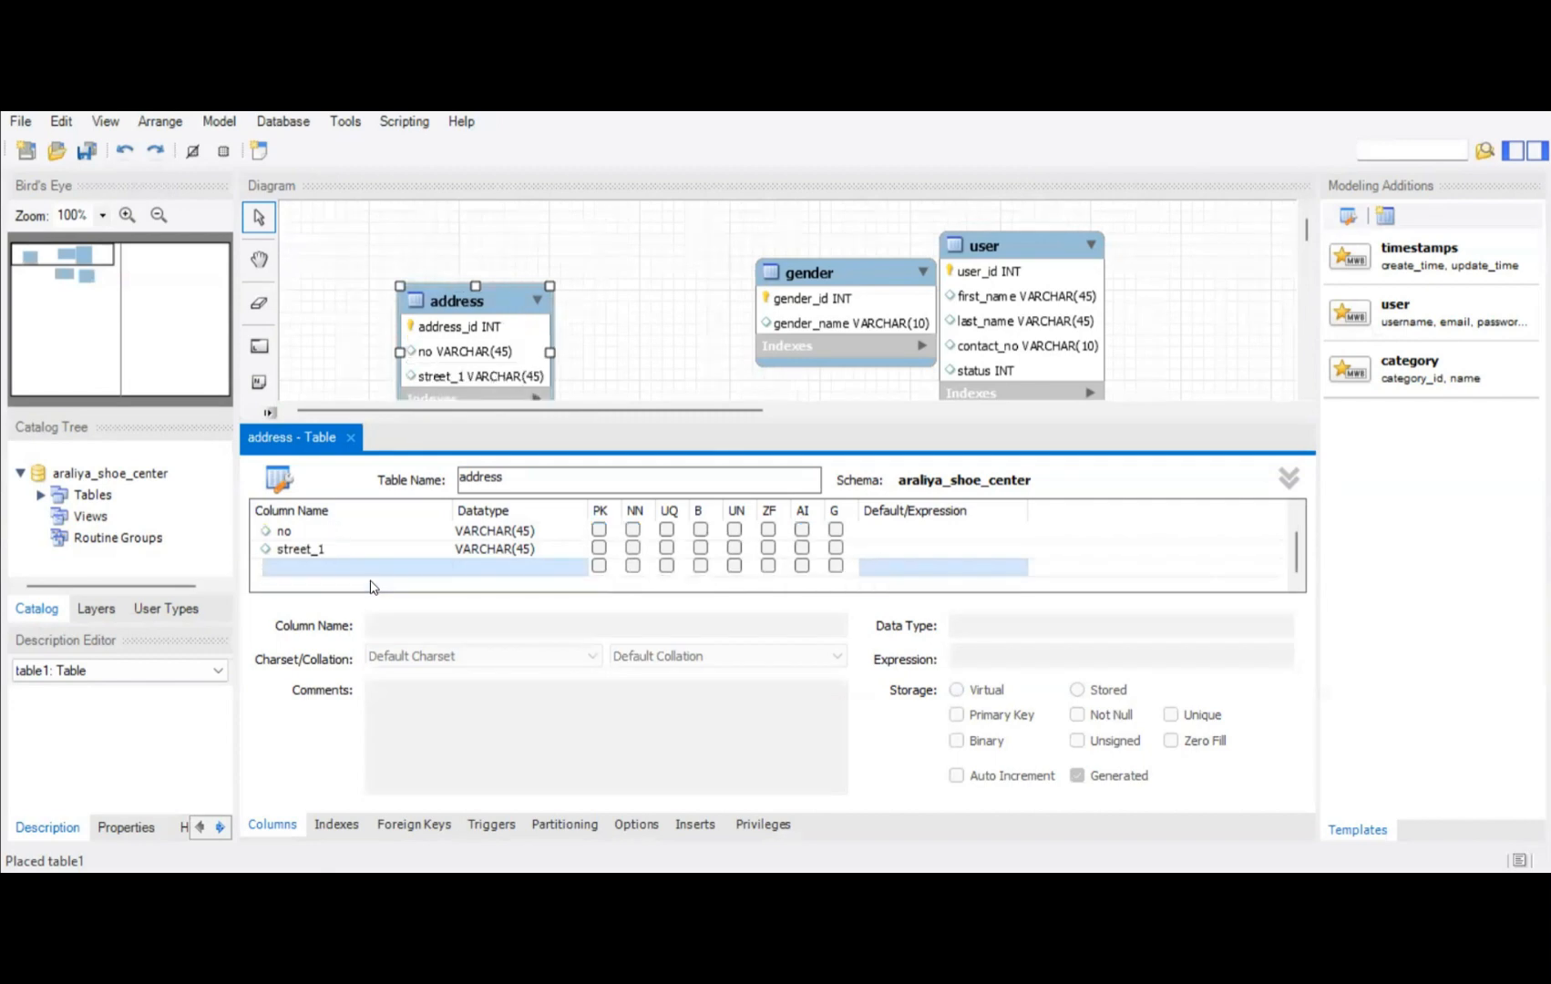
Add a street_2 VARCHAR(45) column to the address table, close its editor and move the table closer to gender
{"action": "left_click", "coordinate": [329, 567]}
{"action": "type", "text": "street"}
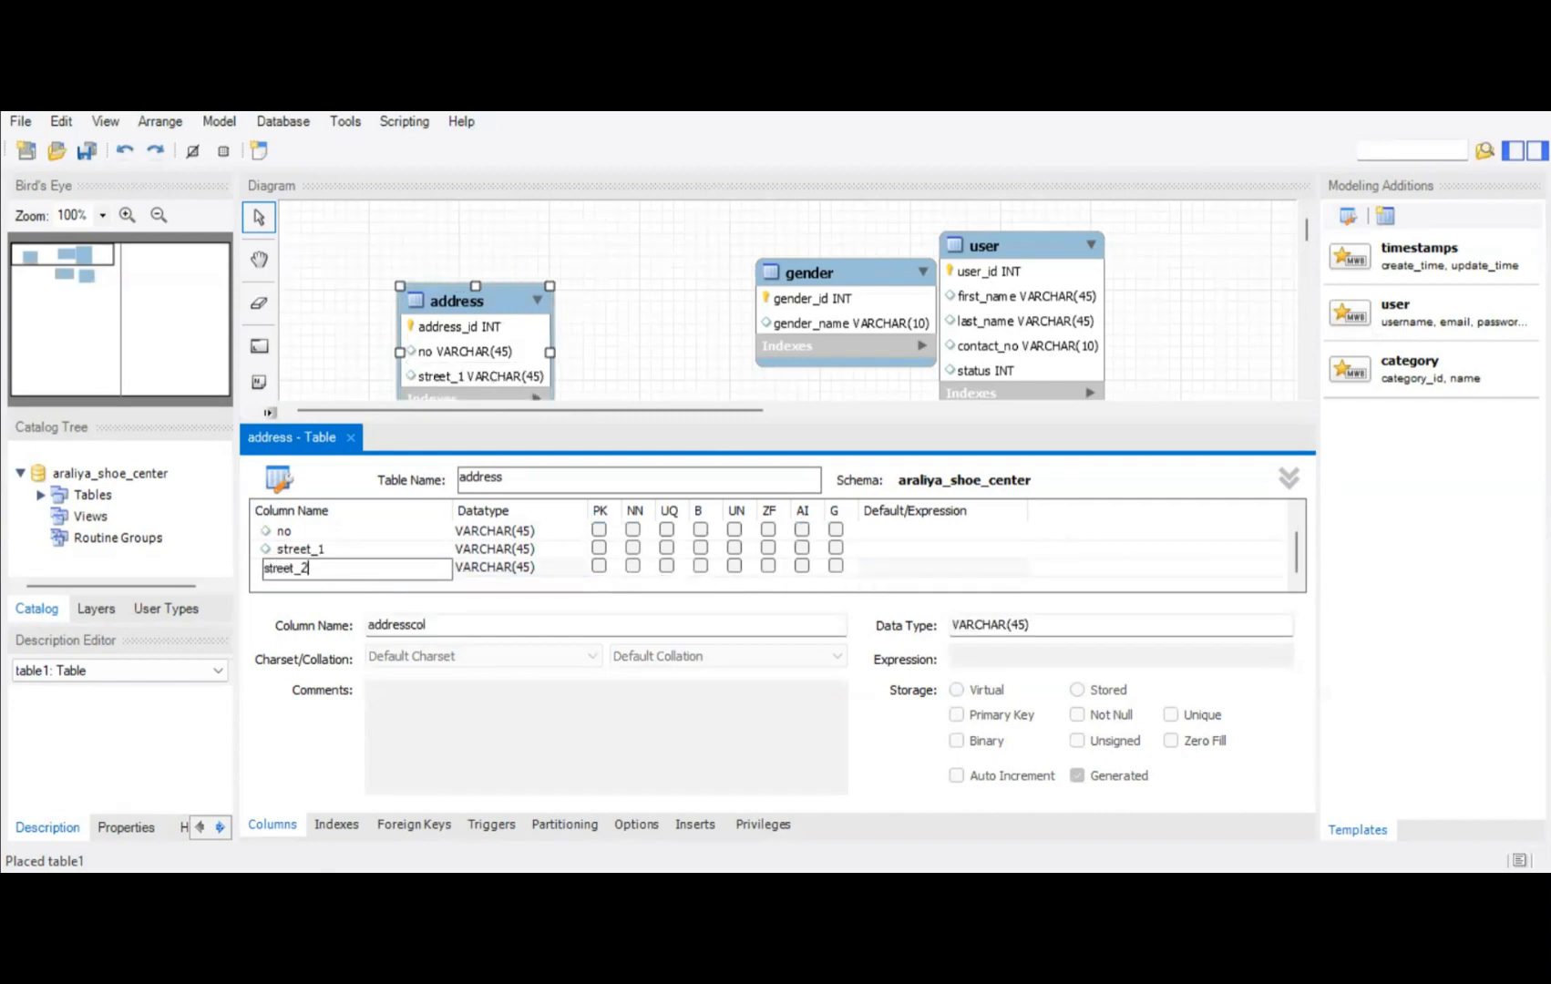
{"action": "type", "text": "_2"}
{"action": "left_click", "coordinate": [333, 584]}
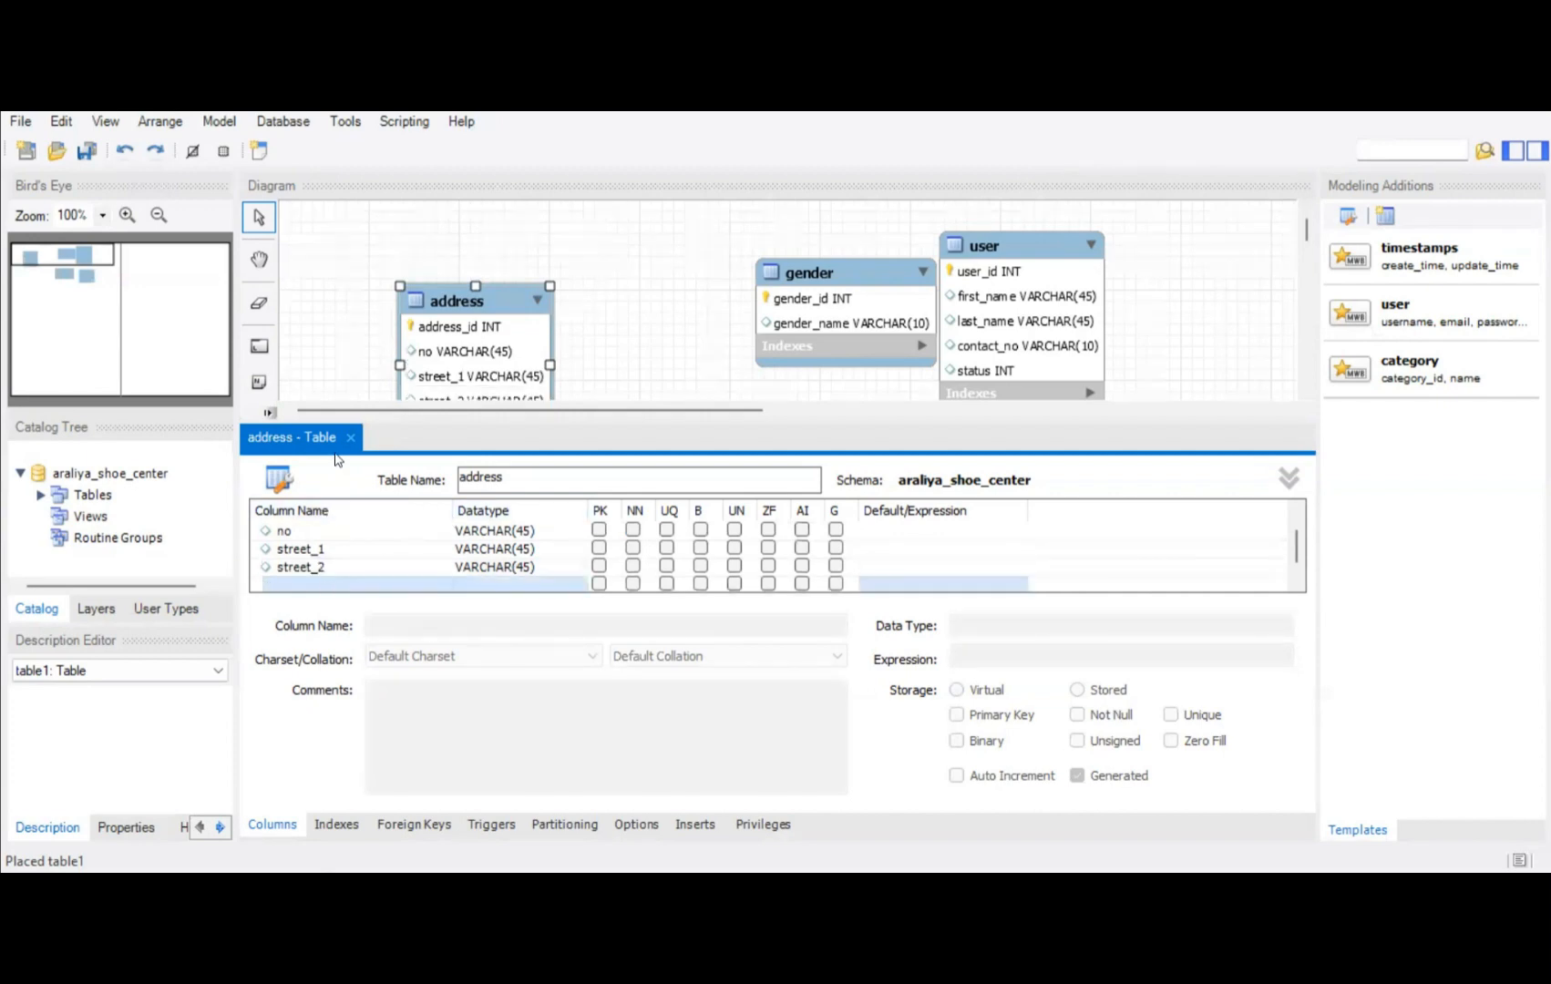
{"action": "left_click", "coordinate": [350, 442]}
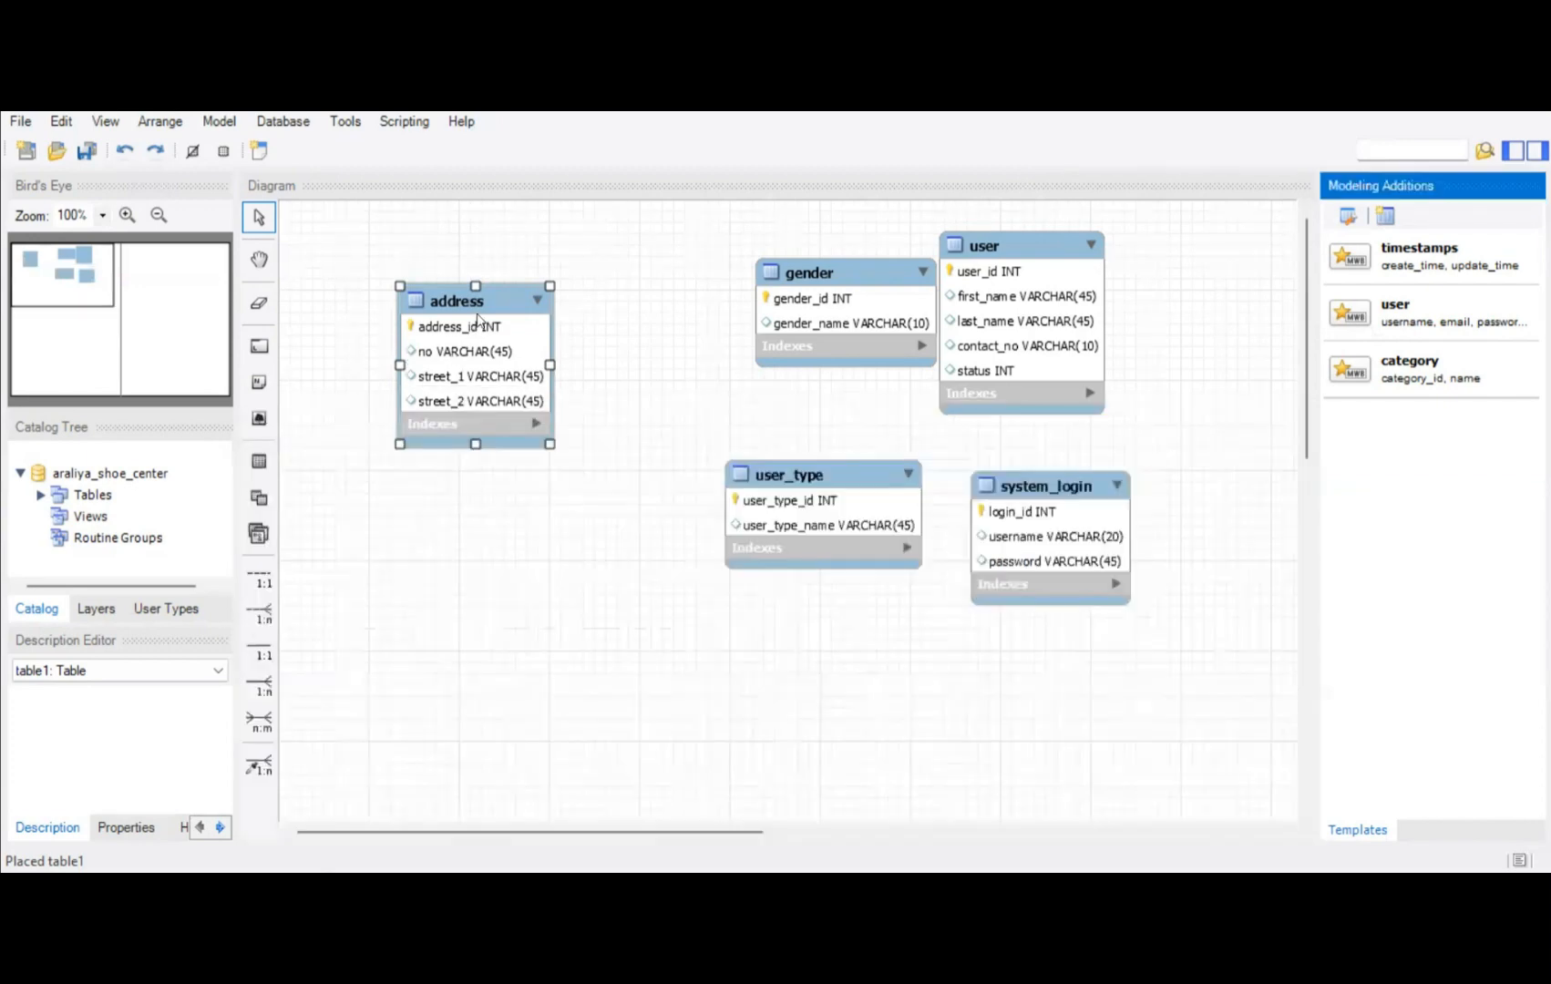
{"action": "left_click_drag", "start_coordinate": [478, 319], "coordinate": [598, 274]}
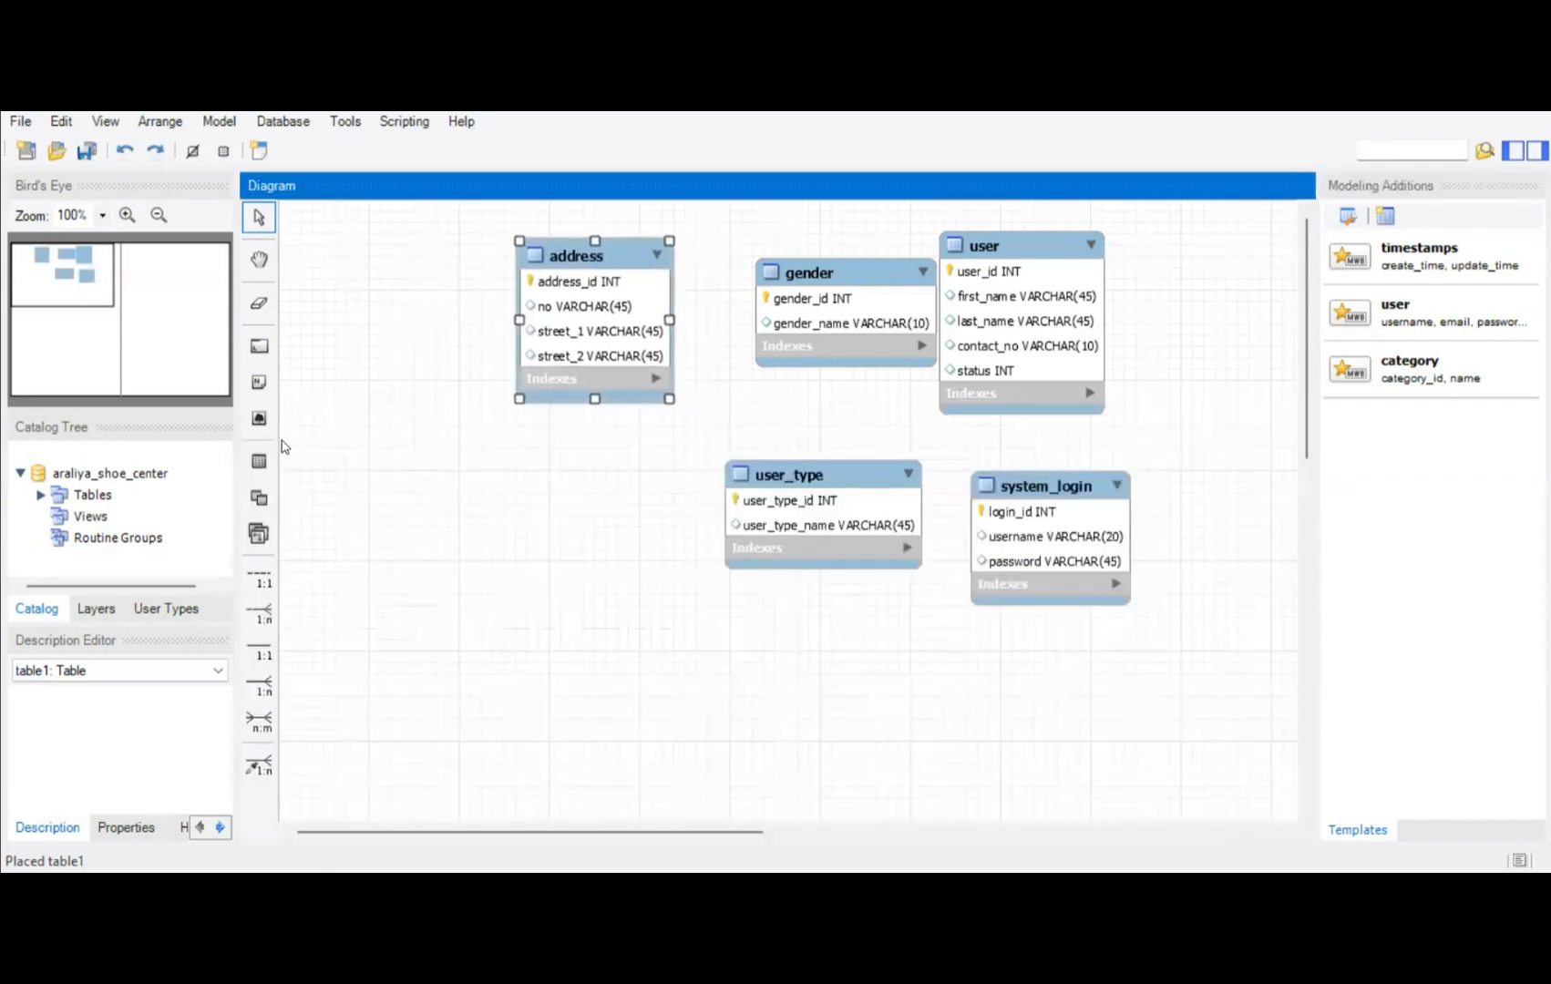
Place a new table to the left of address and name it city
{"action": "left_click", "coordinate": [260, 462]}
{"action": "left_click", "coordinate": [346, 293]}
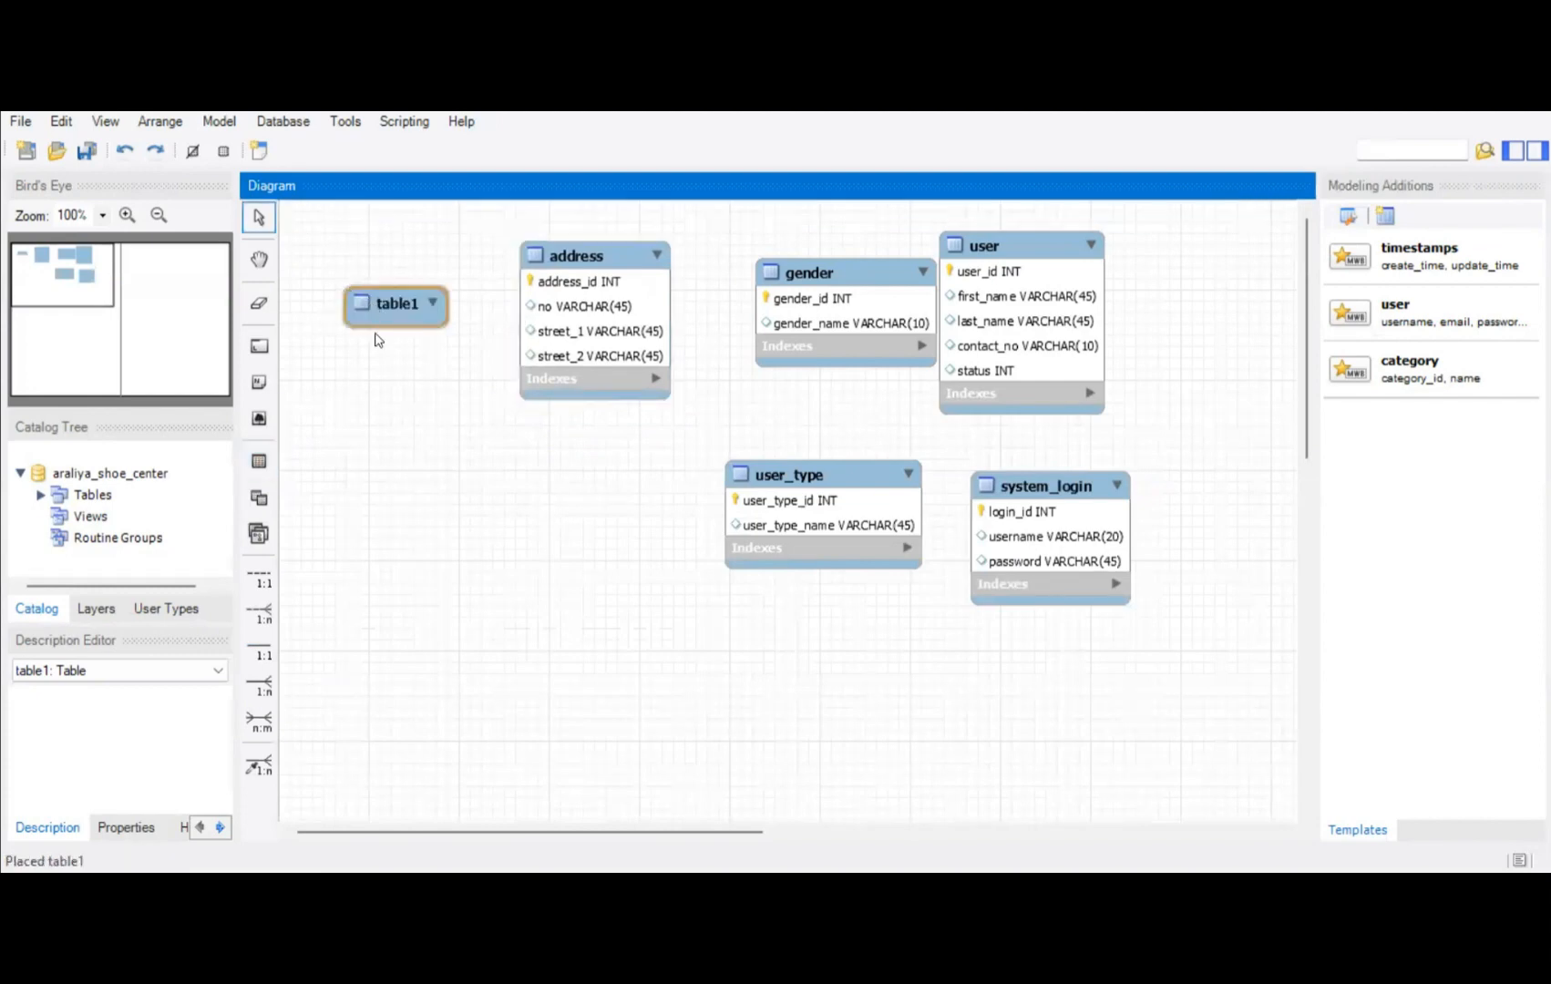
{"action": "double_click", "coordinate": [370, 301]}
{"action": "type", "text": "city"}
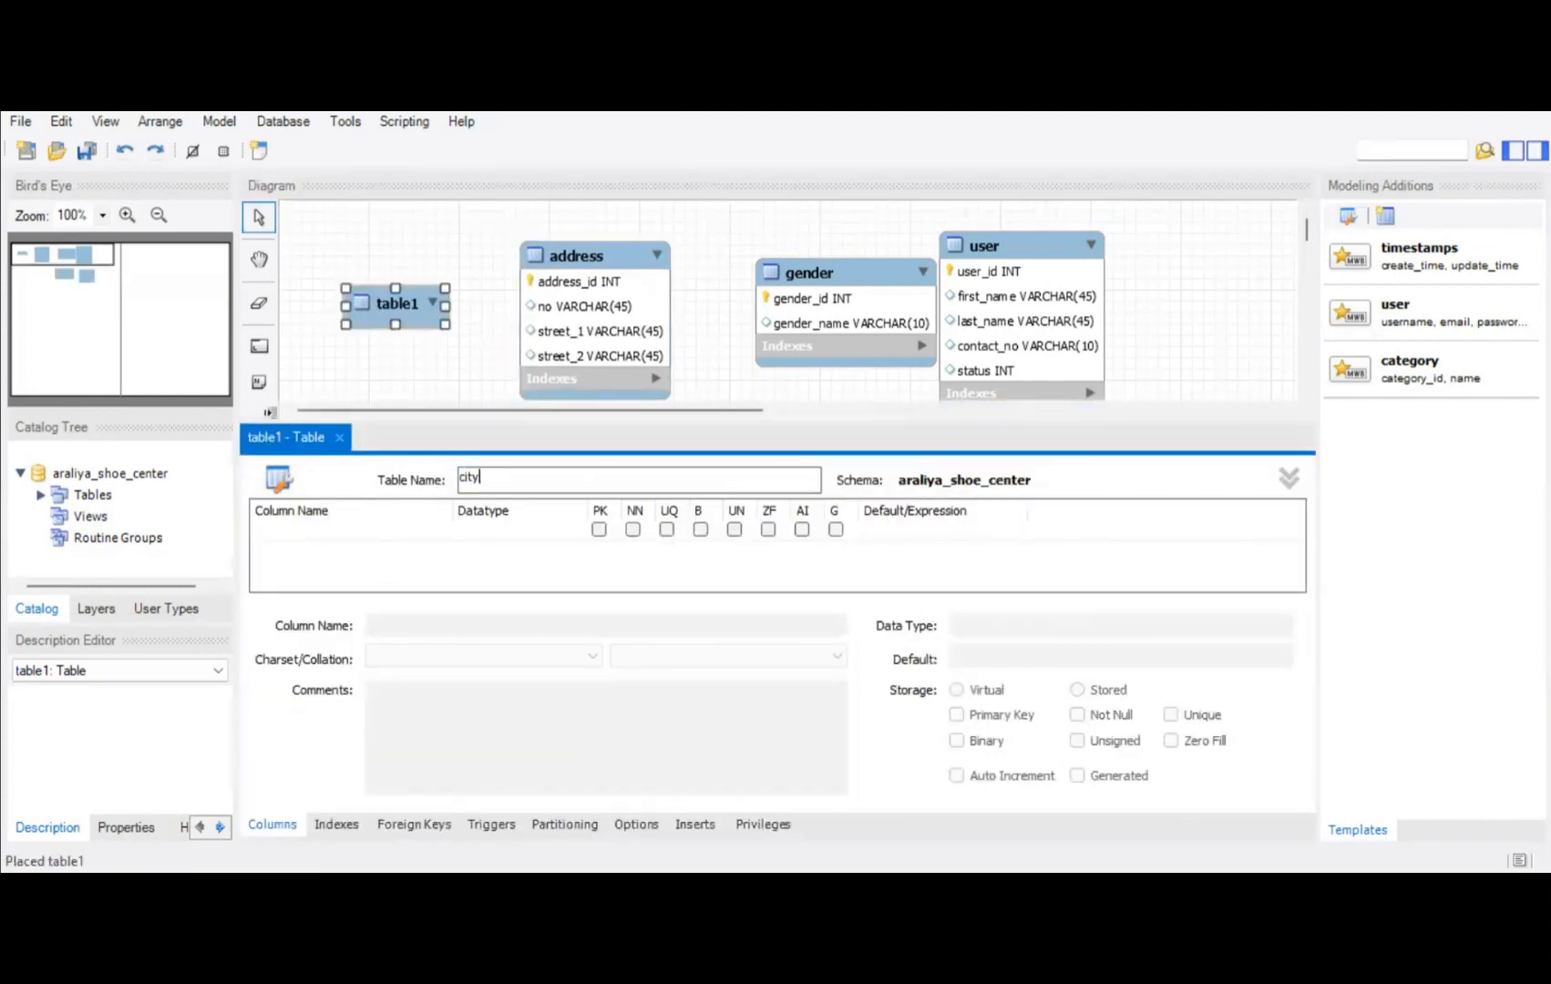
Add a city_id INT column to the city table as a not-null, auto-increment primary key
{"action": "double_click", "coordinate": [329, 530]}
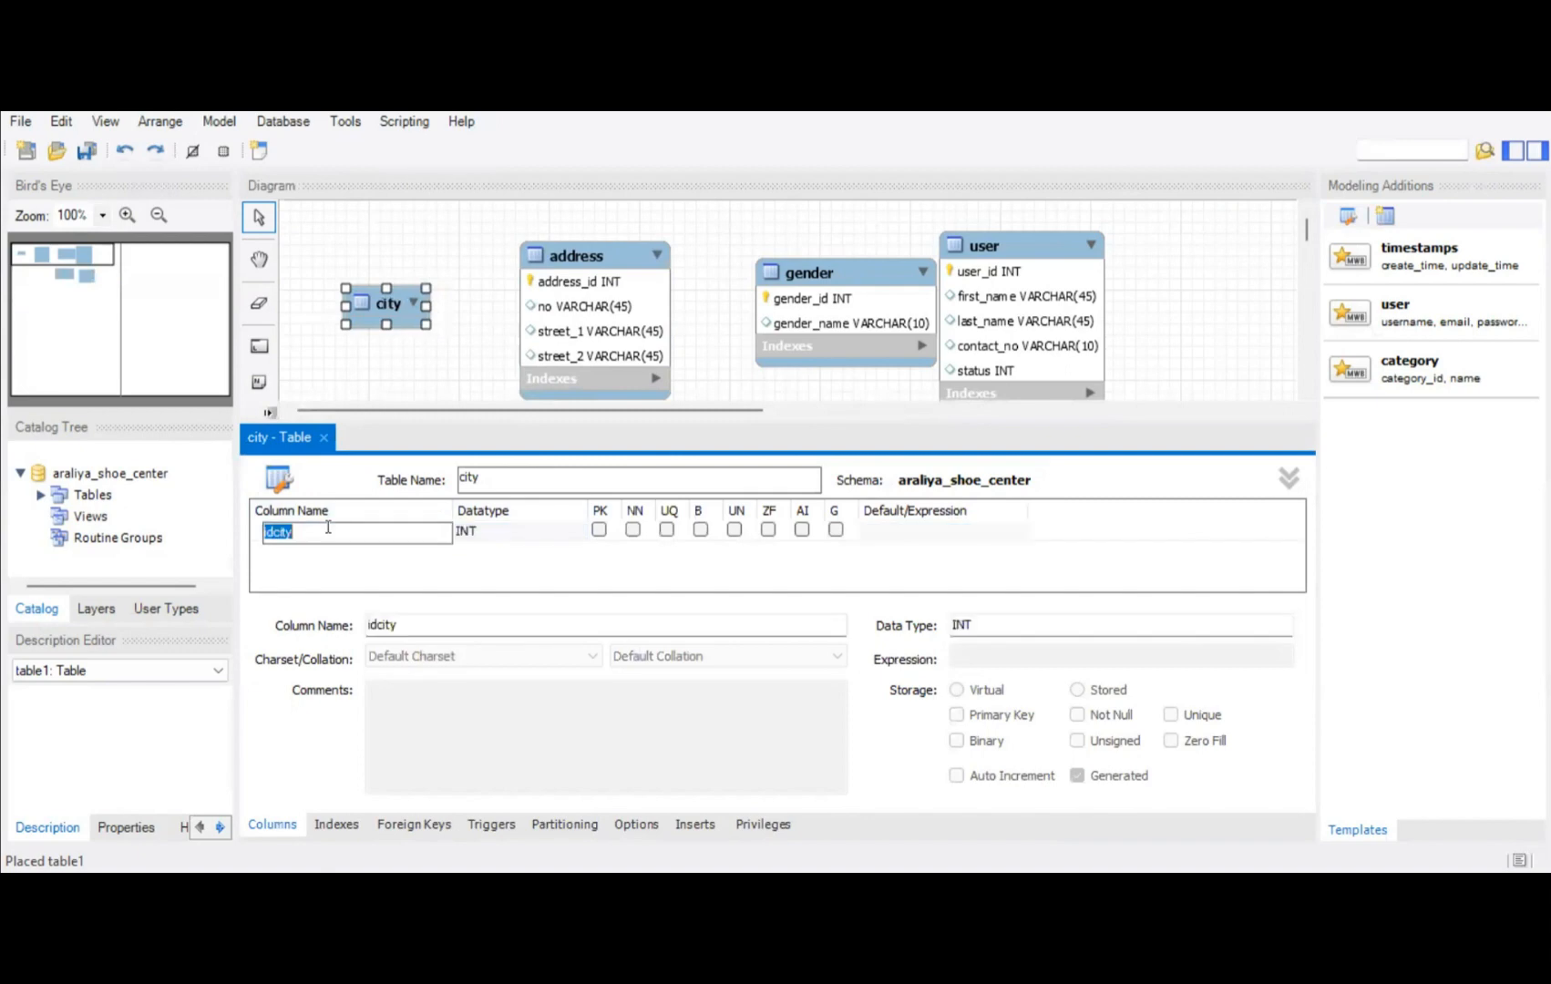
{"action": "type", "text": "city"}
{"action": "left_click", "coordinate": [802, 529]}
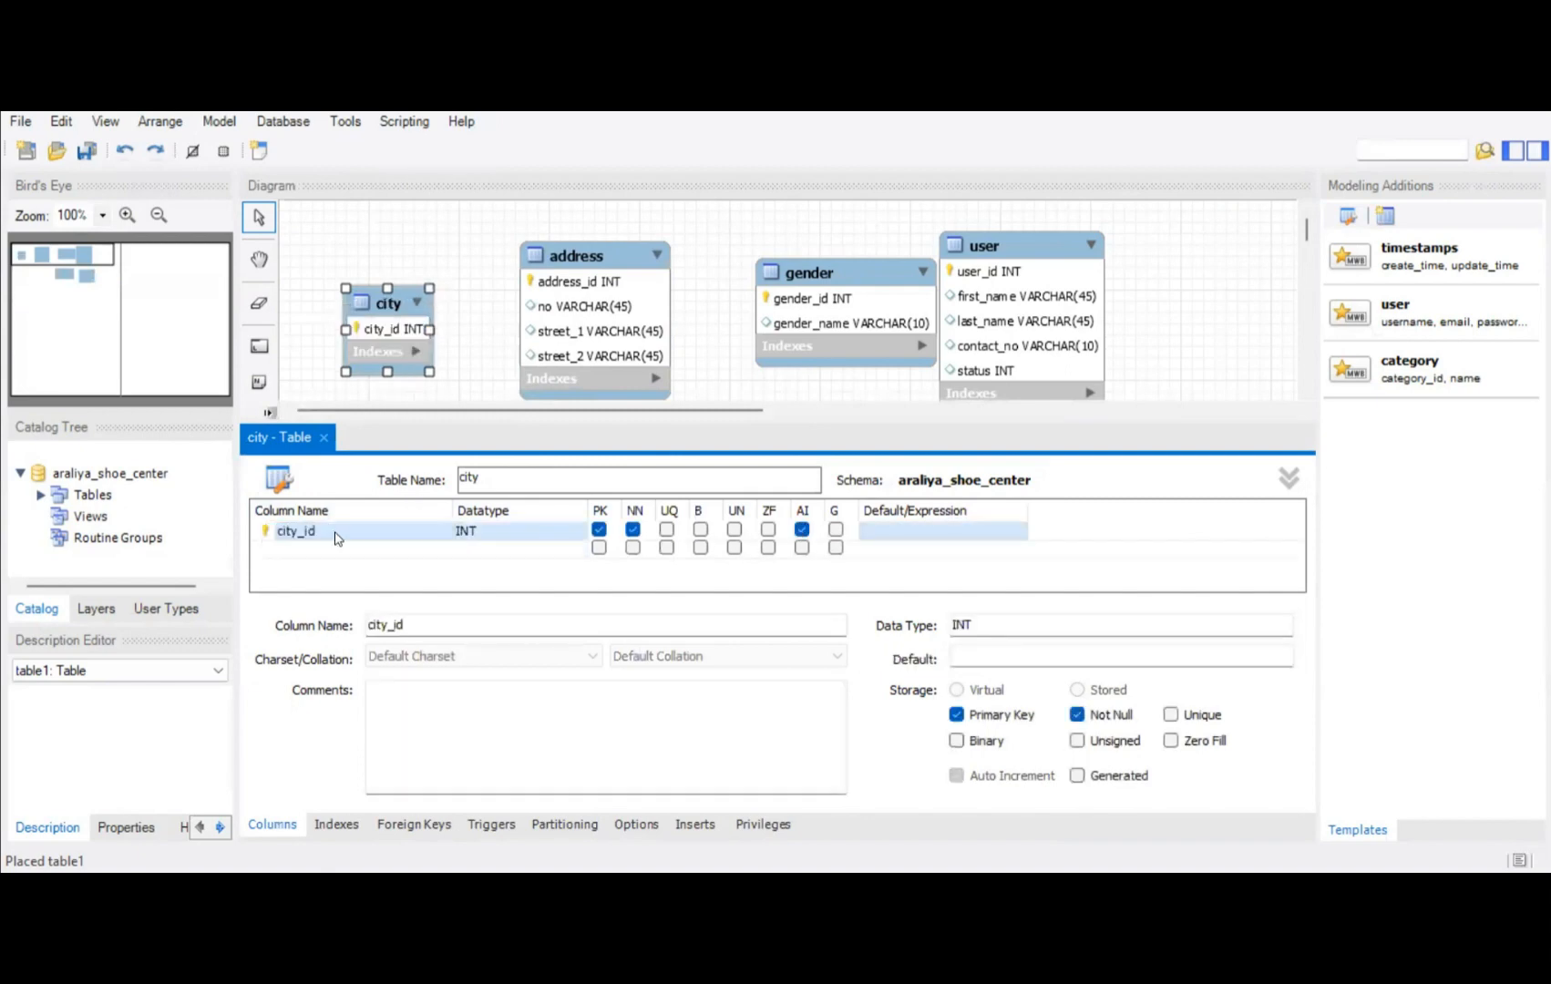
Add a city_name column with data type VARCHAR(45) to the city table
{"action": "left_click", "coordinate": [290, 552]}
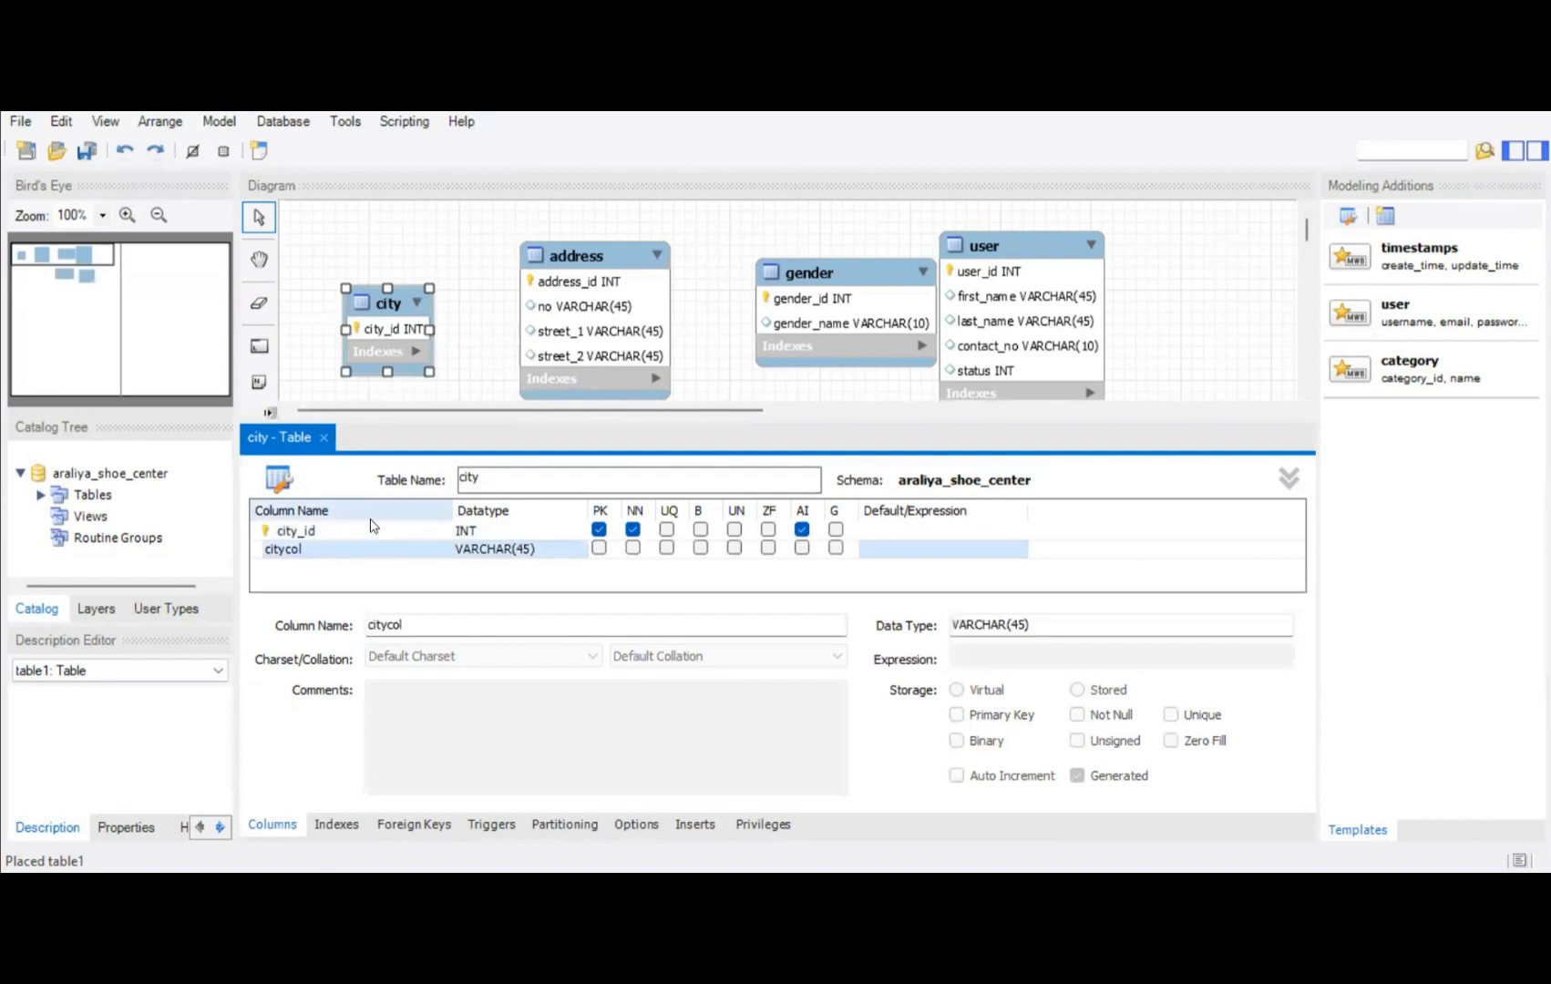
{"action": "double_click", "coordinate": [295, 550]}
{"action": "type", "text": "ci"}
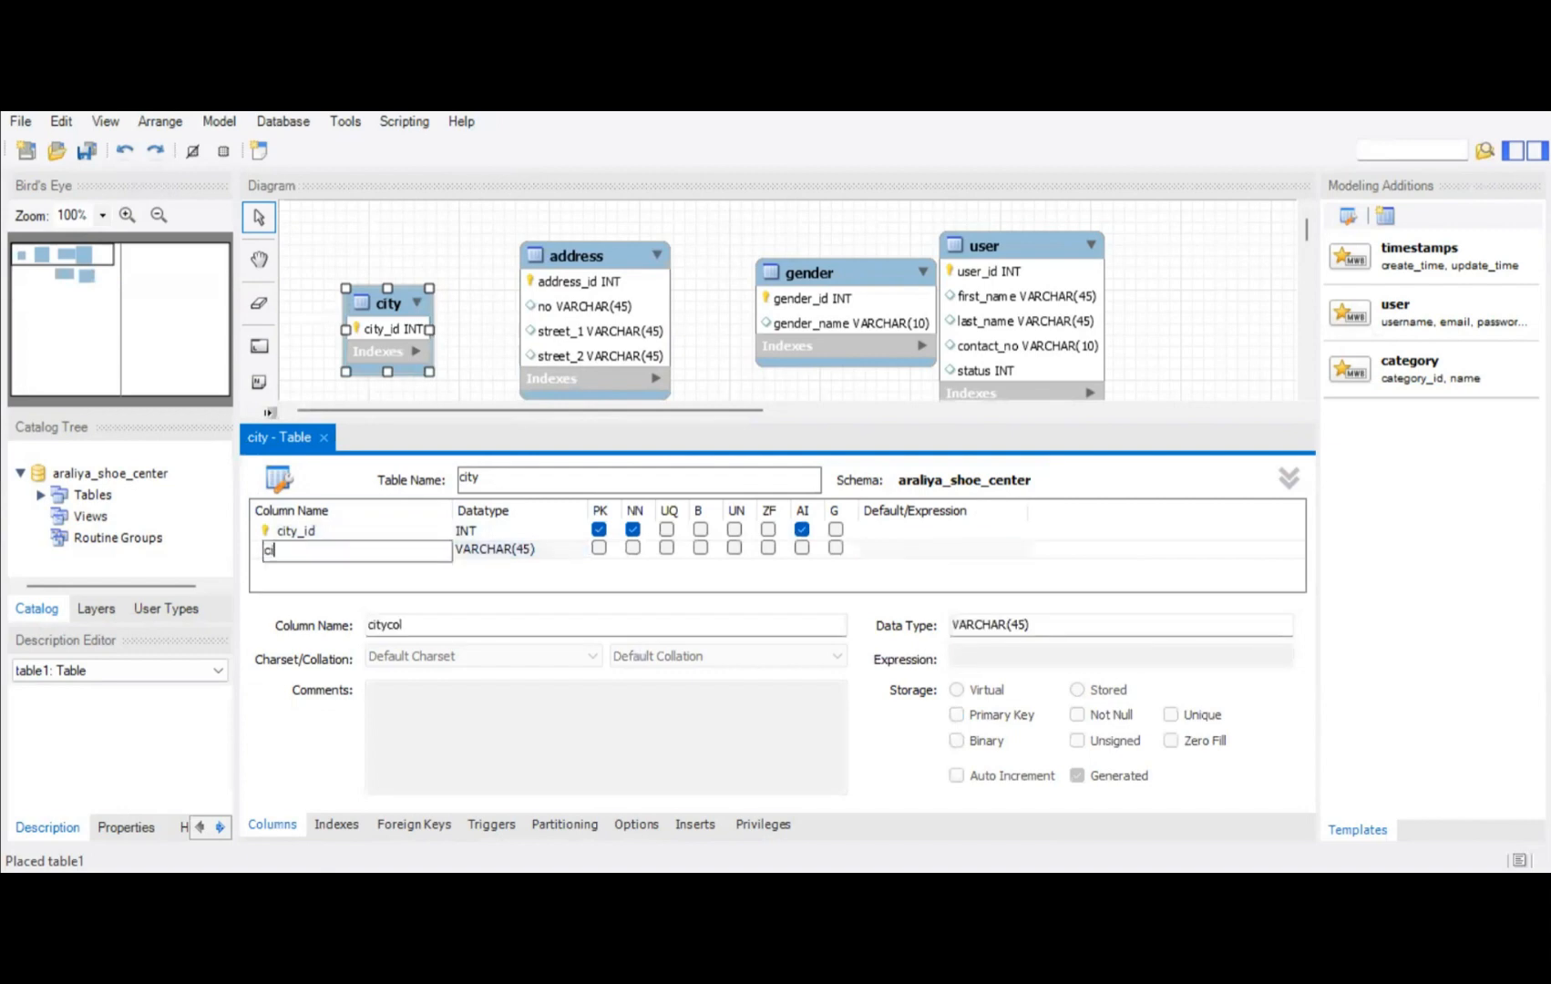
{"action": "type", "text": "ty_name"}
{"action": "left_click", "coordinate": [342, 572]}
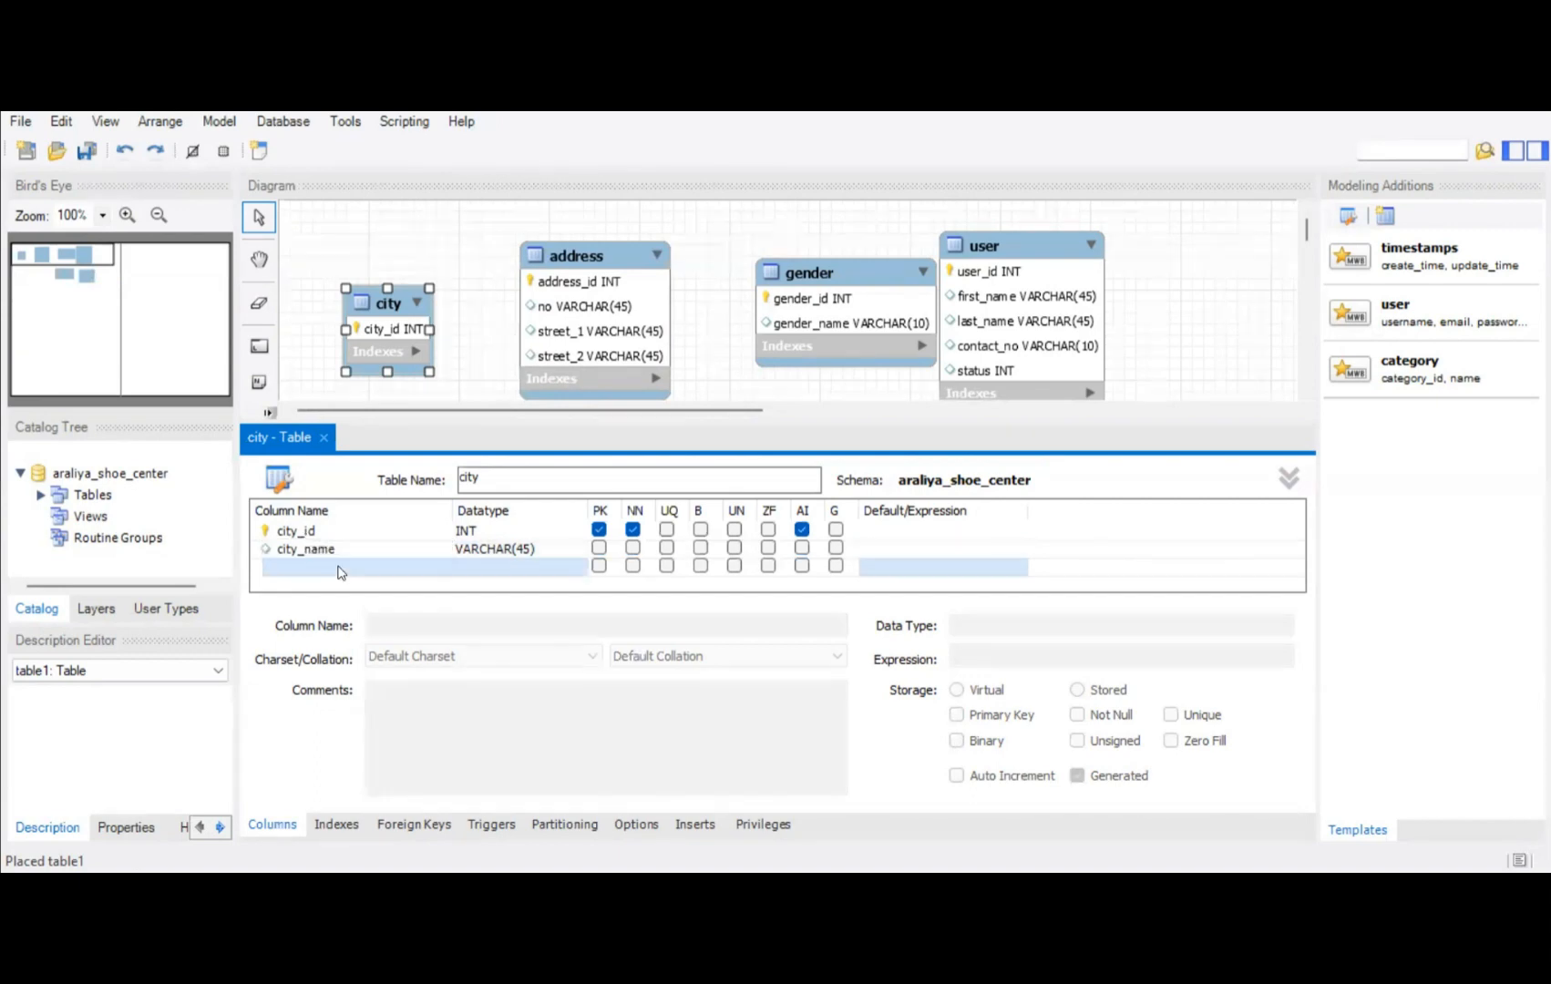
Close the city table's editor and space out the diagram, moving city below and left of address and user farther right of gender
{"action": "left_click", "coordinate": [323, 437]}
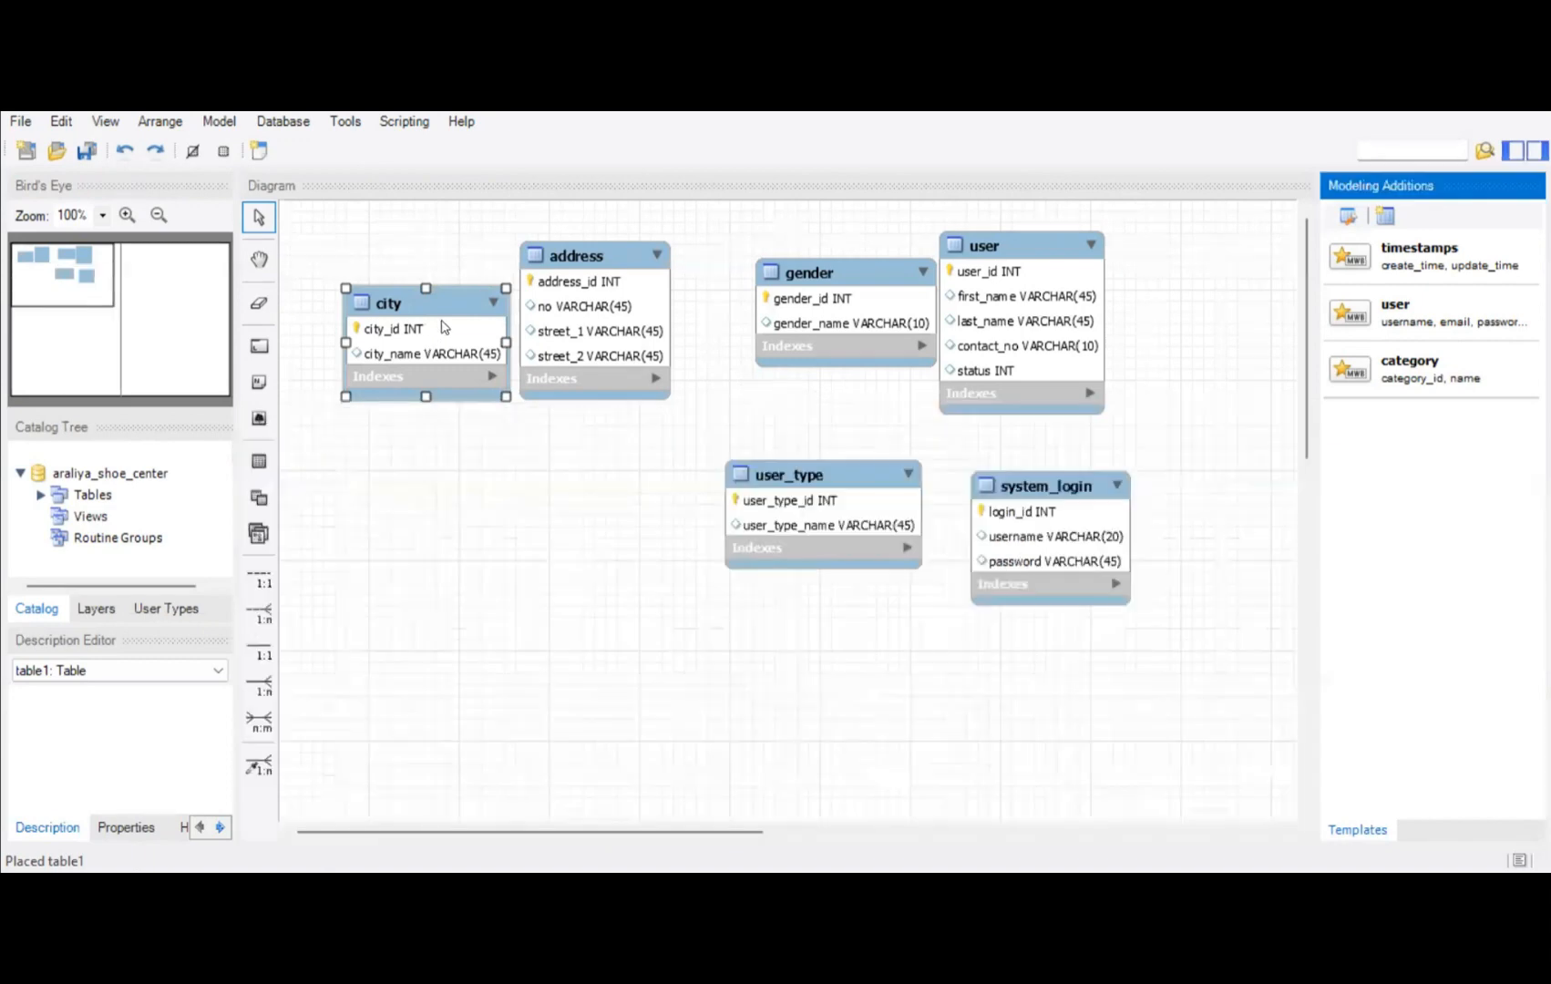
{"action": "left_click_drag", "start_coordinate": [441, 318], "coordinate": [426, 461]}
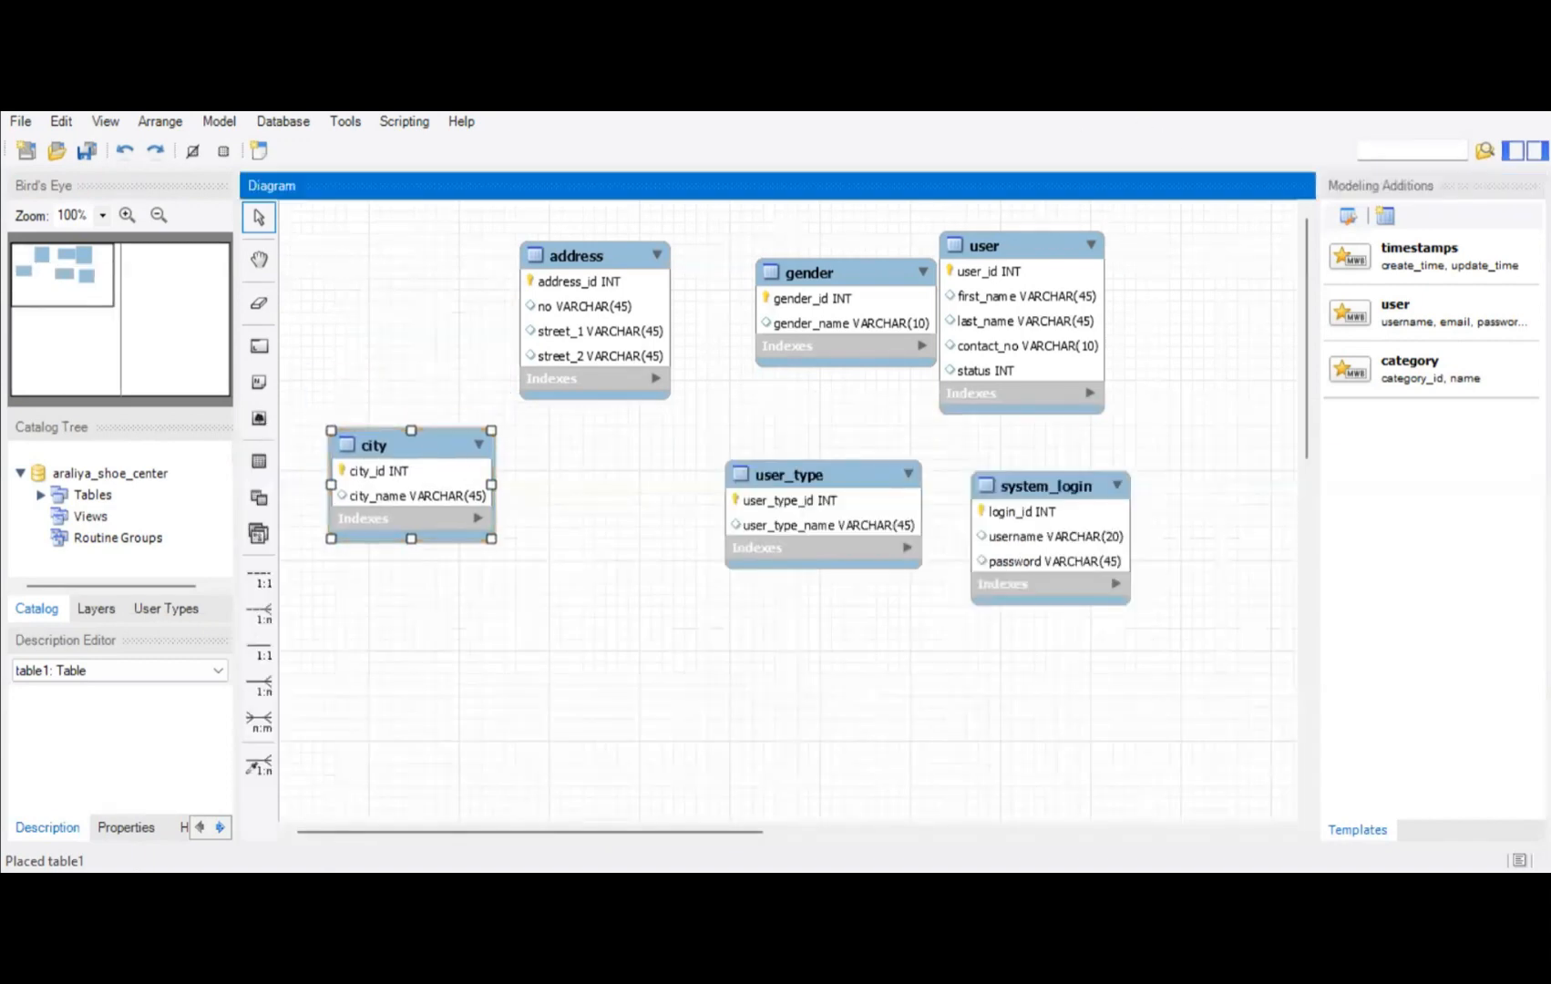
{"action": "left_click_drag", "start_coordinate": [1067, 313], "coordinate": [1127, 318]}
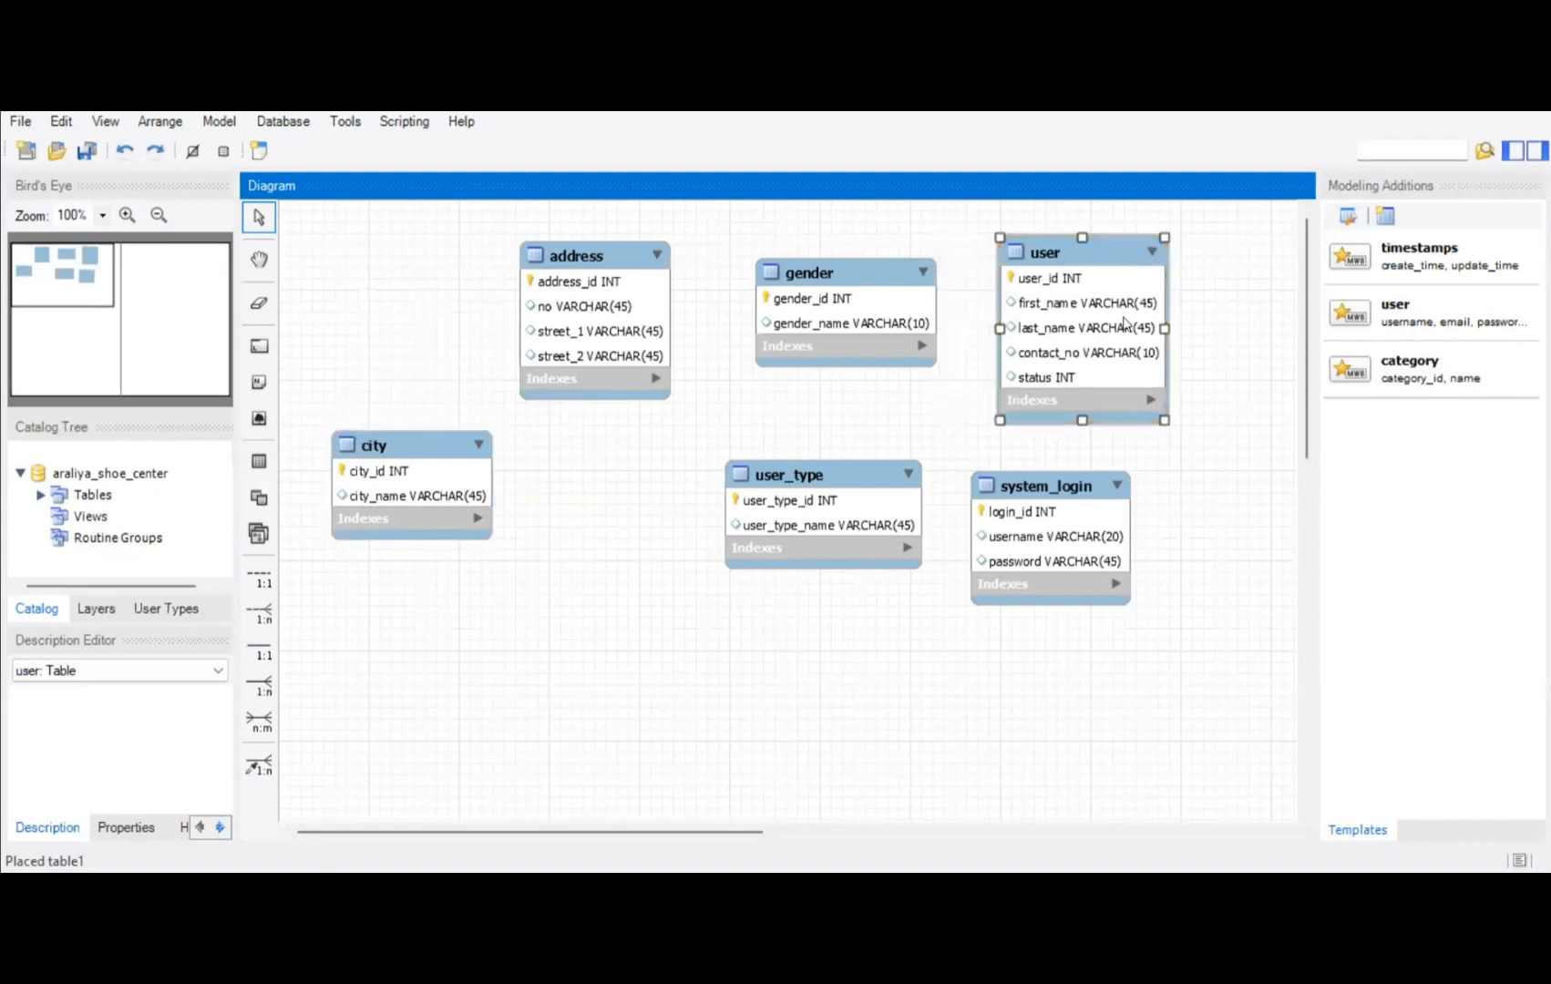